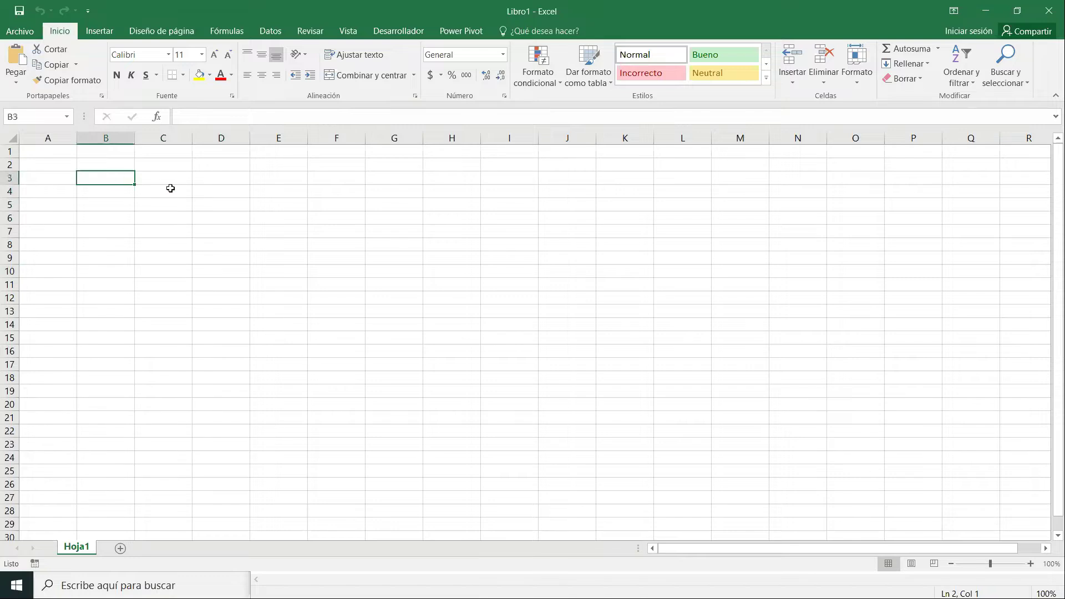
Step: Read the web page paragraph explaining how cell formatting improves the display and understanding of data in Excel
{"action": "left_click", "coordinate": [137, 174]}
{"action": "left_click", "coordinate": [122, 173]}
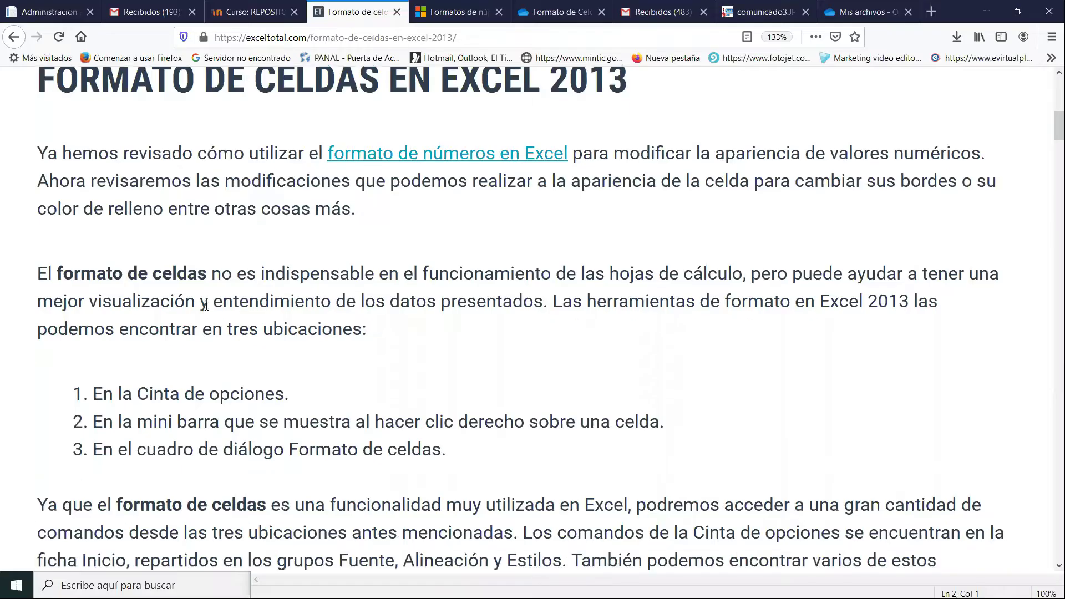
{"action": "left_click_drag", "start_coordinate": [217, 280], "coordinate": [543, 301]}
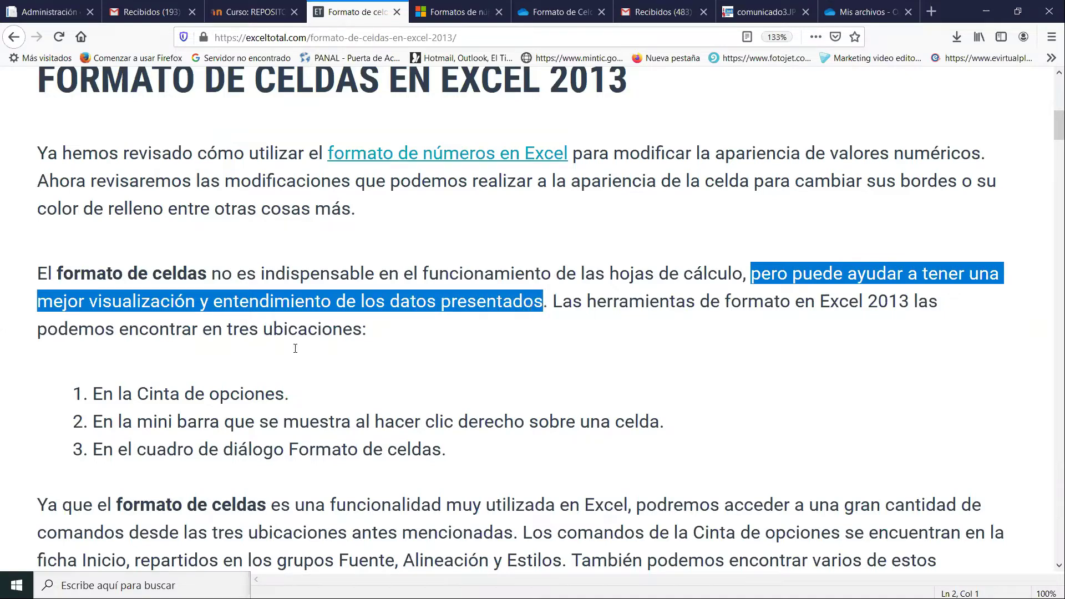
{"action": "left_click", "coordinate": [174, 338]}
{"action": "left_click_drag", "start_coordinate": [37, 302], "coordinate": [549, 305]}
{"action": "left_click", "coordinate": [219, 306]}
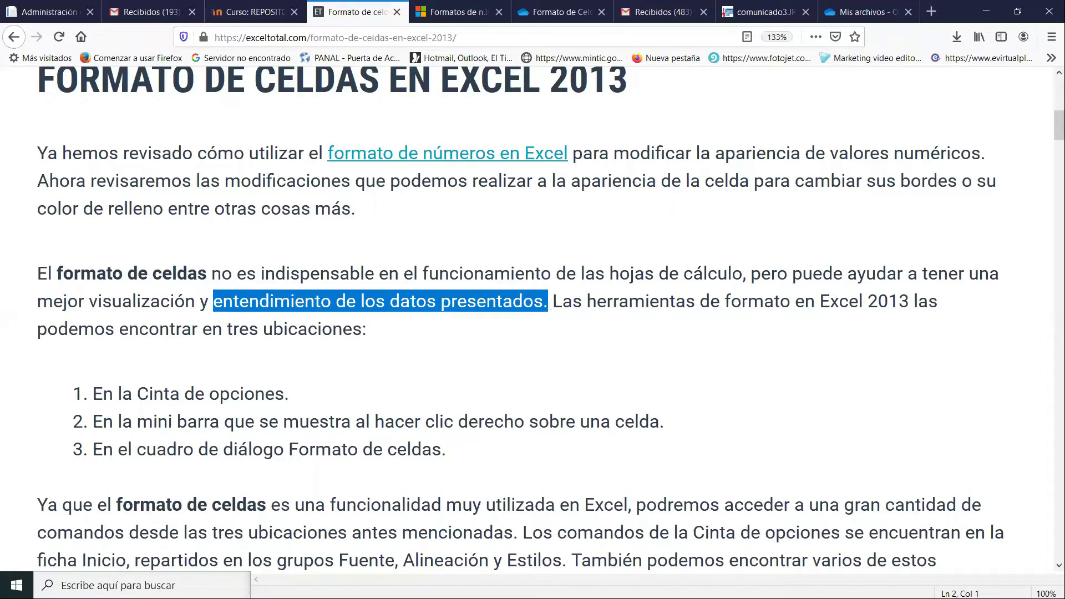
{"action": "key", "text": "alt+Tab"}
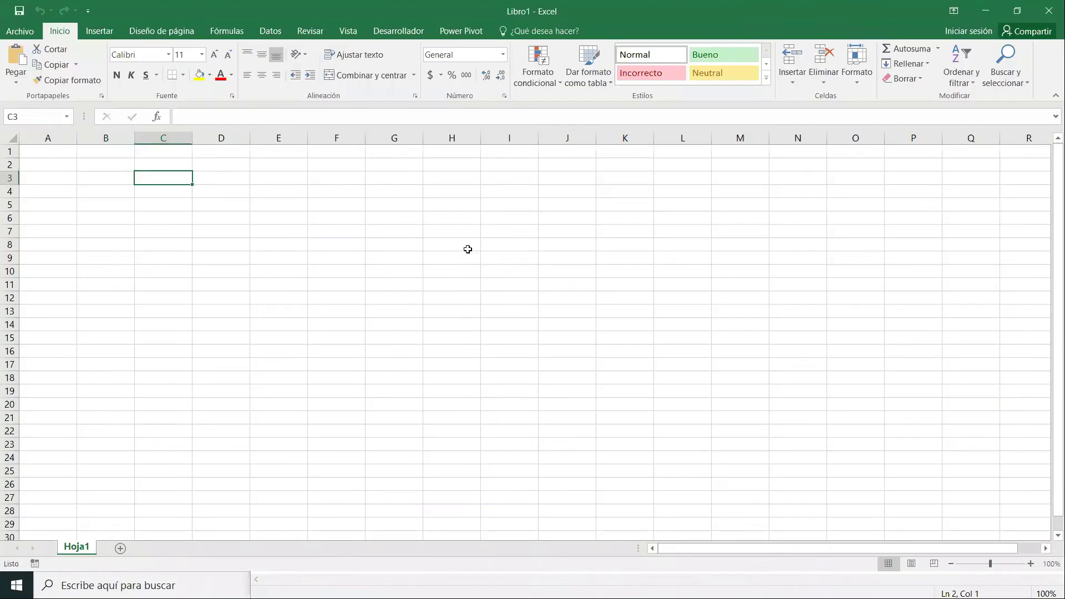
{"action": "type", "text": "10000000000"}
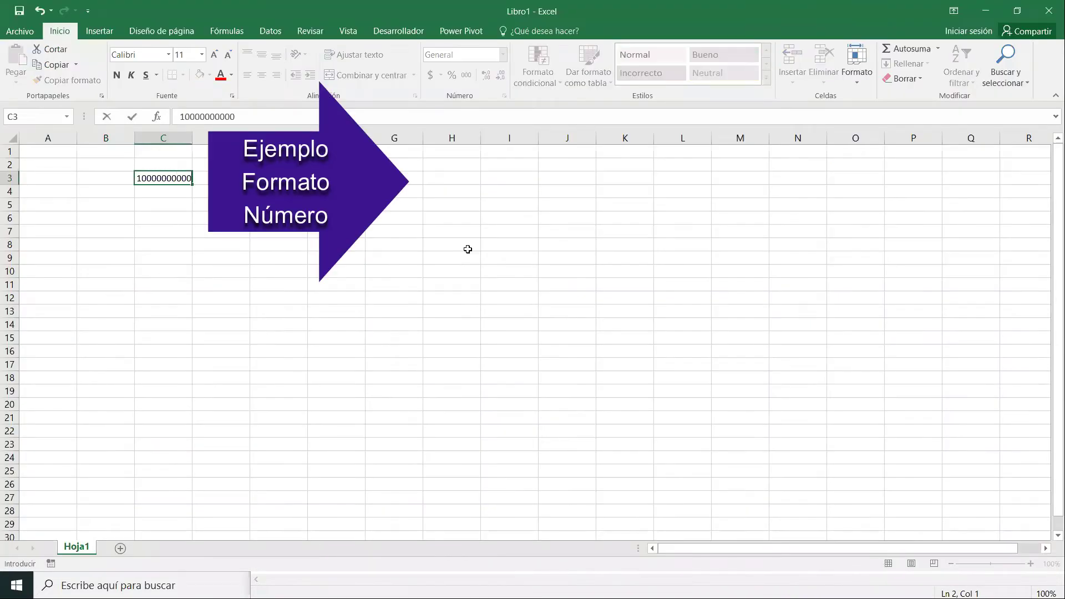
{"action": "key", "text": "Return"}
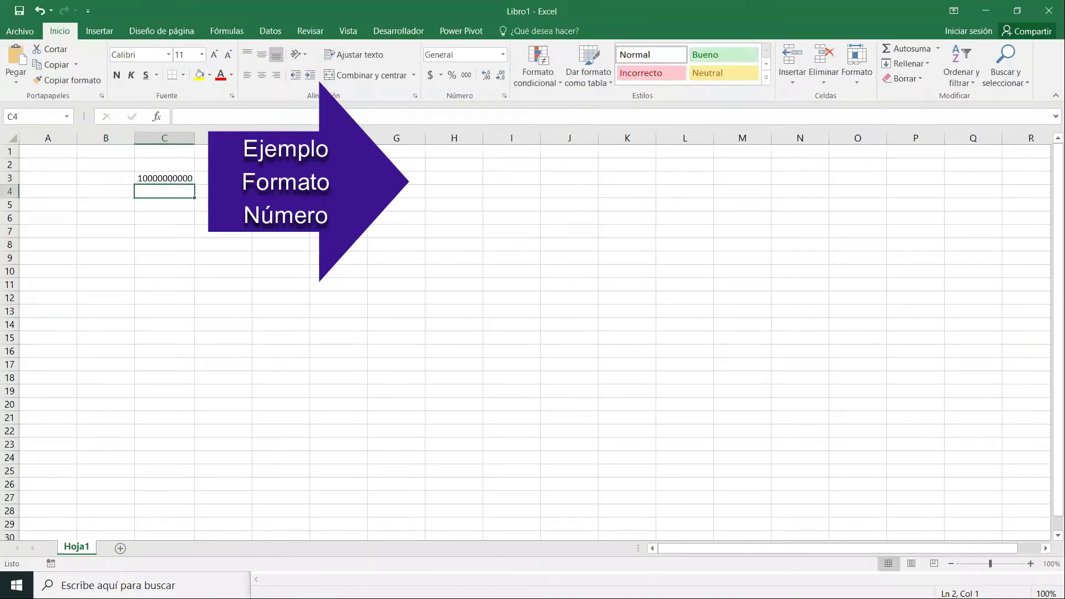
{"action": "left_click", "coordinate": [186, 179]}
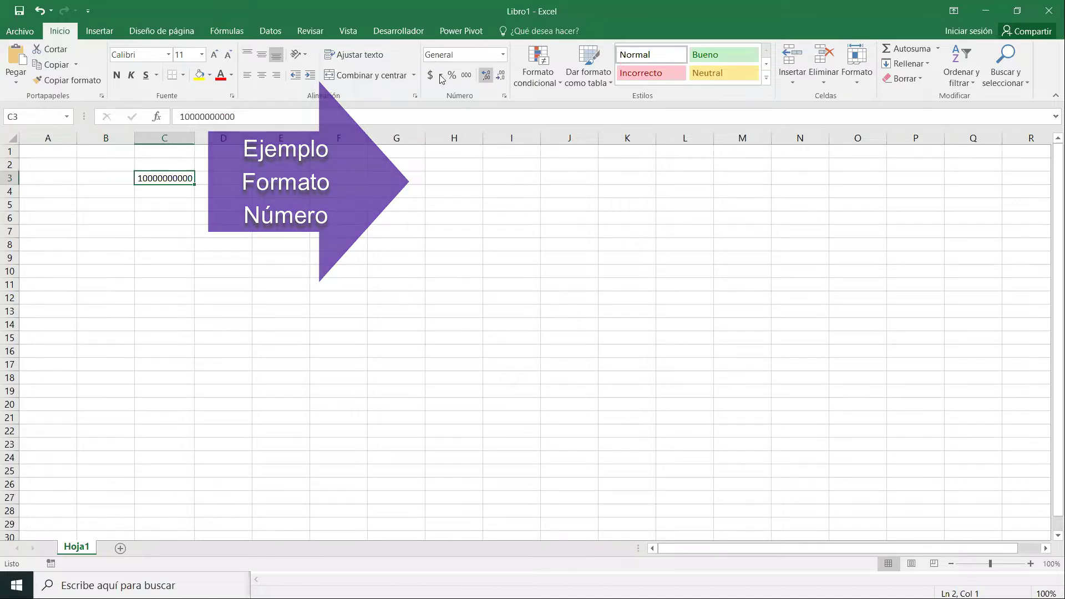
{"action": "left_click", "coordinate": [503, 56]}
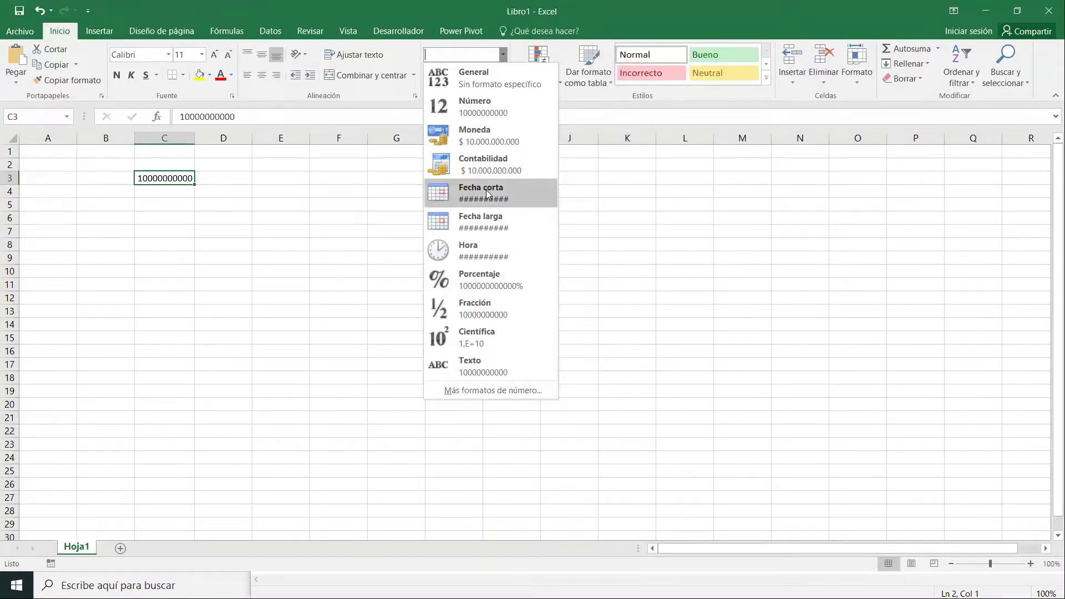
{"action": "left_click", "coordinate": [473, 139]}
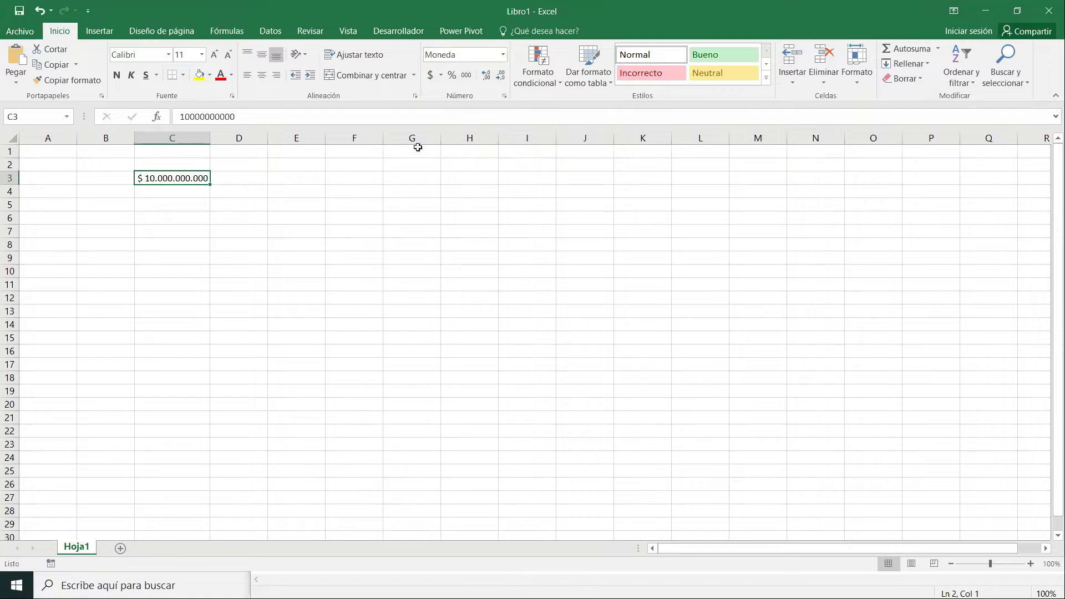
Step: Add decimal places to the currency amount in C3 and remove them again
{"action": "left_click", "coordinate": [486, 78]}
{"action": "left_click", "coordinate": [500, 75]}
{"action": "left_click", "coordinate": [501, 75]}
Step: Enter the value 4,5 in cell D4
{"action": "left_click", "coordinate": [263, 195]}
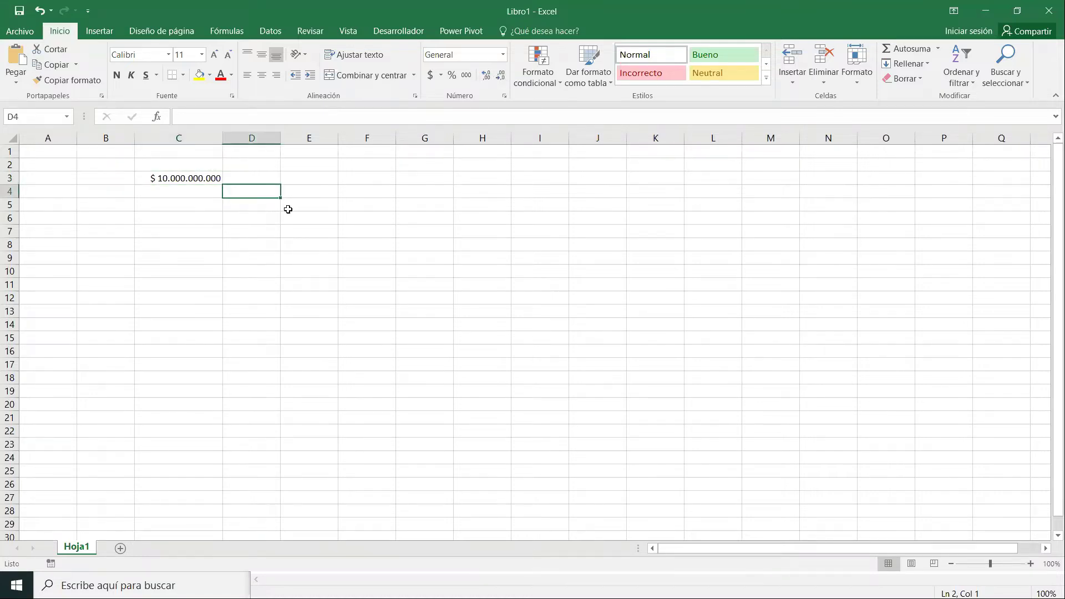
{"action": "type", "text": "4,5"}
{"action": "key", "text": "ctrl+Return"}
Step: Increase the decimals displayed in D4 to two, and reduce them to none
{"action": "left_click", "coordinate": [491, 78]}
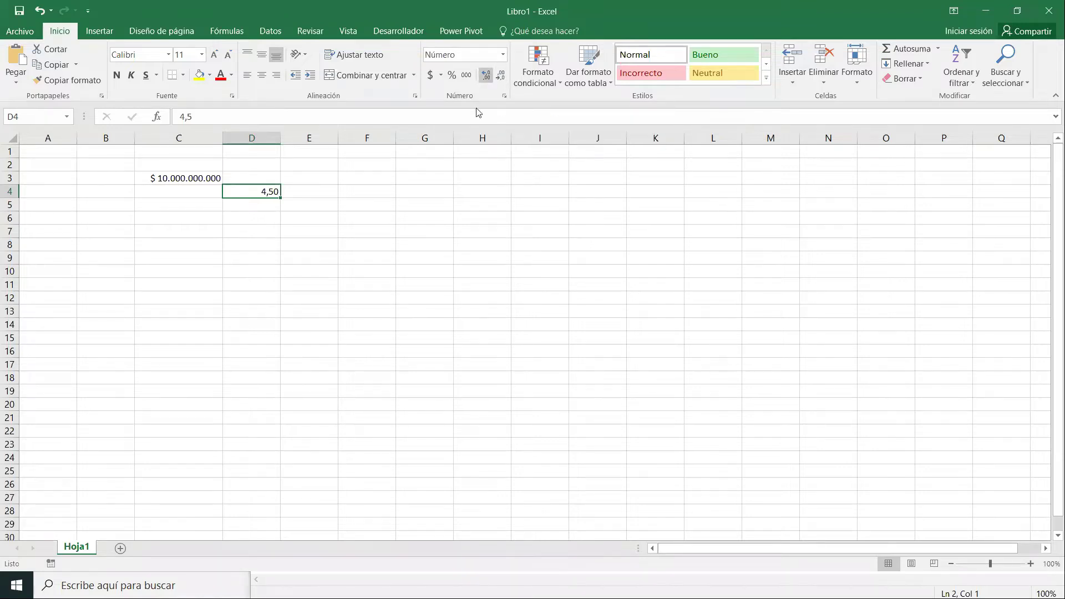
{"action": "left_click", "coordinate": [504, 76]}
{"action": "left_click", "coordinate": [503, 76]}
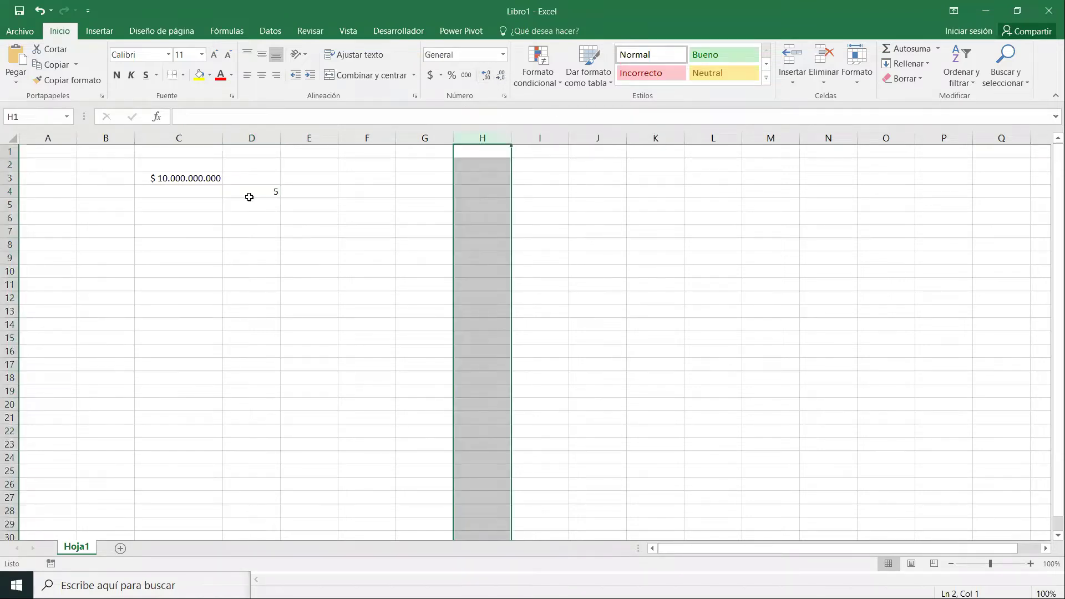
{"action": "left_click", "coordinate": [390, 324]}
{"action": "left_click", "coordinate": [270, 206]}
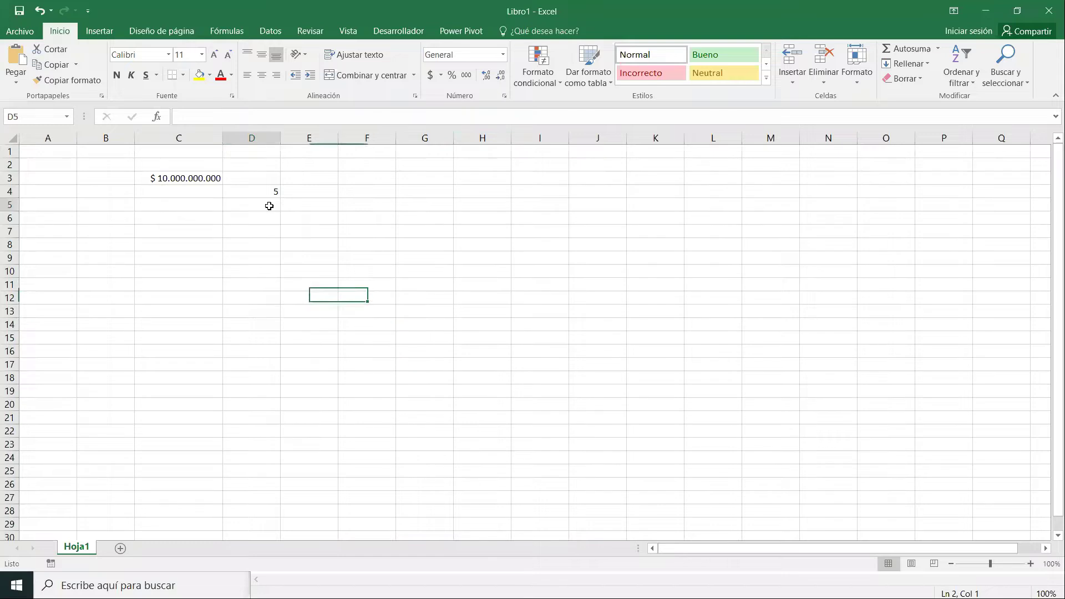
{"action": "key", "text": "Up"}
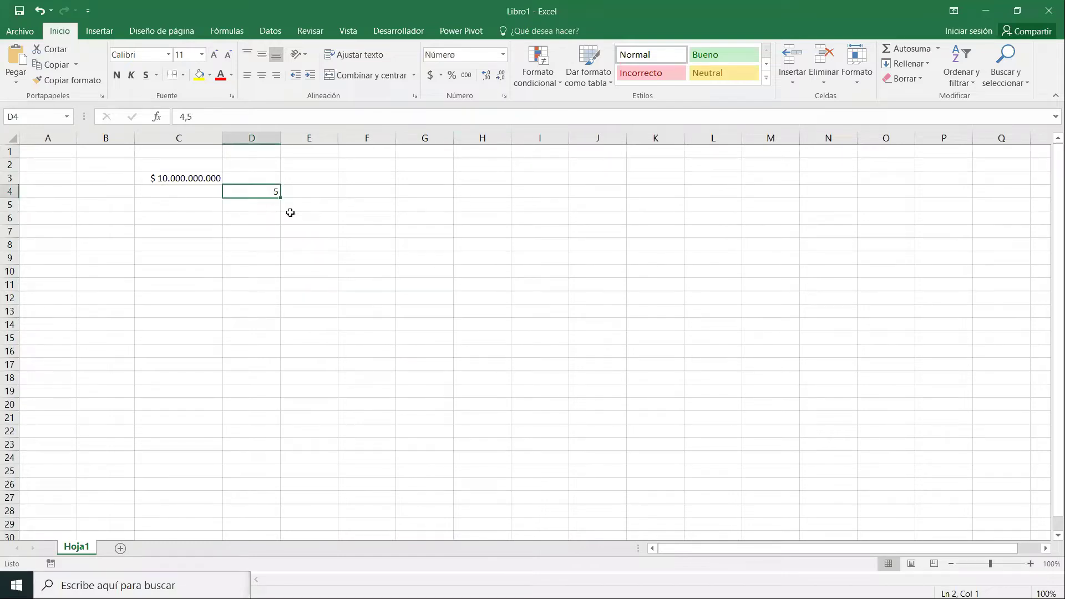
Step: Re-enter 4,5 in cell D4 and adjust its displayed decimals to one place
{"action": "type", "text": "4,5"}
{"action": "key", "text": "Return"}
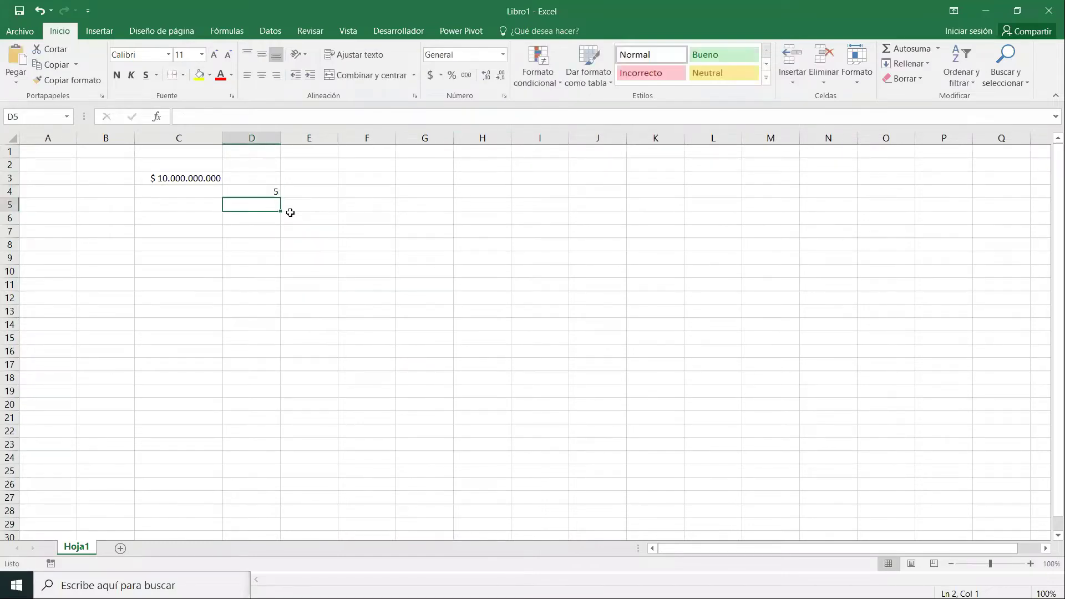
{"action": "left_click", "coordinate": [272, 192]}
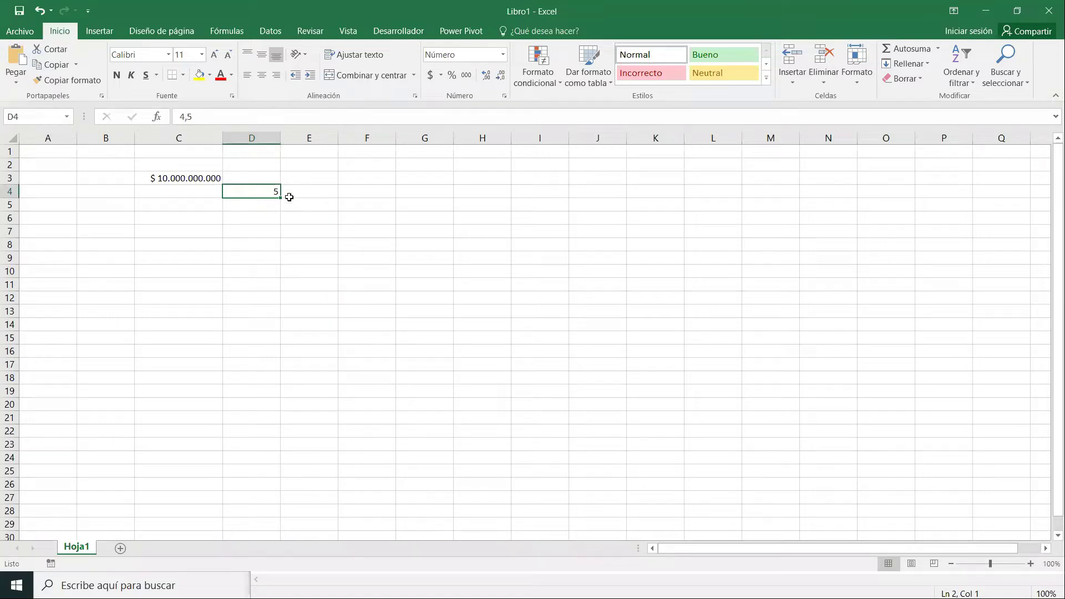
{"action": "left_click", "coordinate": [487, 78]}
{"action": "left_click", "coordinate": [487, 78]}
{"action": "left_click", "coordinate": [501, 76]}
{"action": "left_click", "coordinate": [272, 245]}
{"action": "left_click", "coordinate": [204, 207]}
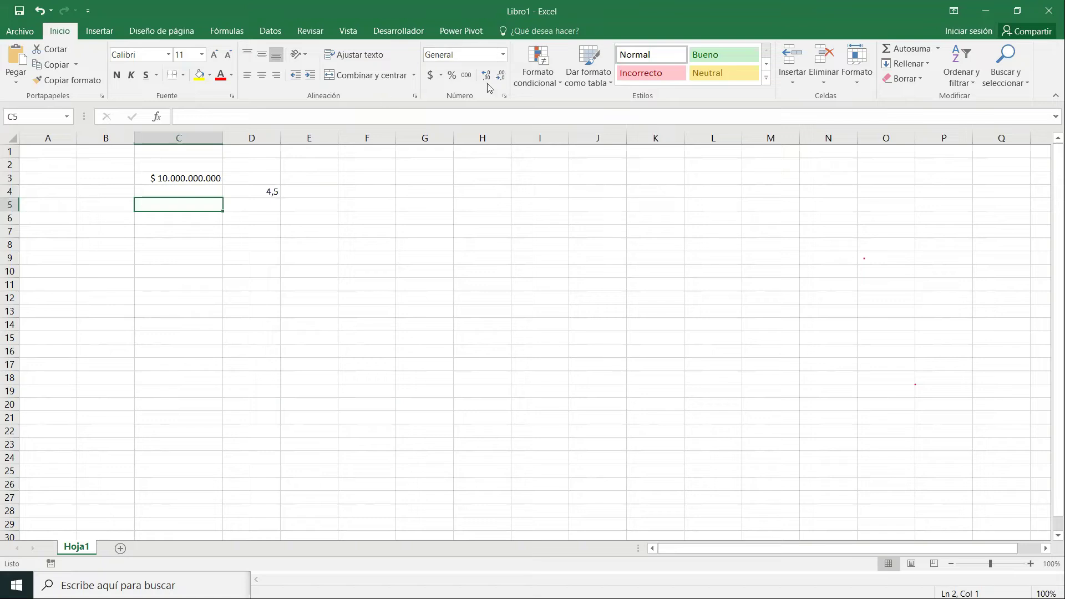
Step: Enter the date 10/10/2010 in cell E4
{"action": "left_click", "coordinate": [297, 192]}
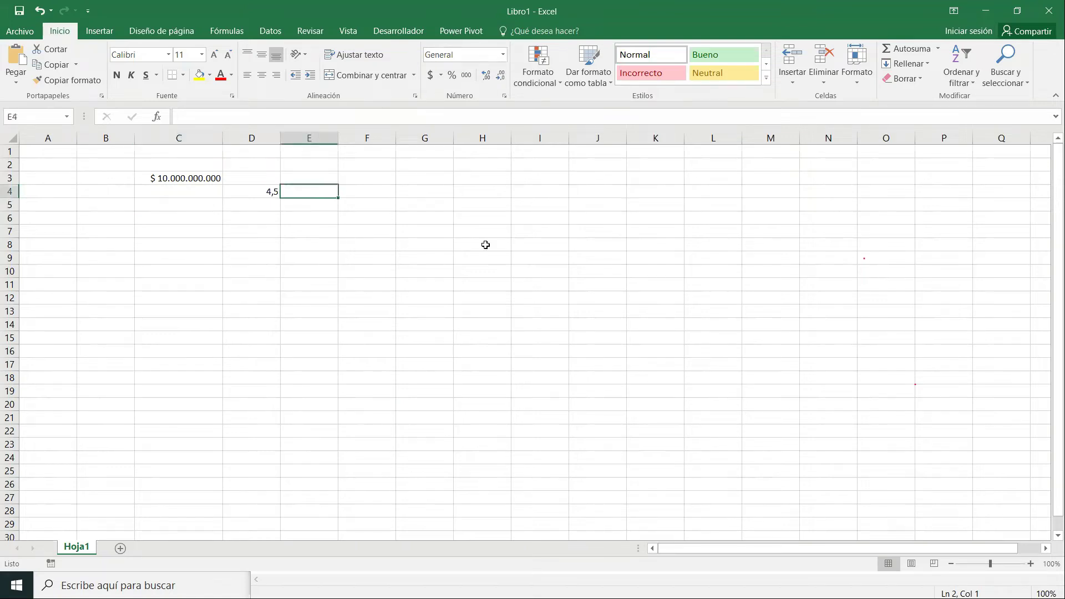
{"action": "type", "text": "10"}
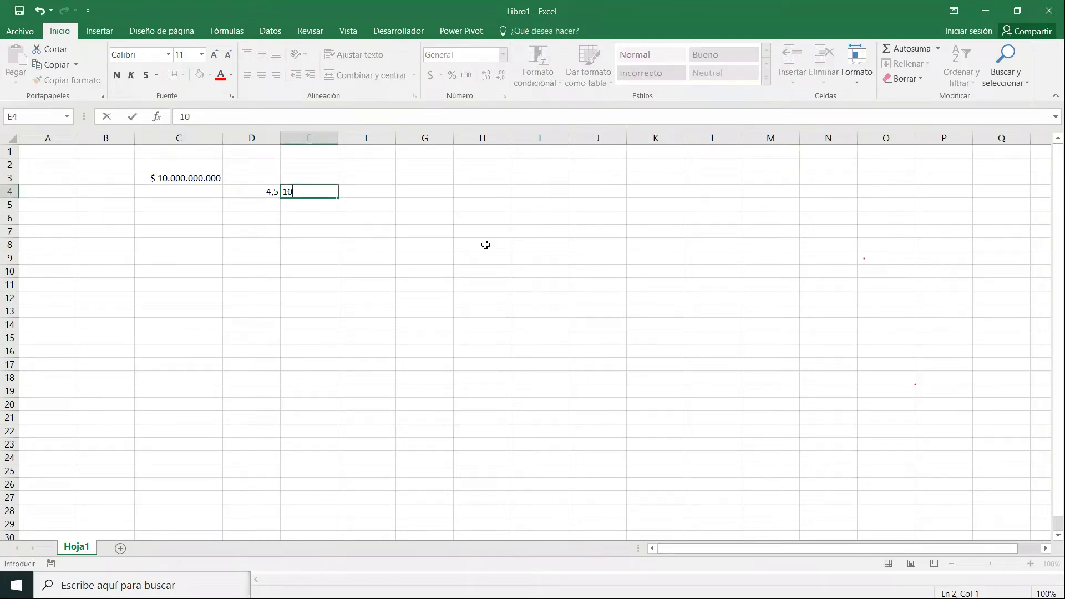
{"action": "type", "text": "/10/2010"}
{"action": "key", "text": "Return"}
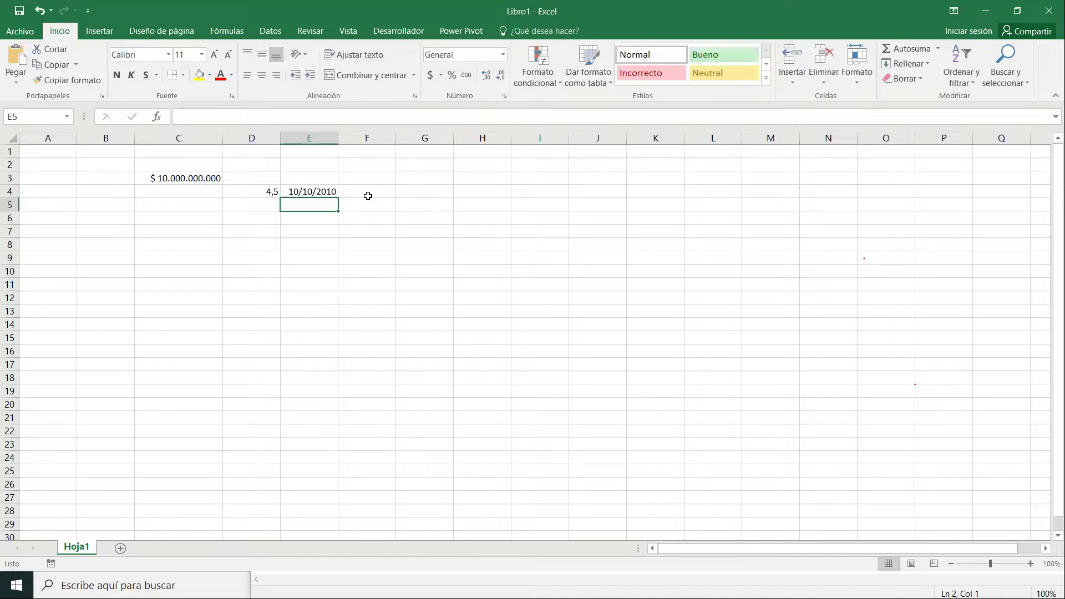
Step: Apply the Número format to the date in cell E4
{"action": "left_click", "coordinate": [331, 191]}
{"action": "left_click", "coordinate": [503, 54]}
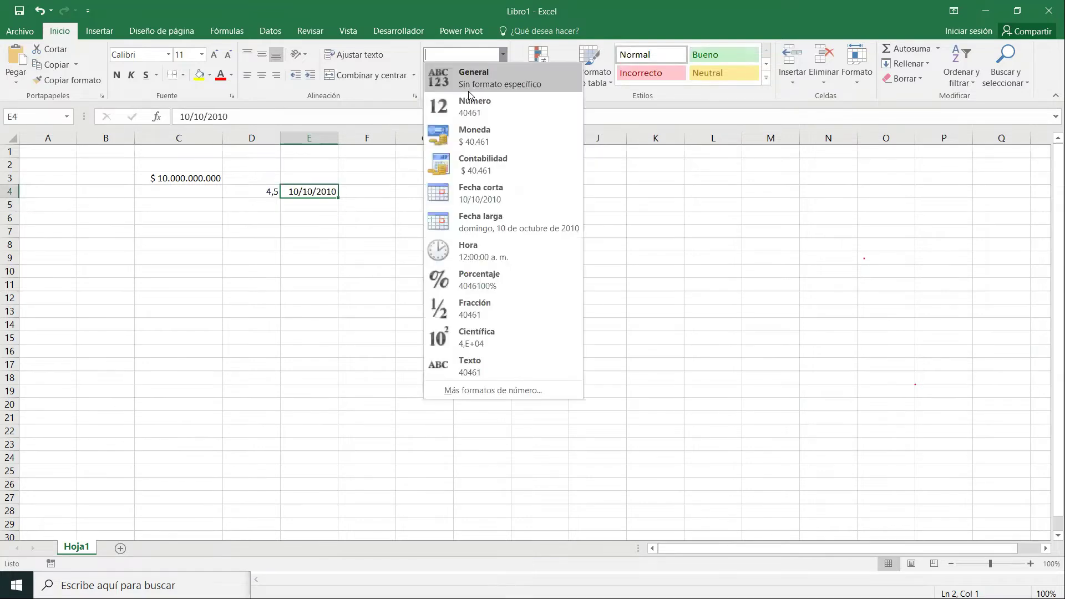
{"action": "left_click", "coordinate": [483, 82]}
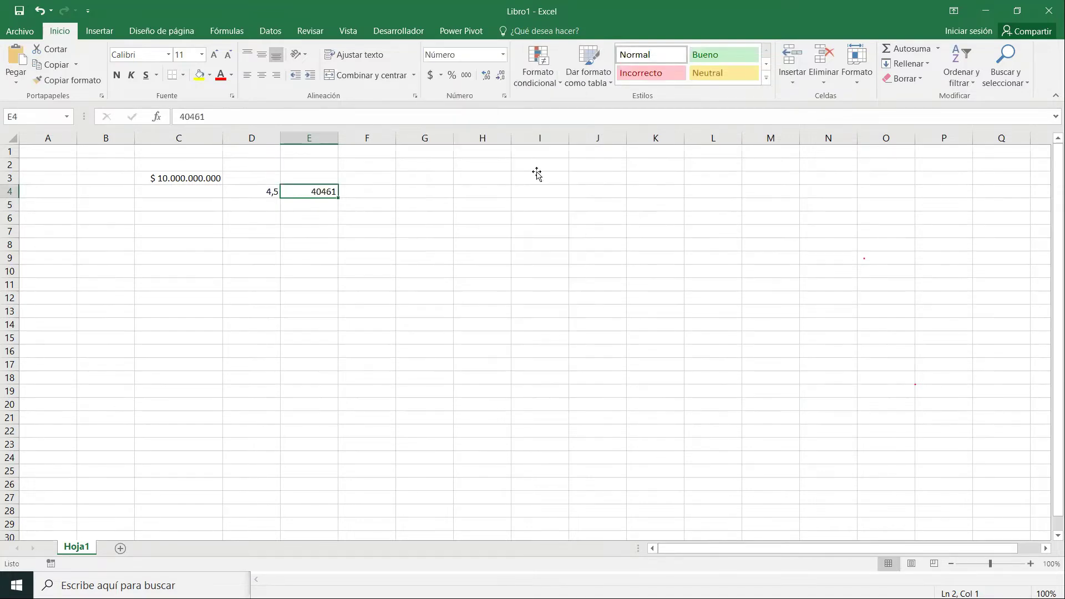
{"action": "left_click", "coordinate": [531, 163]}
Step: Change the number format of cell E4 to Fecha corta
{"action": "left_click", "coordinate": [350, 213]}
{"action": "key", "text": "Up"}
{"action": "key", "text": "Up"}
{"action": "key", "text": "Left"}
{"action": "left_click", "coordinate": [505, 54]}
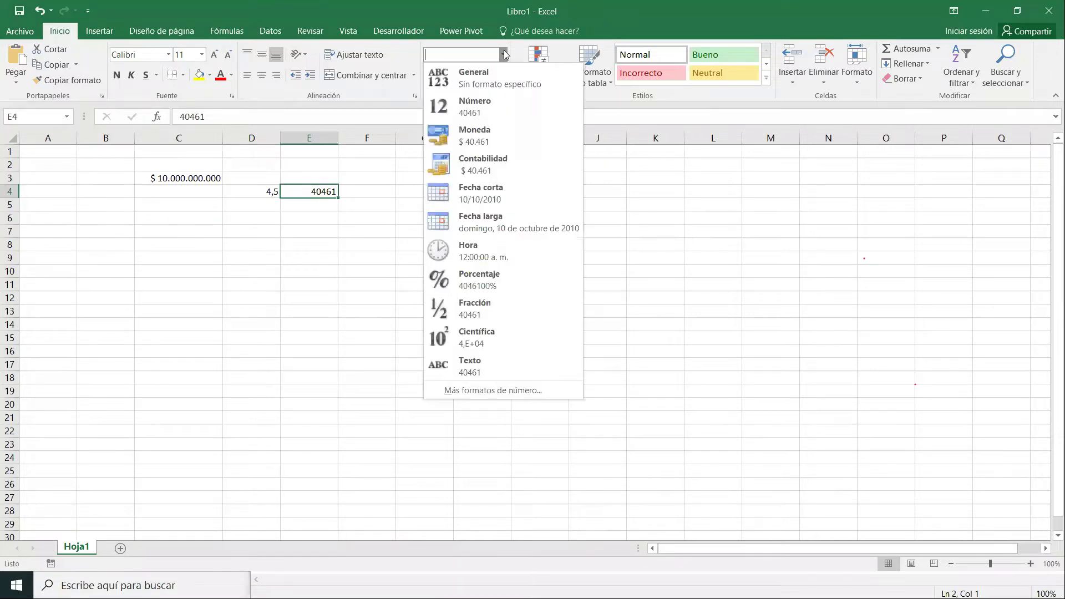
{"action": "left_click", "coordinate": [486, 197]}
{"action": "left_click", "coordinate": [375, 259]}
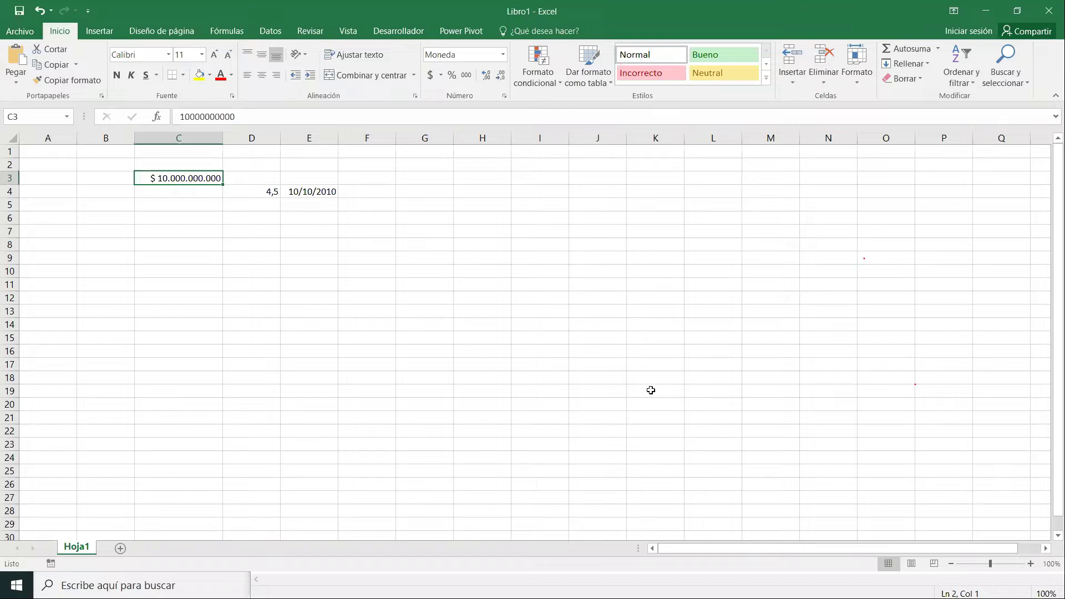
{"action": "left_click", "coordinate": [234, 221]}
{"action": "left_click", "coordinate": [173, 203]}
{"action": "type", "text": "1000000000"}
{"action": "key", "text": "Return"}
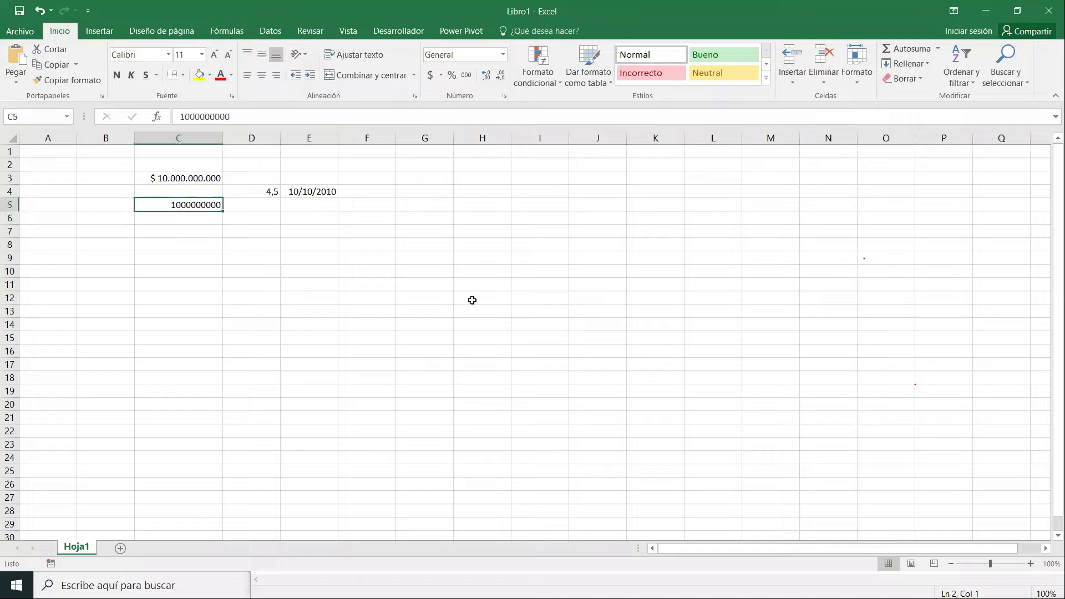
Step: Examine the number categories for C5 in the Formato de celdas dialog, including Moneda, Contabilidad, Número and General, and leave without applying any
{"action": "right_click", "coordinate": [190, 204]}
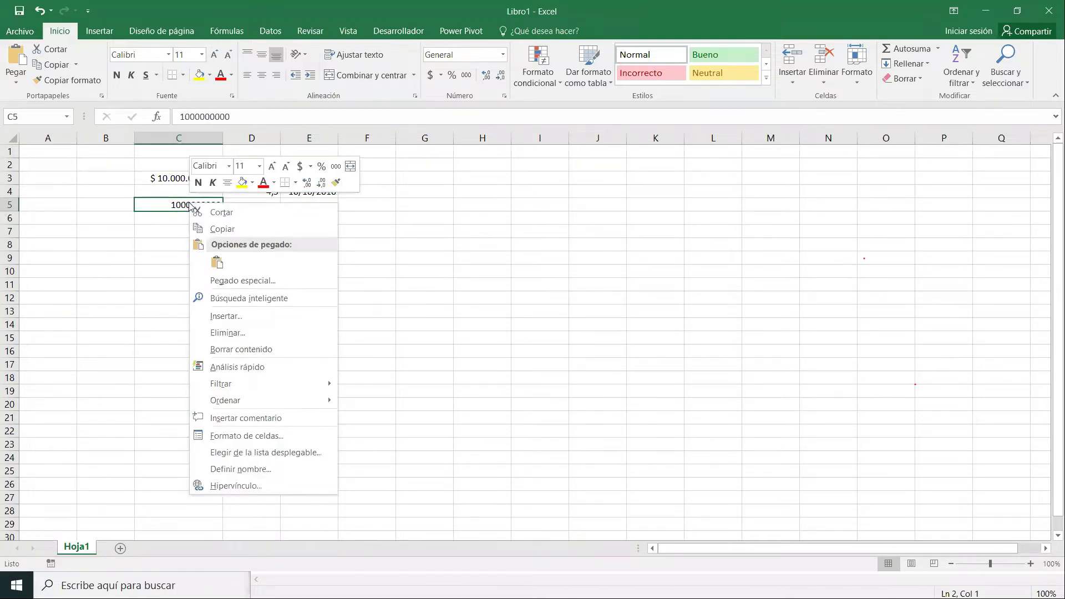
{"action": "left_click", "coordinate": [244, 436]}
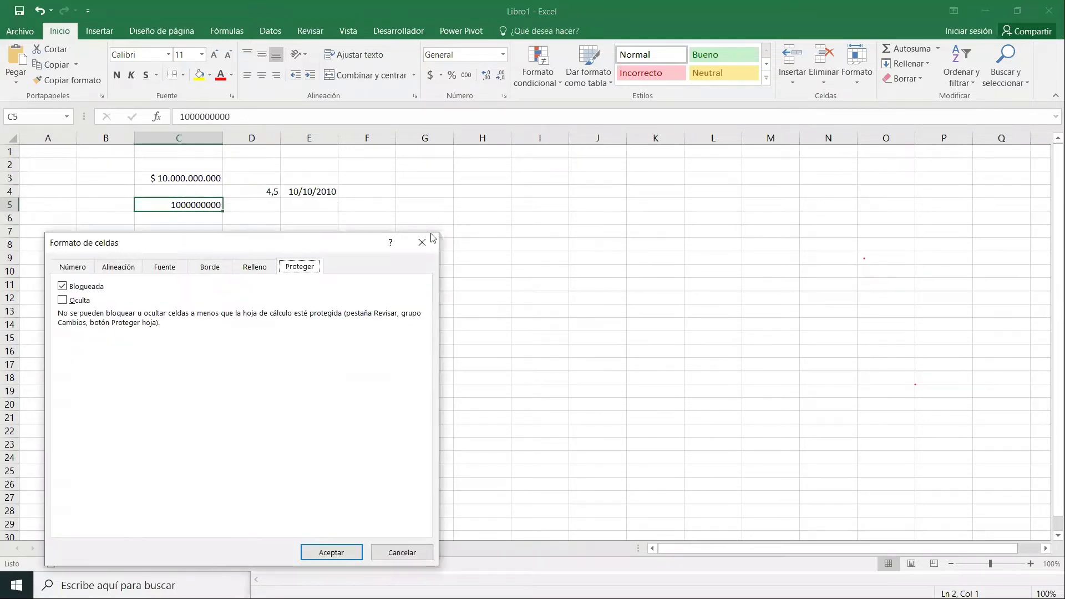
{"action": "left_click_drag", "start_coordinate": [202, 247], "coordinate": [434, 234]}
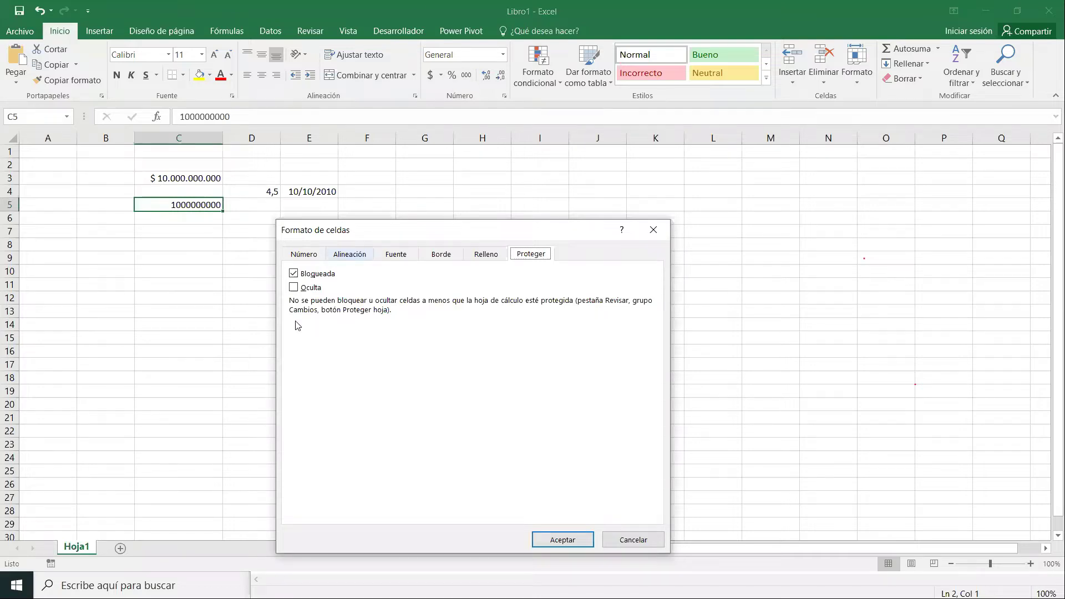
{"action": "left_click", "coordinate": [311, 256]}
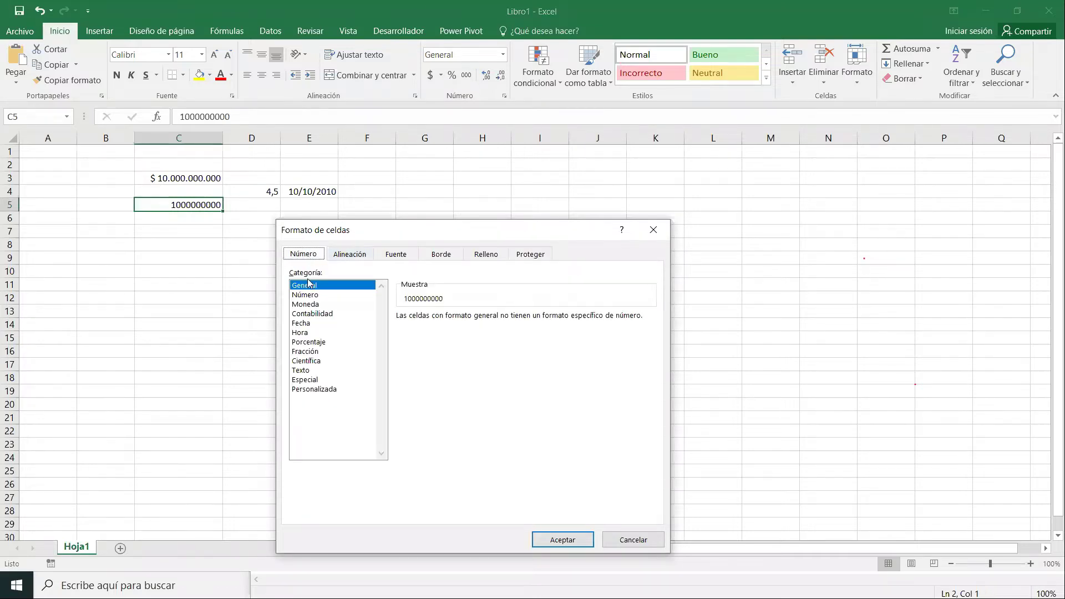
{"action": "left_click", "coordinate": [309, 305]}
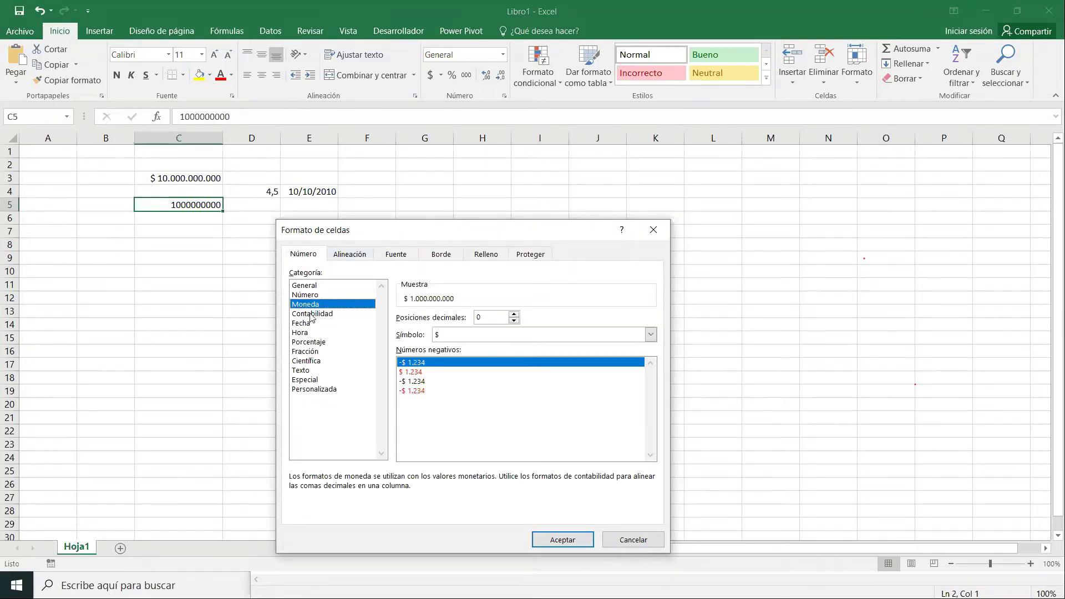
{"action": "left_click", "coordinate": [312, 315]}
{"action": "left_click", "coordinate": [312, 298]}
{"action": "left_click", "coordinate": [309, 287]}
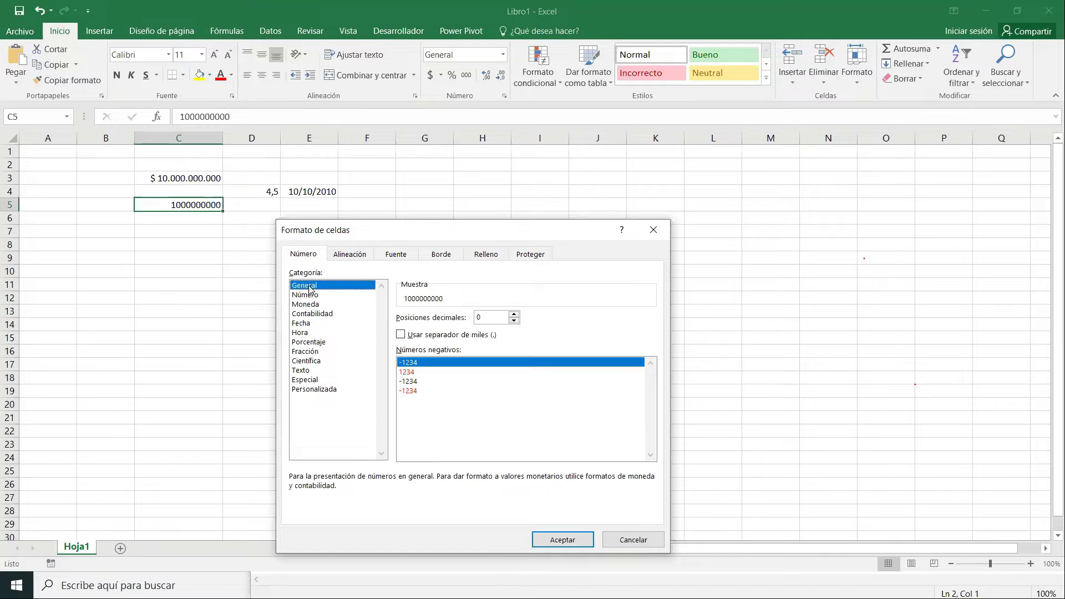
{"action": "left_click", "coordinate": [308, 297]}
{"action": "left_click", "coordinate": [307, 315]}
{"action": "left_click", "coordinate": [306, 283]}
{"action": "left_click", "coordinate": [633, 540]}
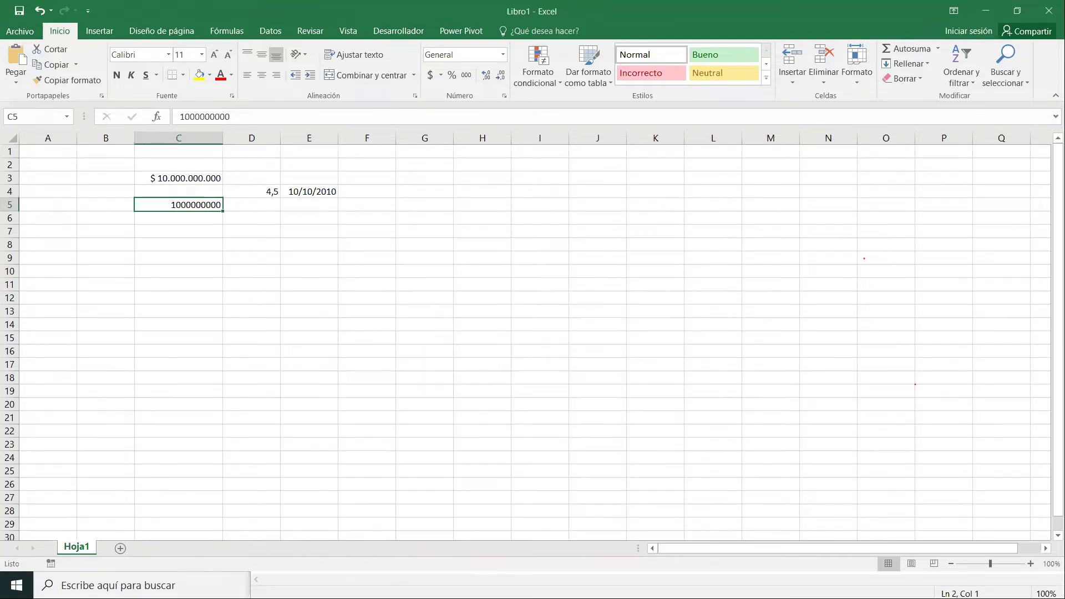
Step: Apply the thousands-separator style (Millares [0]) to the number in cell C5
{"action": "left_click_drag", "start_coordinate": [265, 210], "coordinate": [241, 218]}
{"action": "left_click", "coordinate": [176, 209]}
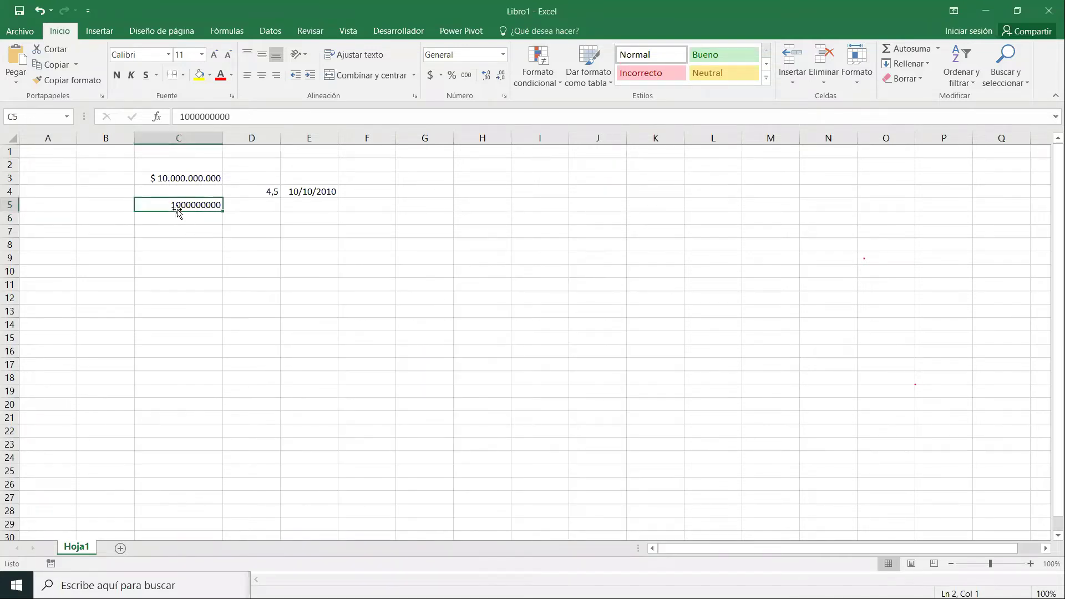
{"action": "left_click", "coordinate": [471, 83]}
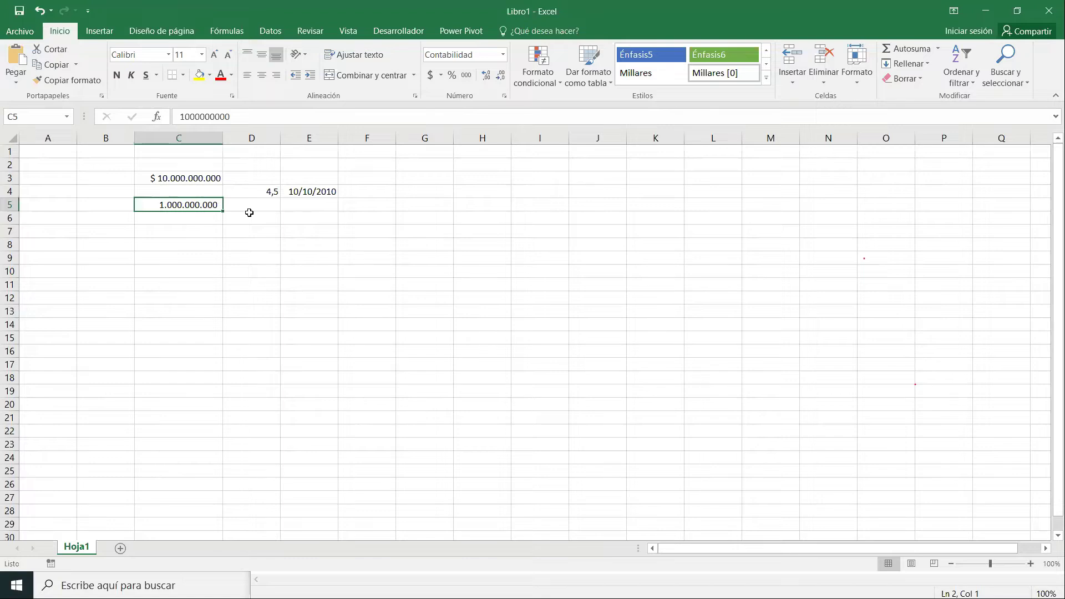
{"action": "left_click", "coordinate": [185, 221]}
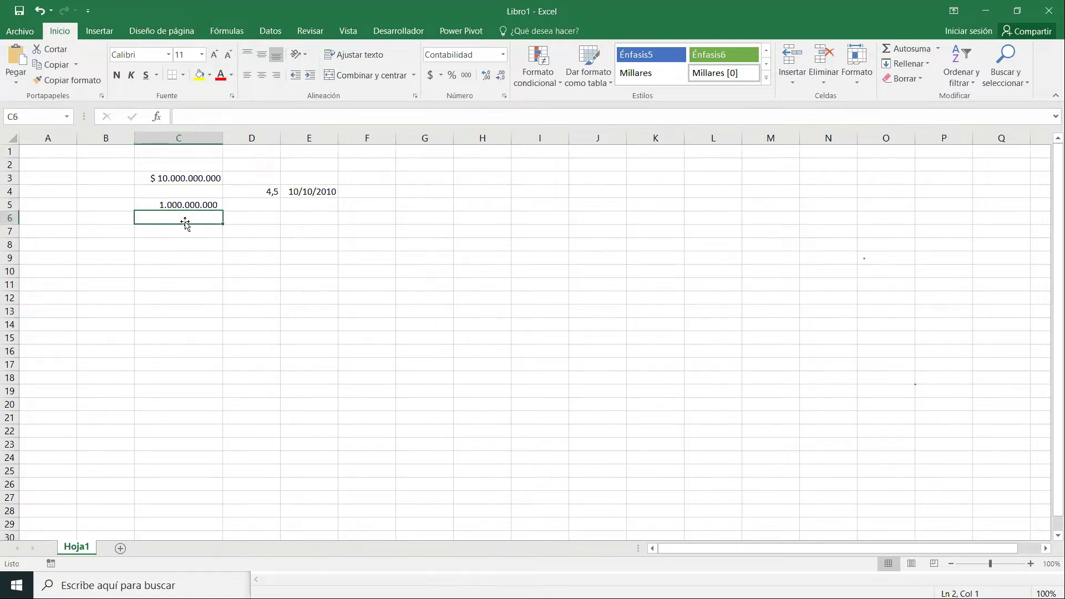
Step: Enter 50000000 in cell C6 and the value 5,15100,100 in cell C7 below it
{"action": "type", "text": "50000000"}
{"action": "key", "text": "Return"}
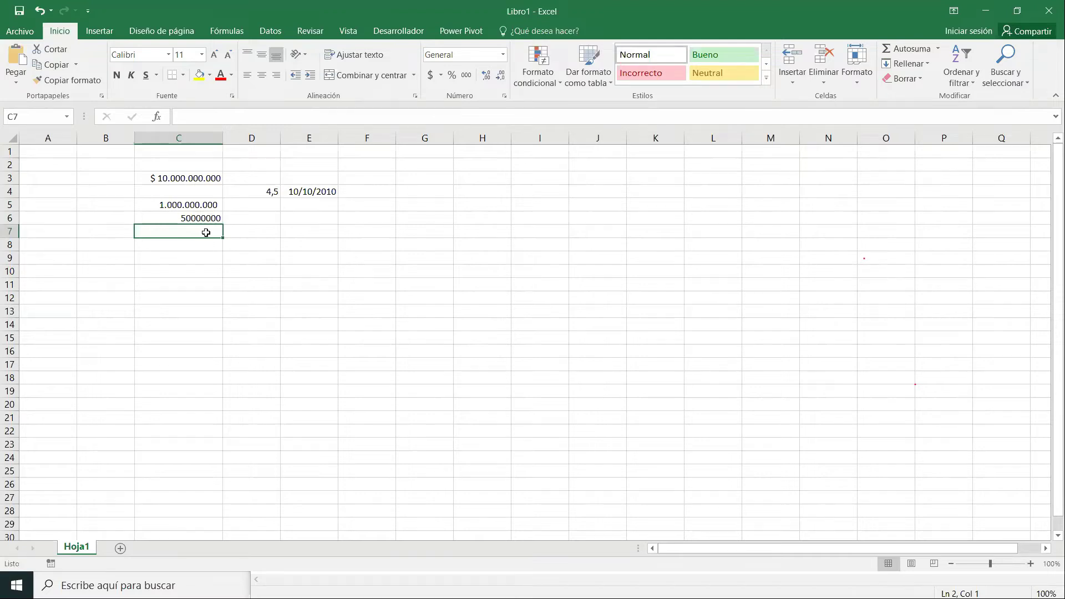
{"action": "type", "text": "5,15100,100"}
{"action": "key", "text": "Return"}
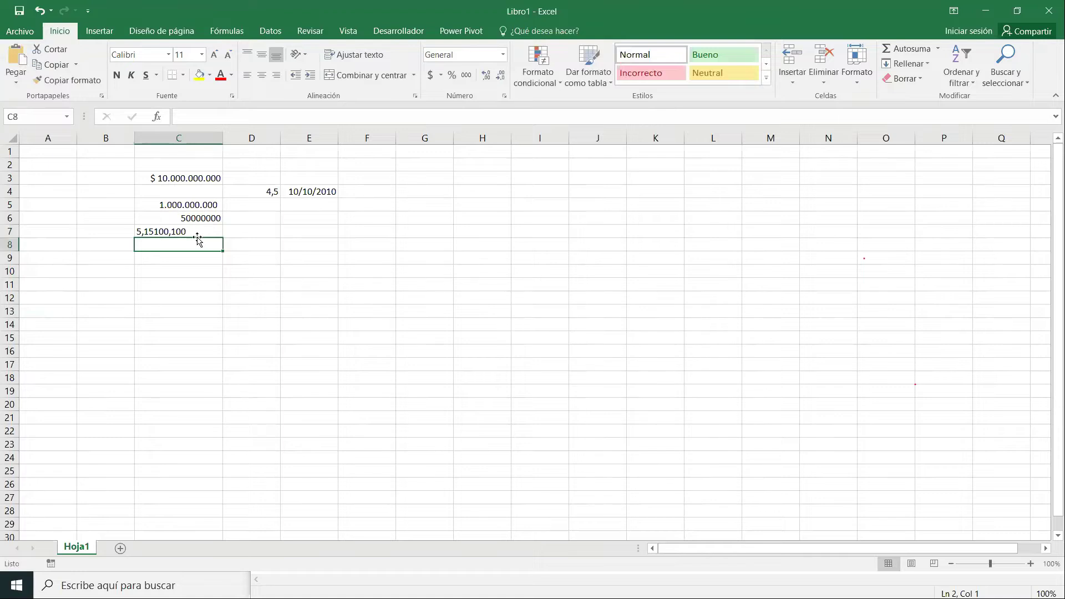
{"action": "key", "text": "Up"}
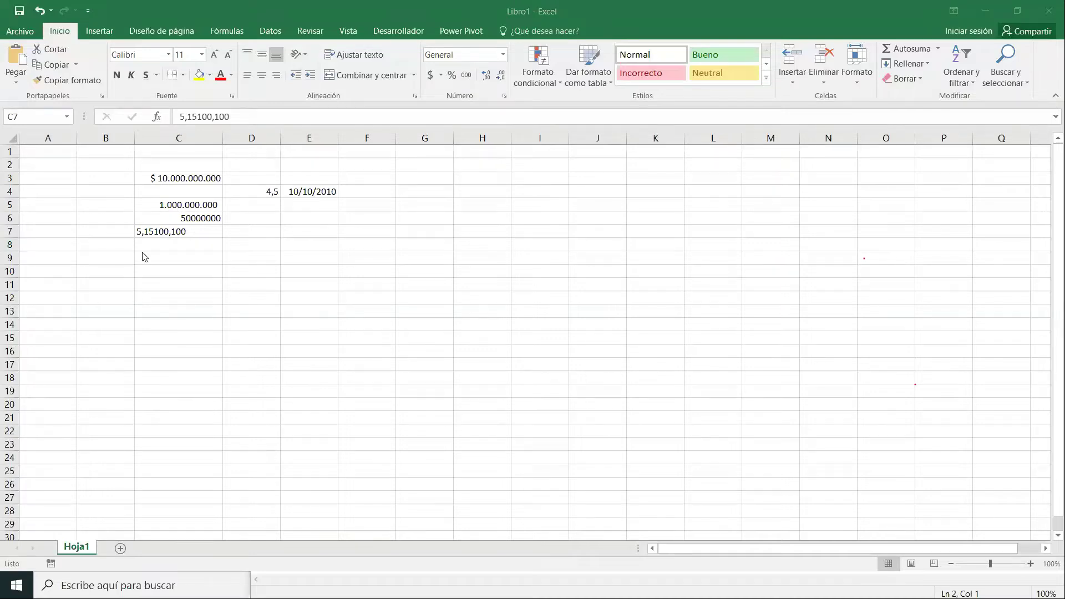
{"action": "left_click", "coordinate": [178, 233]}
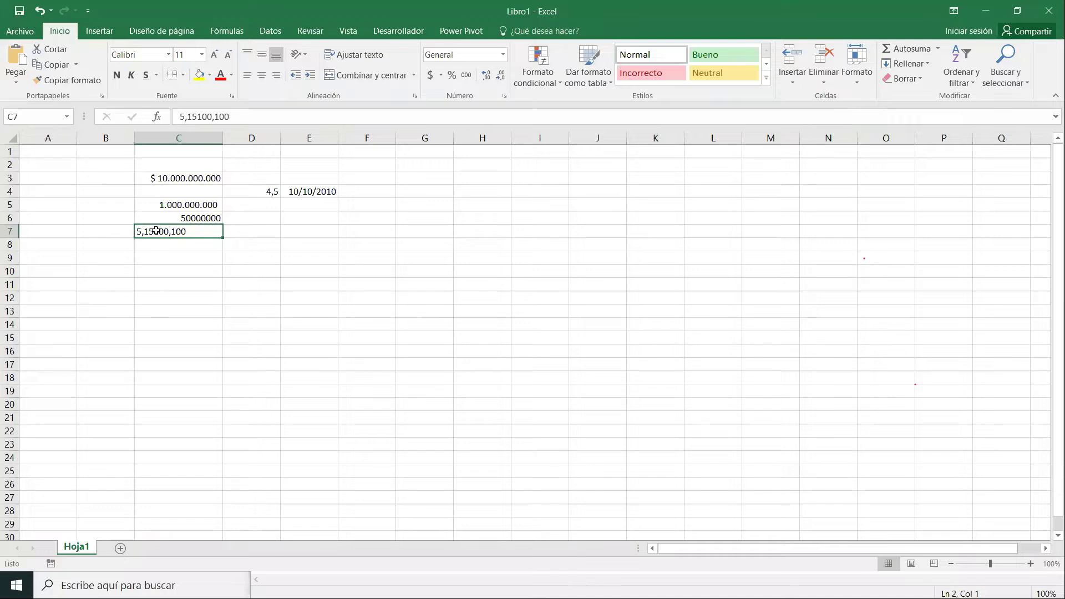
{"action": "key", "text": "Return"}
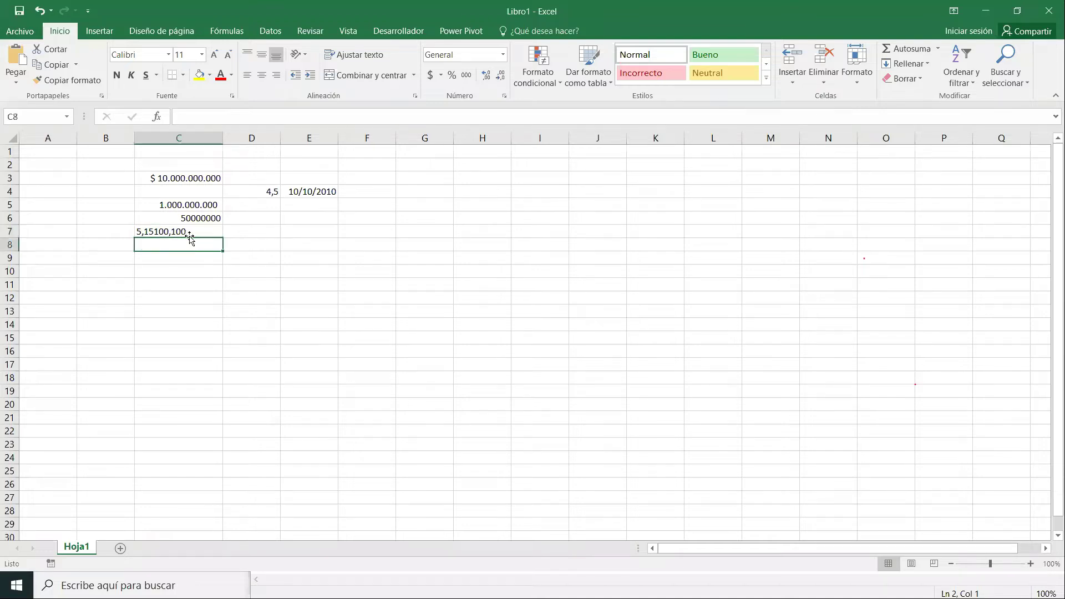
Step: Try to multiply C5 by C7 with the formula =C5*C7 in cell C8, and select C7 to inspect its value
{"action": "type", "text": "="}
{"action": "key", "text": "Up"}
{"action": "key", "text": "Up"}
{"action": "key", "text": "Up"}
{"action": "type", "text": "*"}
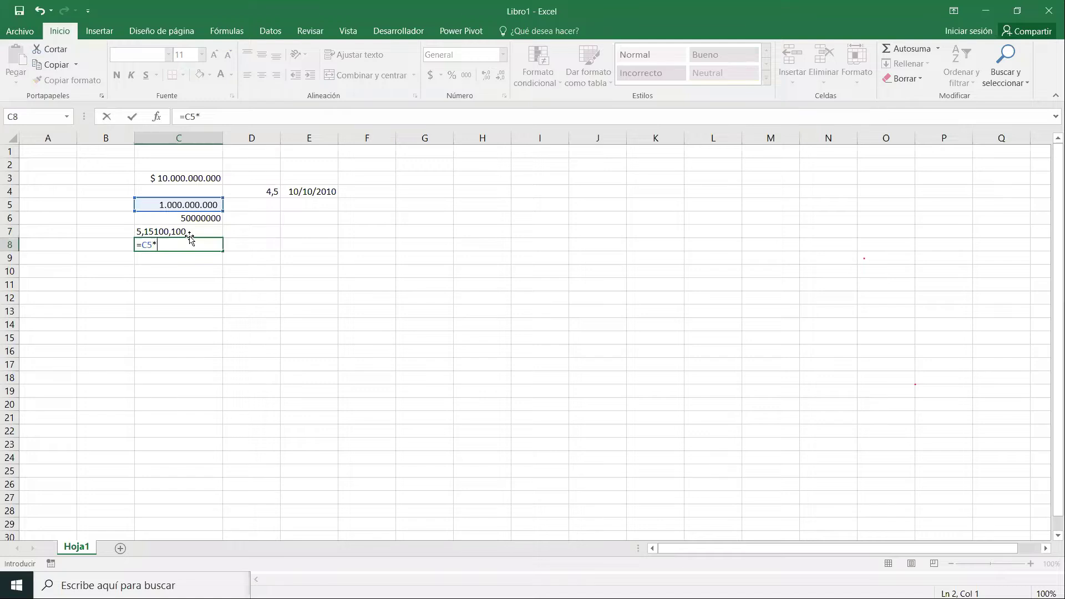
{"action": "key", "text": "Down"}
{"action": "key", "text": "Down"}
{"action": "key", "text": "Up"}
{"action": "key", "text": "Up"}
{"action": "key", "text": "Up"}
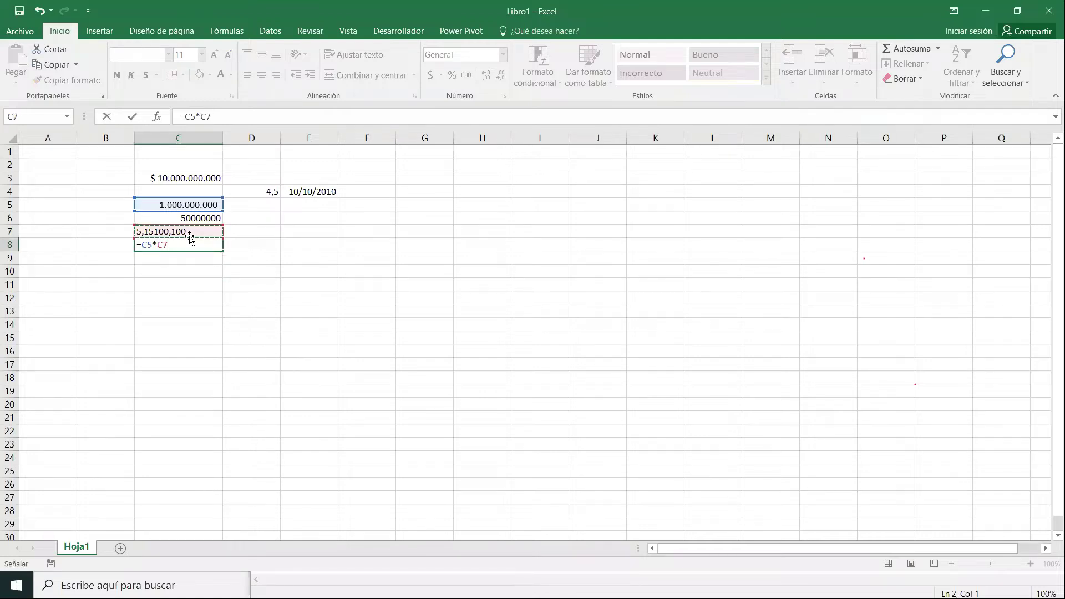
{"action": "key", "text": "Return"}
{"action": "left_click", "coordinate": [178, 243]}
{"action": "left_click", "coordinate": [166, 228]}
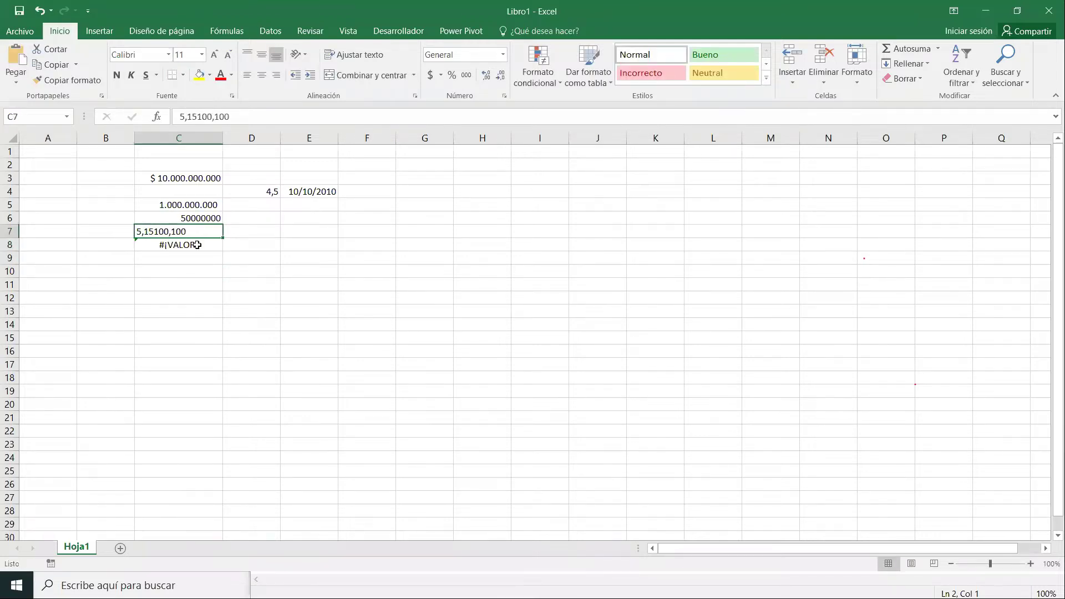
Step: Clear the contents of cells C7 and C8
{"action": "key", "text": "Delete"}
{"action": "left_click", "coordinate": [197, 245]}
{"action": "key", "text": "Delete"}
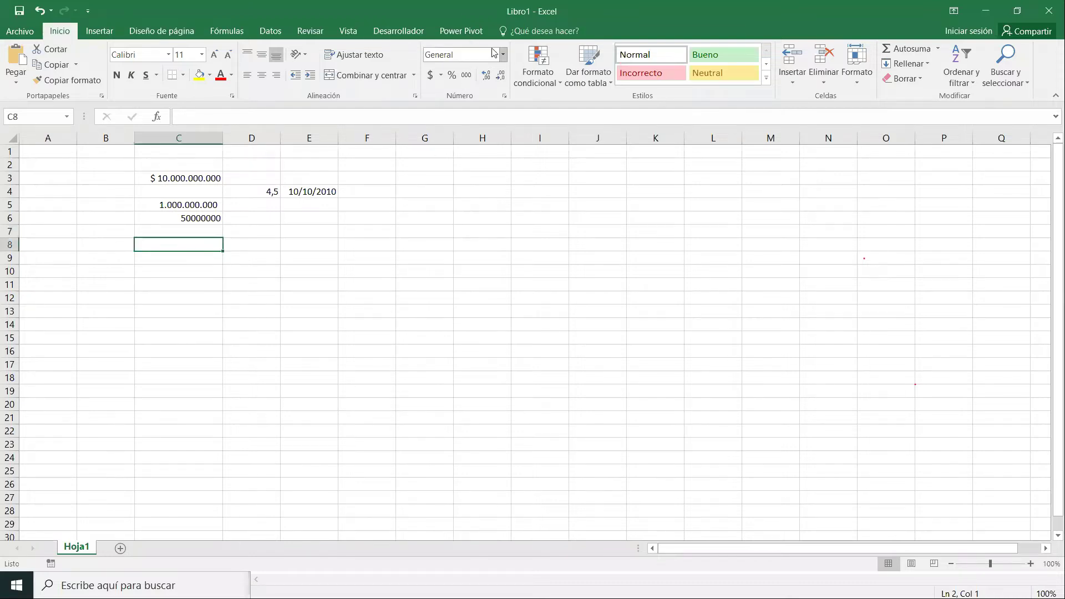
{"action": "left_click", "coordinate": [401, 190]}
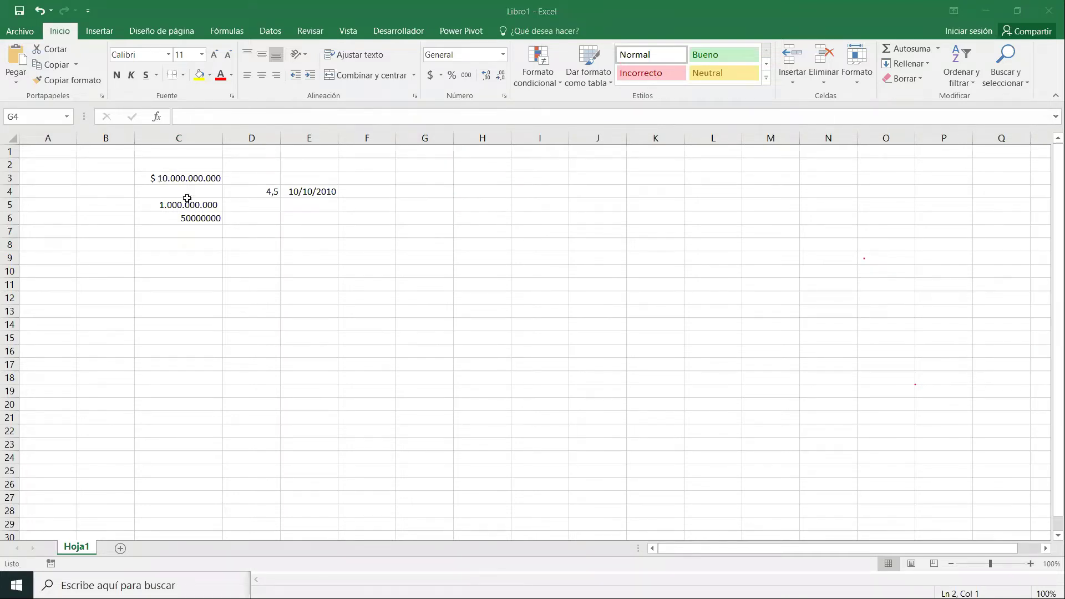
Step: Make the values in C3:C6 red, bold, italic and underlined
{"action": "left_click_drag", "start_coordinate": [182, 177], "coordinate": [184, 216]}
{"action": "left_click", "coordinate": [221, 75]}
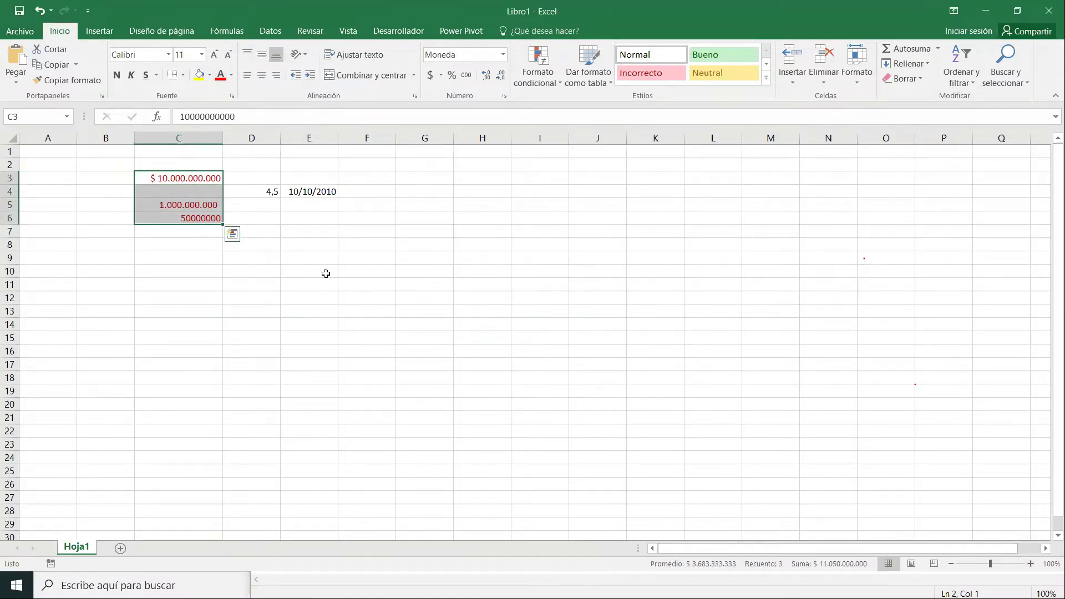
{"action": "key", "text": "alt+F11"}
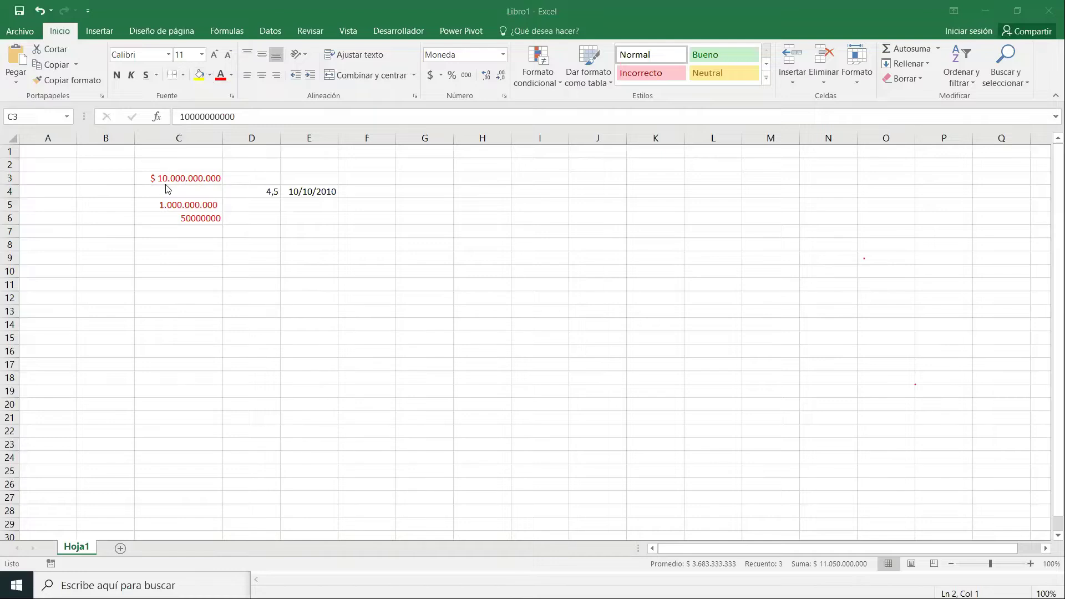
{"action": "left_click", "coordinate": [165, 168]}
{"action": "left_click", "coordinate": [121, 75]}
{"action": "left_click", "coordinate": [137, 75]}
{"action": "left_click", "coordinate": [145, 75]}
Step: Set the text in C3:C6 to size 24 and the Arial Black font
{"action": "left_click", "coordinate": [201, 54]}
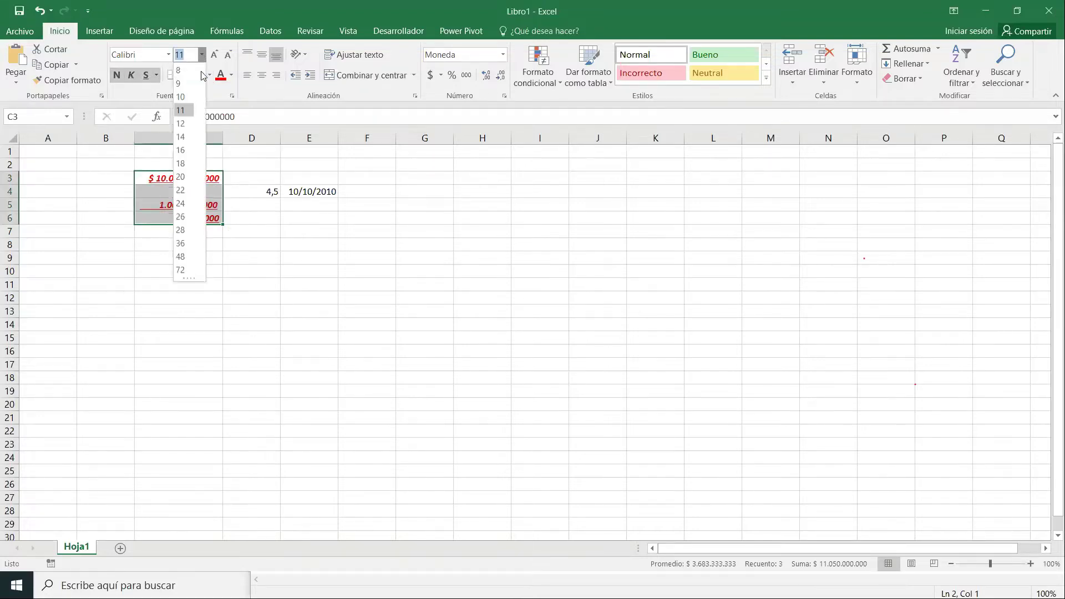
{"action": "left_click", "coordinate": [183, 200]}
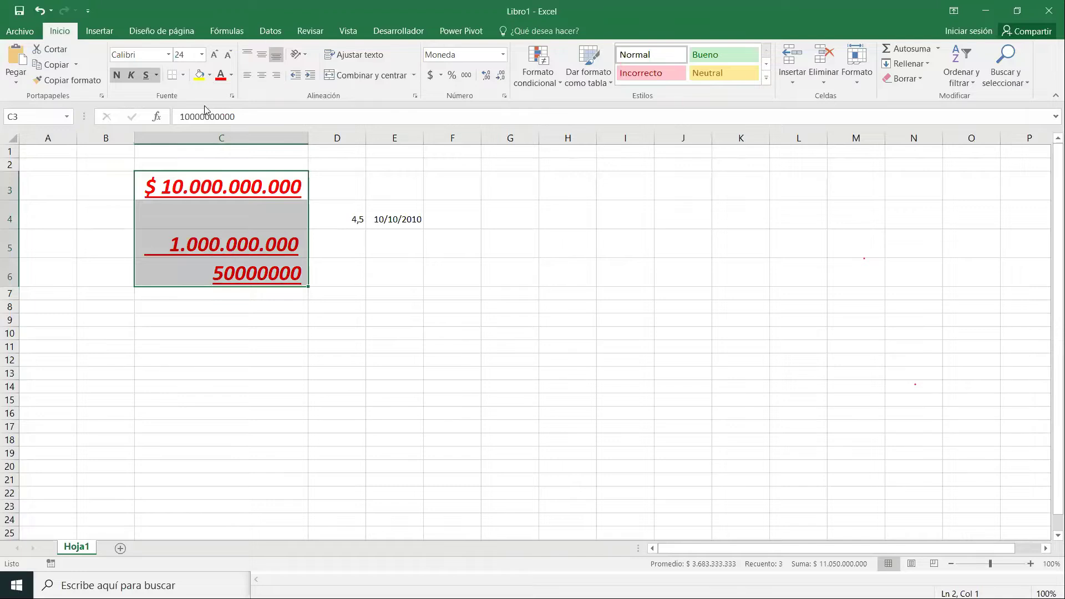
{"action": "left_click", "coordinate": [168, 55]}
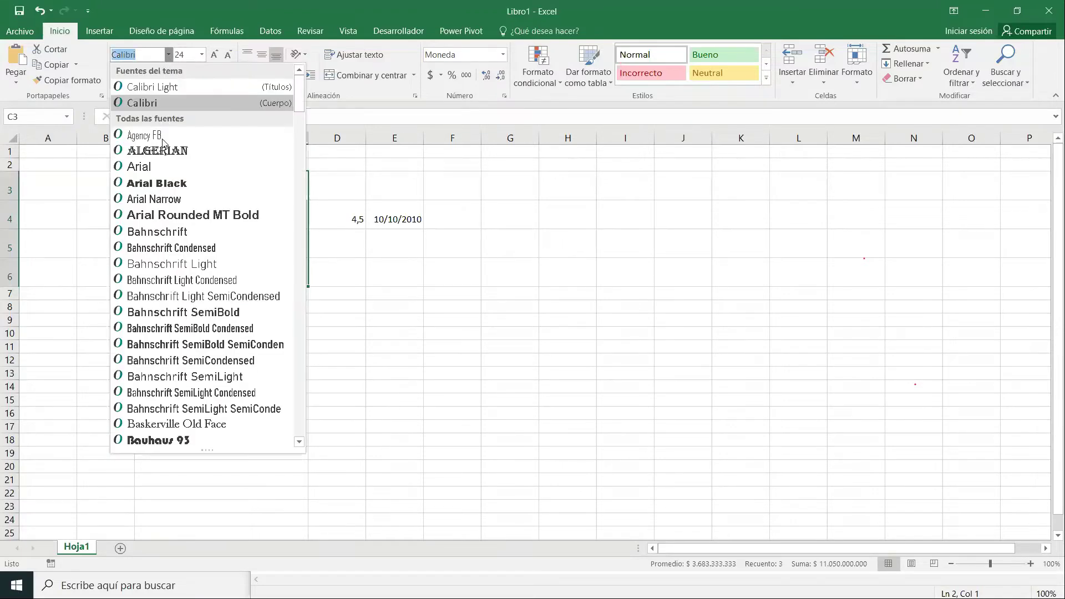
{"action": "left_click", "coordinate": [150, 184]}
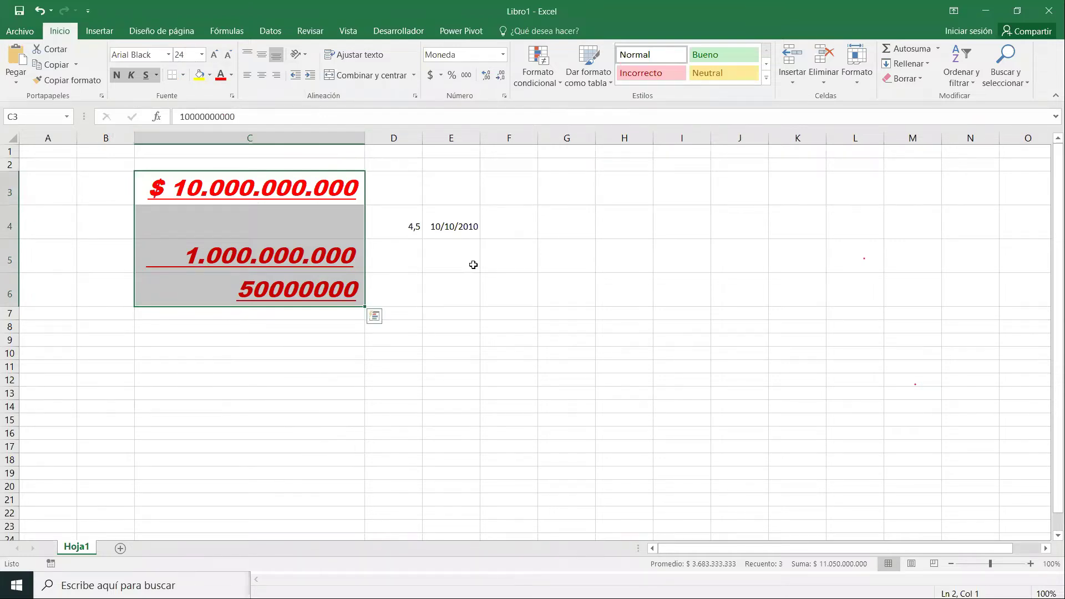
Step: Undo the font and font size changes on C3:C6 and deselect the range
{"action": "key", "text": "ctrl+q"}
{"action": "key", "text": "Escape"}
{"action": "key", "text": "ctrl+1"}
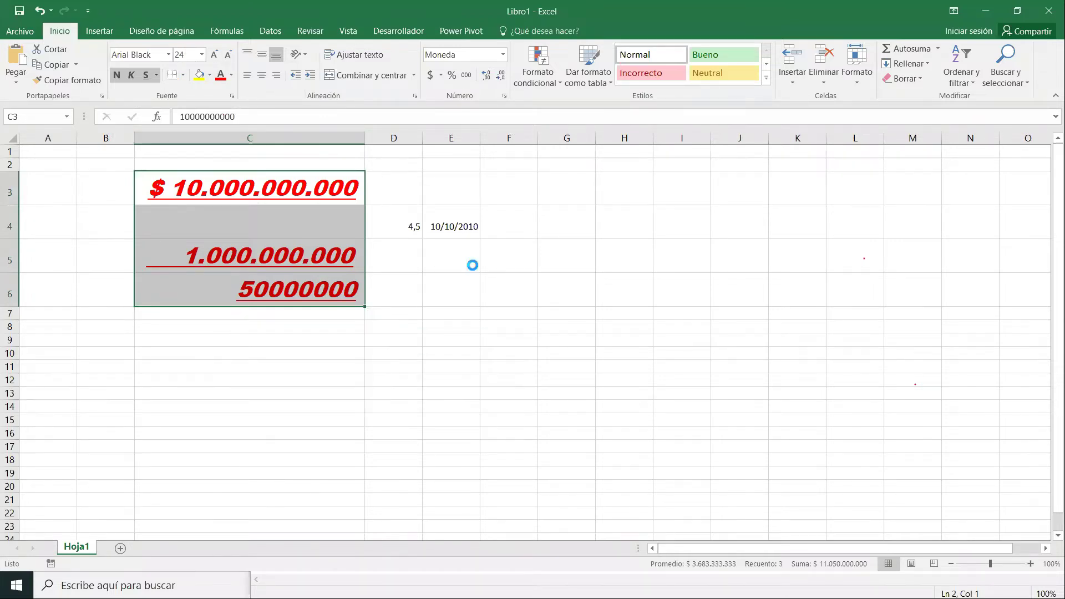
{"action": "key", "text": "ctrl+z"}
{"action": "left_click", "coordinate": [469, 296]}
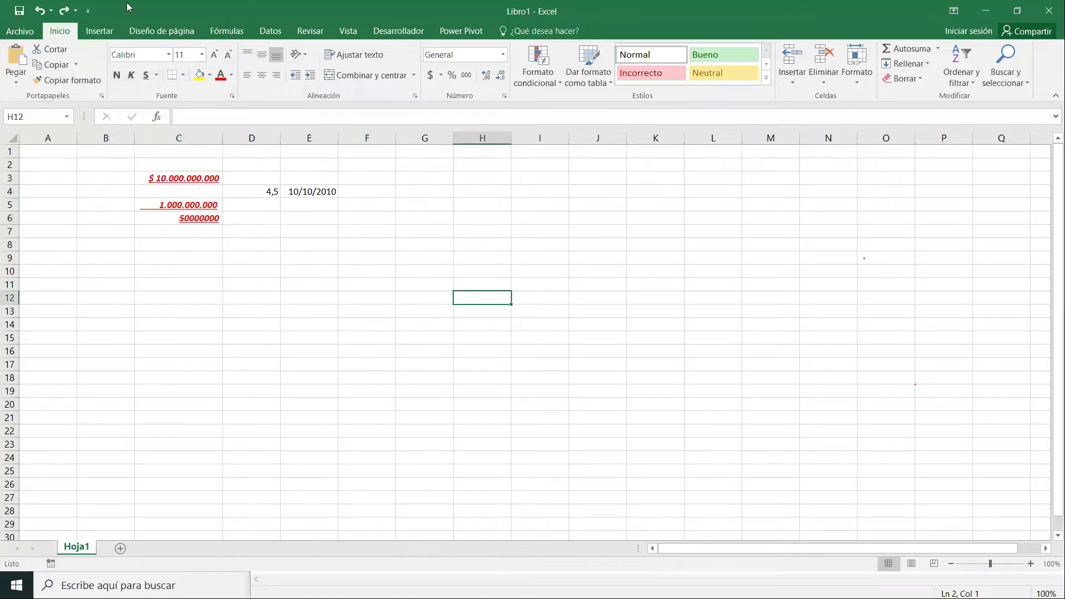
Step: View the available border options and examine the sheet in the print preview, then return to the worksheet
{"action": "left_click", "coordinate": [182, 76]}
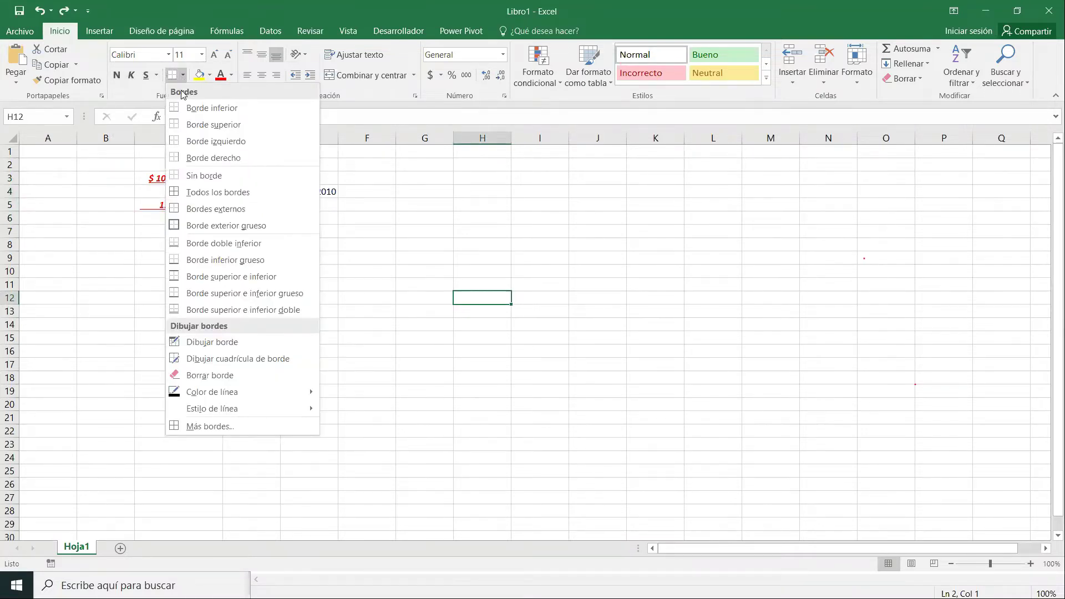
{"action": "left_click", "coordinate": [366, 225]}
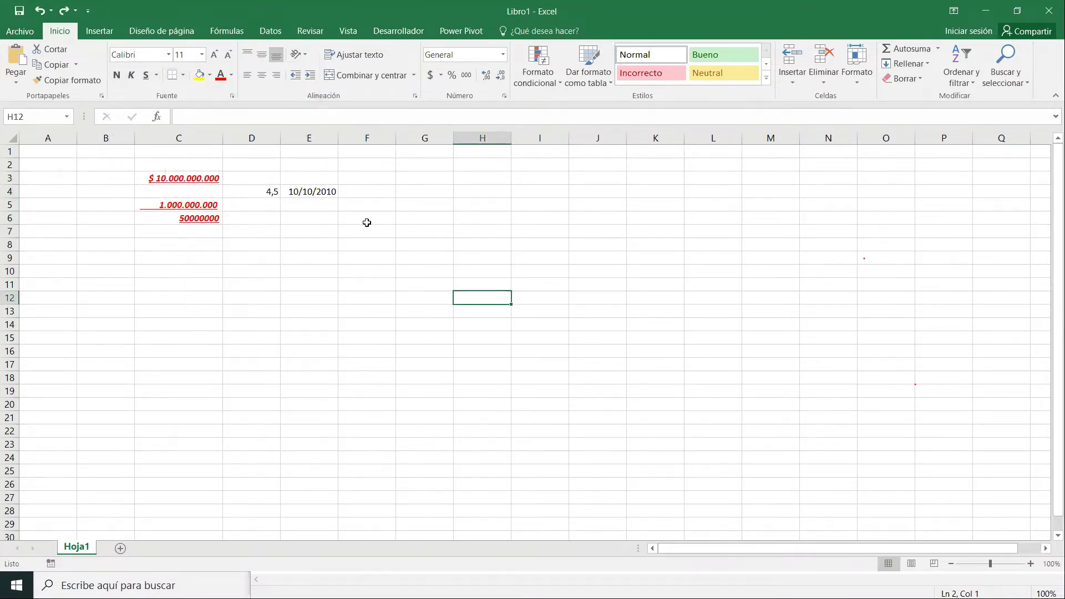
{"action": "left_click", "coordinate": [21, 31]}
{"action": "left_click", "coordinate": [38, 178]}
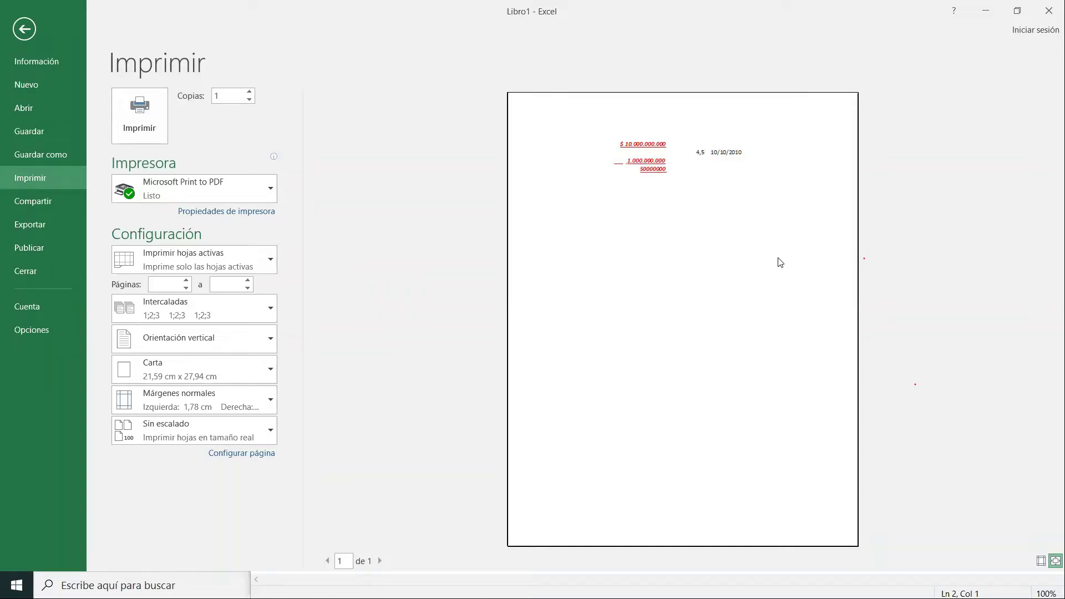
{"action": "key", "text": "Escape"}
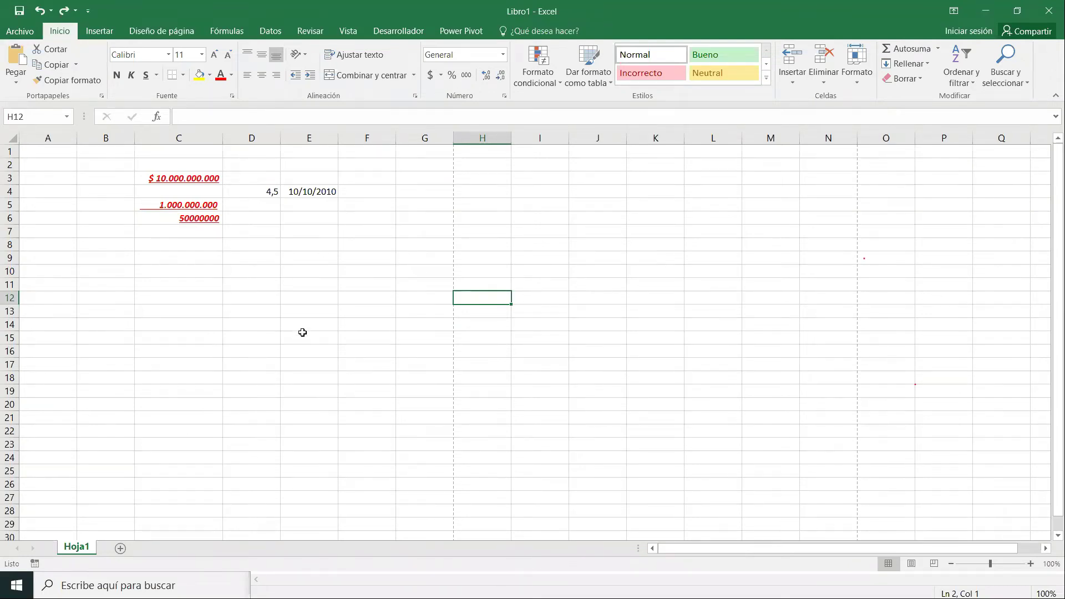
Step: Hide the worksheet's gridlines and show them again
{"action": "left_click", "coordinate": [348, 34]}
{"action": "left_click", "coordinate": [185, 80]}
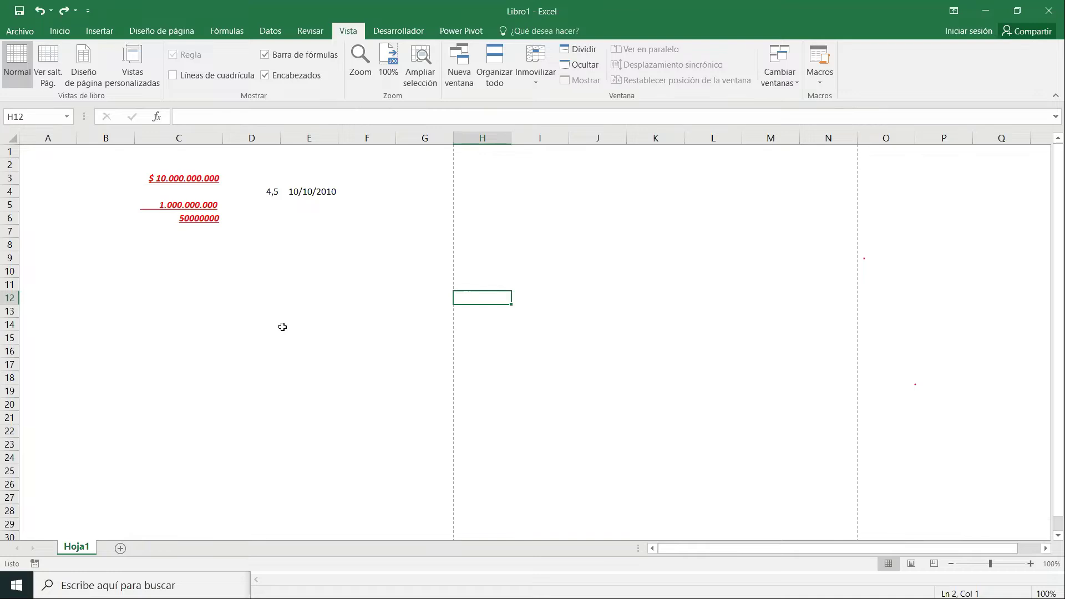
{"action": "left_click", "coordinate": [205, 81]}
{"action": "left_click", "coordinate": [206, 81]}
{"action": "left_click", "coordinate": [205, 81]}
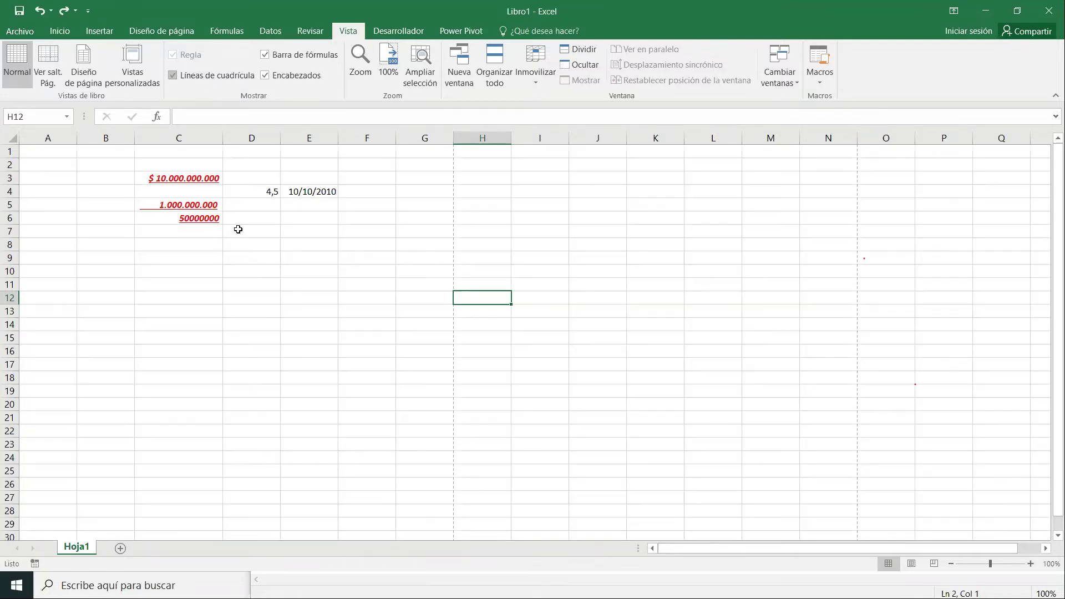
{"action": "left_click", "coordinate": [261, 295]}
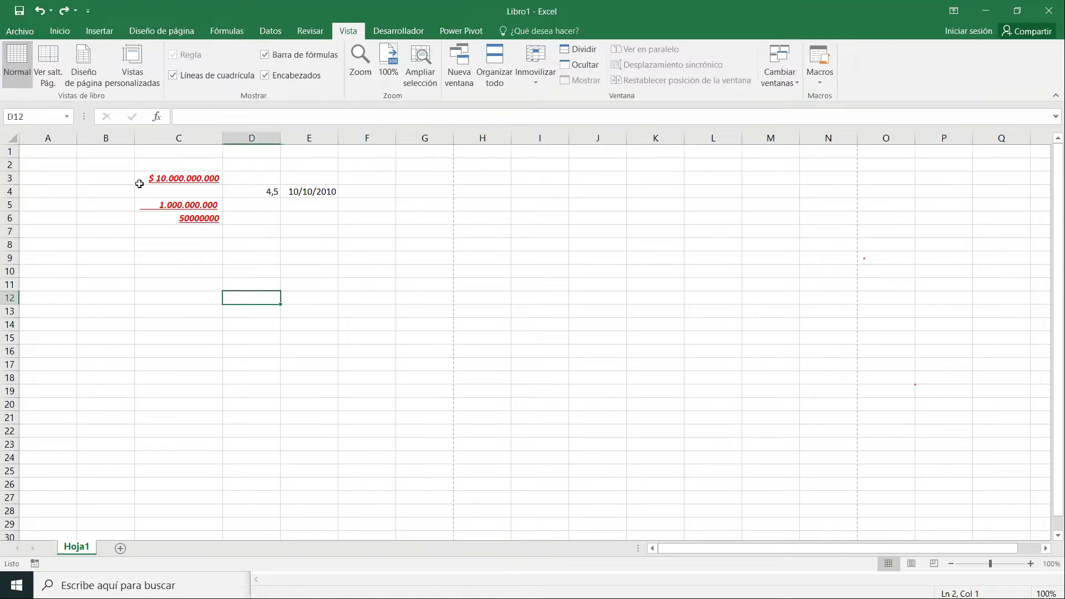
Step: Apply Todos los bordes to the range B2:G10 and deselect it
{"action": "left_click_drag", "start_coordinate": [103, 165], "coordinate": [411, 270]}
{"action": "left_click", "coordinate": [60, 31]}
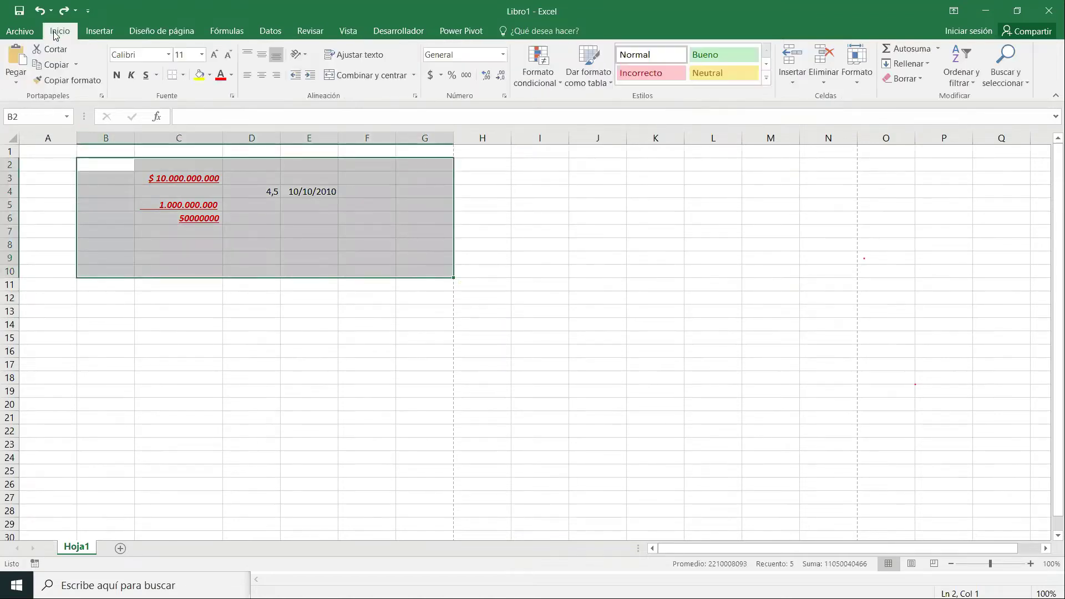
{"action": "left_click", "coordinate": [185, 75]}
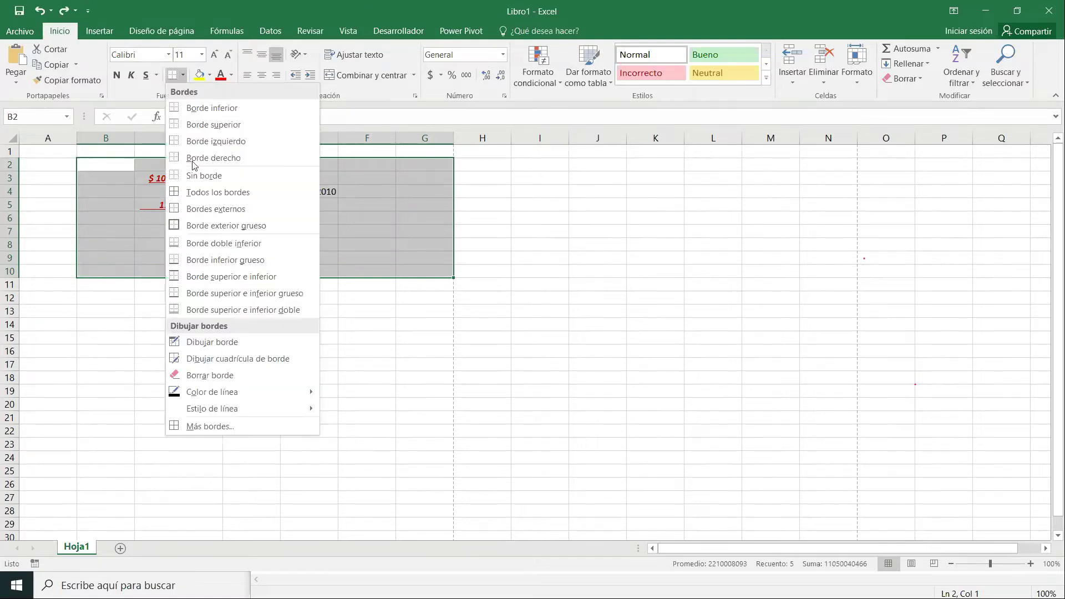
{"action": "left_click", "coordinate": [205, 193]}
{"action": "left_click", "coordinate": [347, 476]}
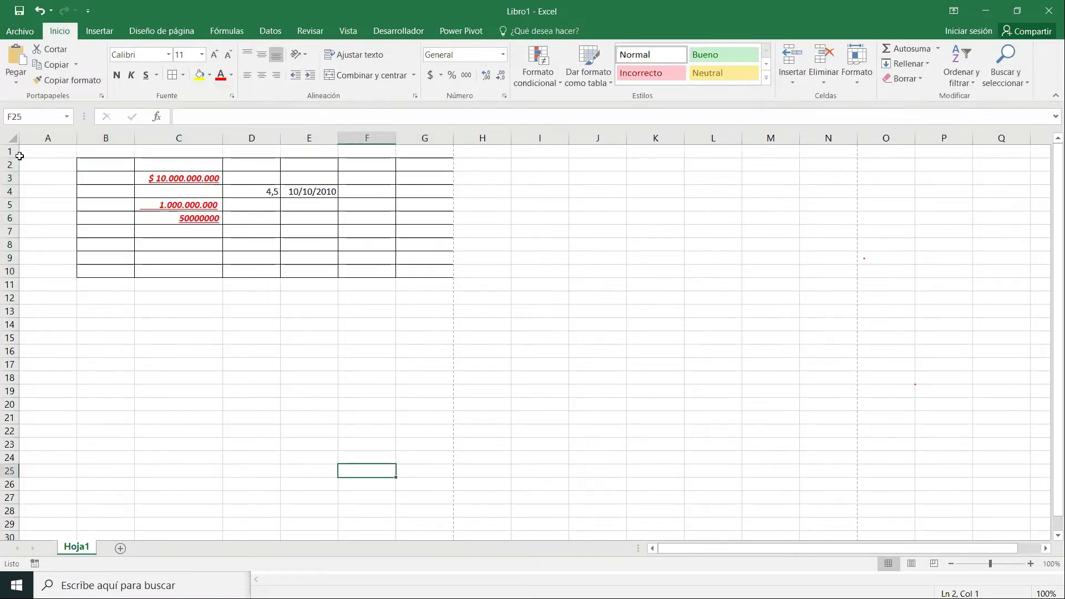
Step: Examine the bordered table in the print preview, return to the worksheet and view the border options
{"action": "left_click", "coordinate": [19, 31]}
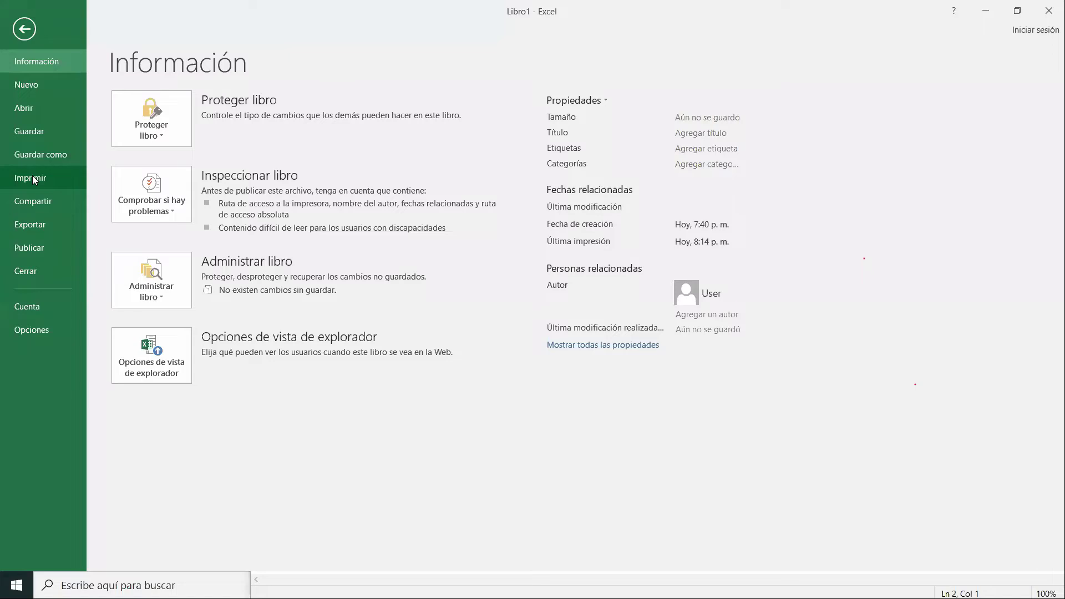
{"action": "left_click", "coordinate": [32, 176]}
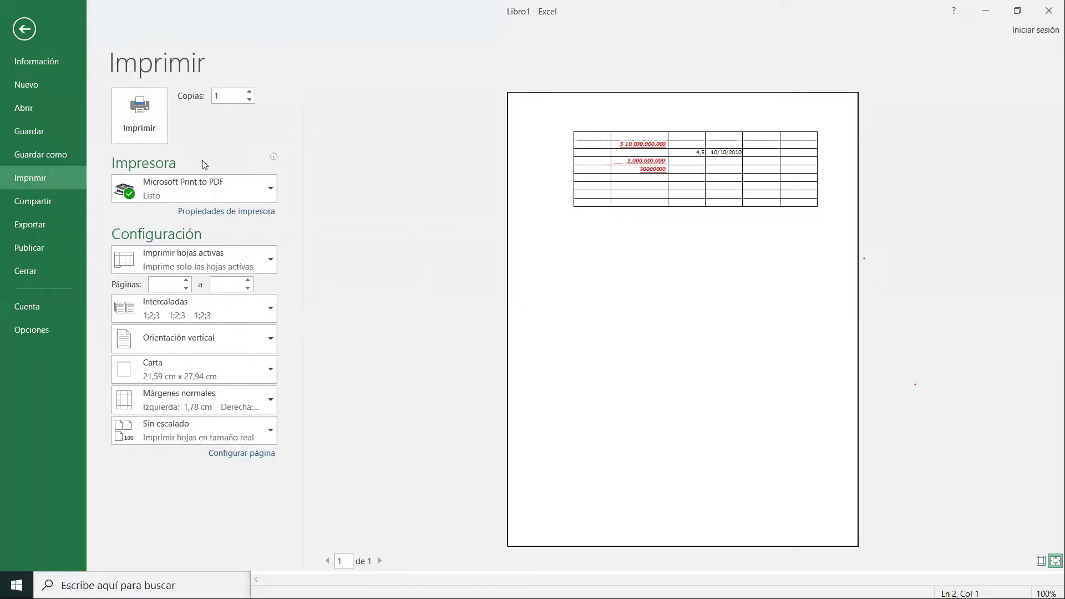
{"action": "key", "text": "Escape"}
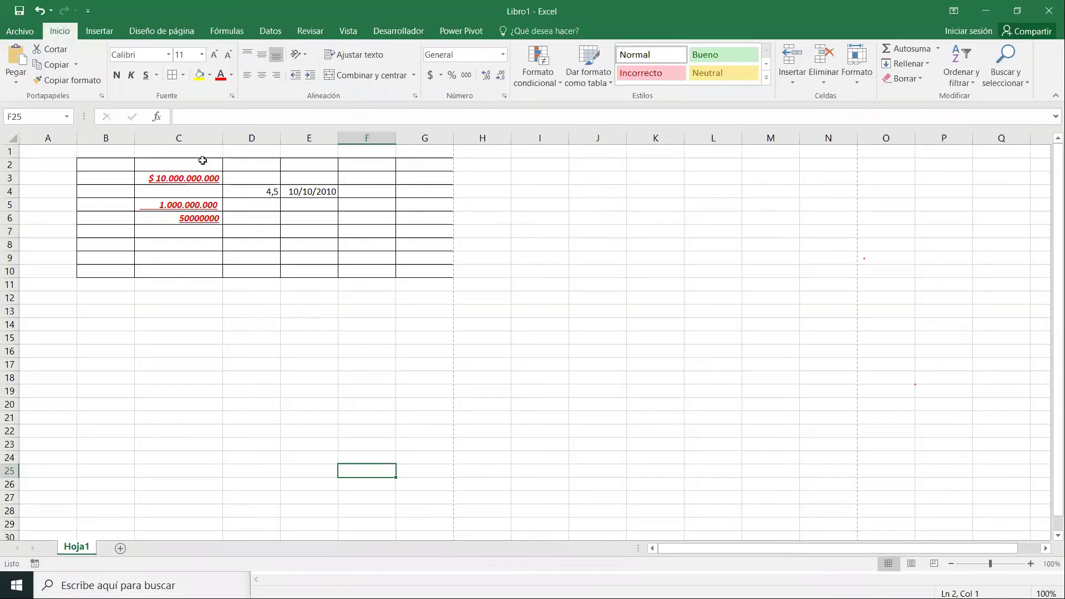
{"action": "left_click", "coordinate": [185, 76]}
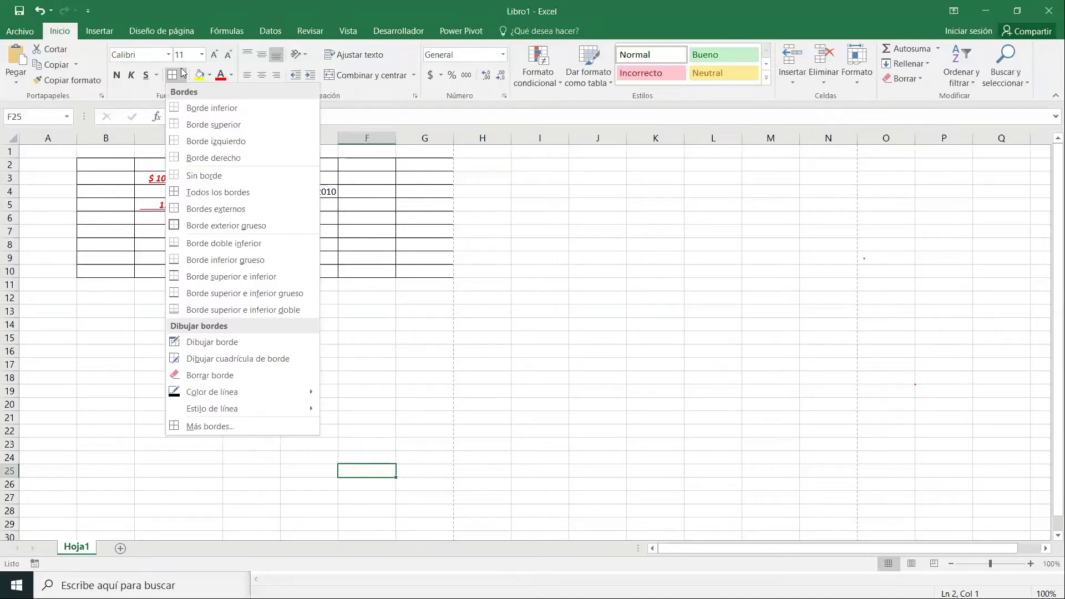
{"action": "left_click", "coordinate": [478, 229]}
{"action": "left_click", "coordinate": [352, 209]}
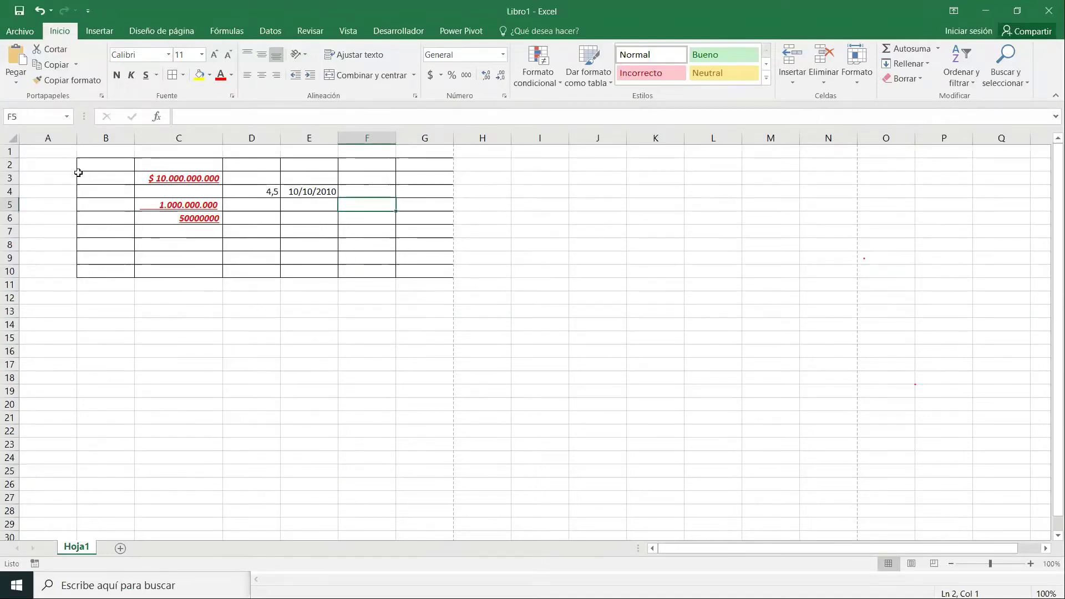
Step: Fill the range B2:B10 with light blue
{"action": "left_click", "coordinate": [94, 162]}
{"action": "left_click_drag", "start_coordinate": [94, 162], "coordinate": [217, 219]}
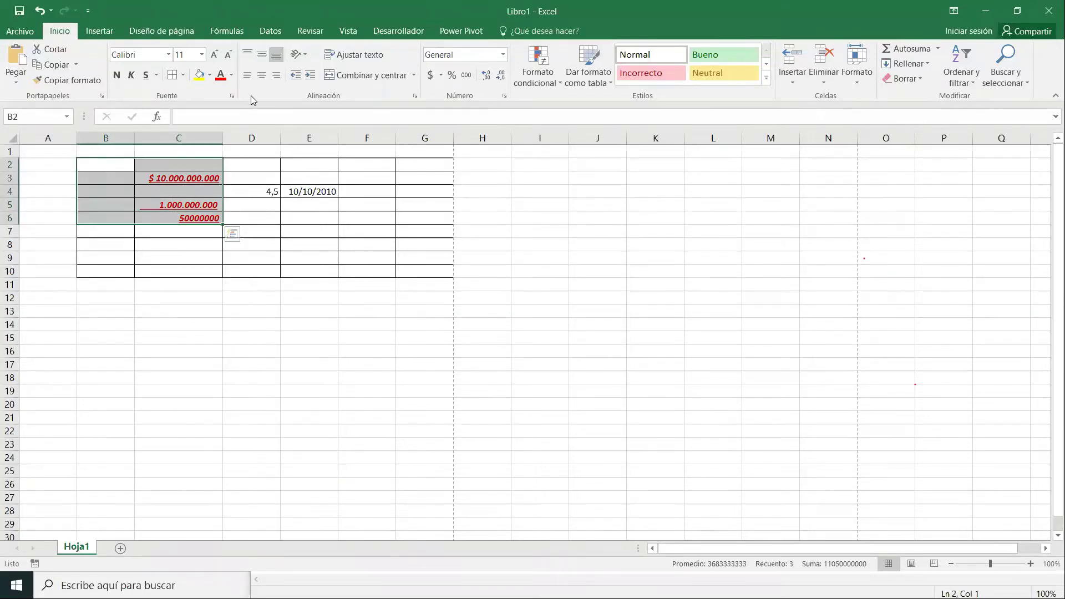
{"action": "left_click", "coordinate": [148, 174]}
{"action": "left_click_drag", "start_coordinate": [111, 165], "coordinate": [119, 271]}
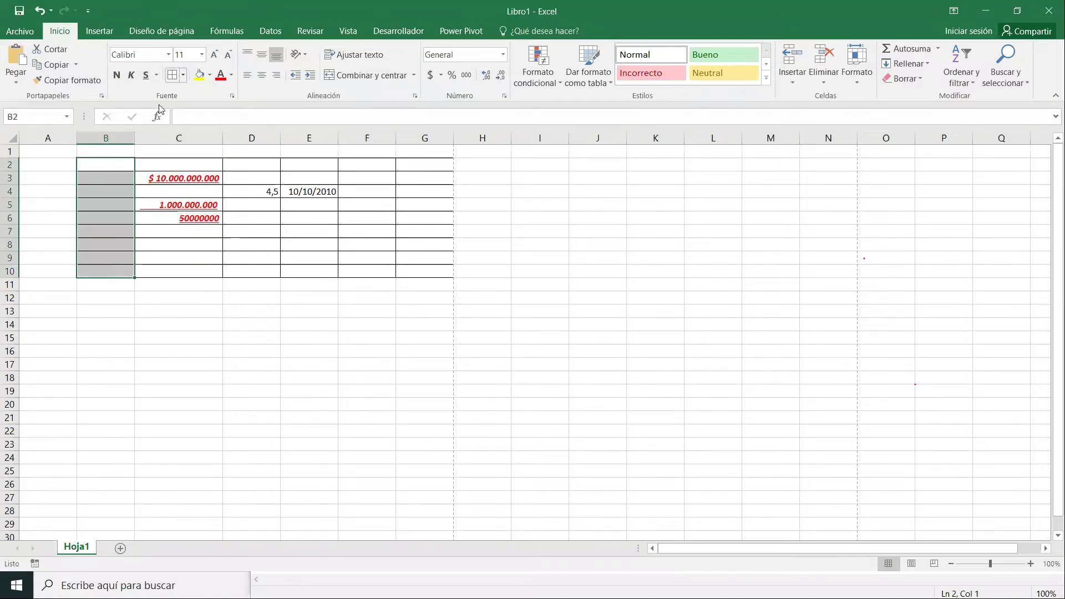
{"action": "left_click", "coordinate": [210, 78]}
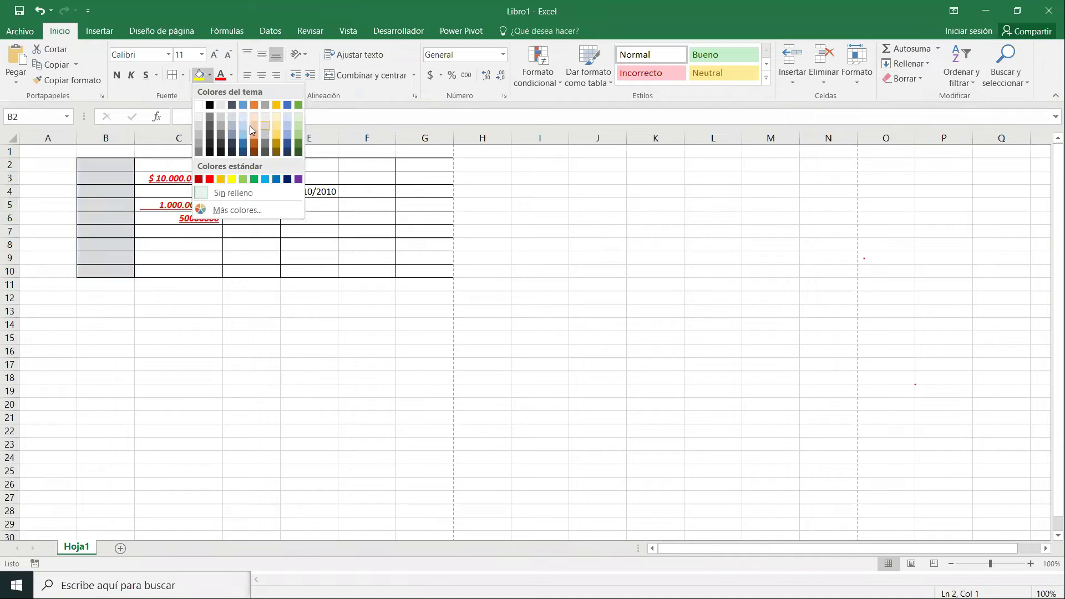
Step: Switch to the browser, view the list of formatting tools in the Formato de Celda image, and return to the workbook
{"action": "key", "text": "alt+Tab"}
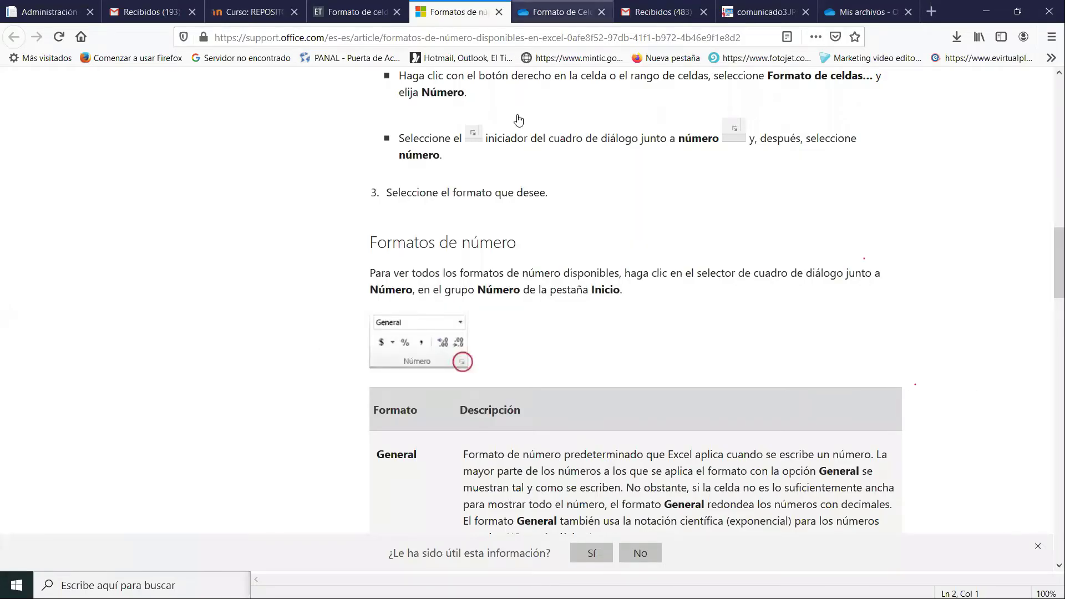
{"action": "left_click", "coordinate": [535, 13]}
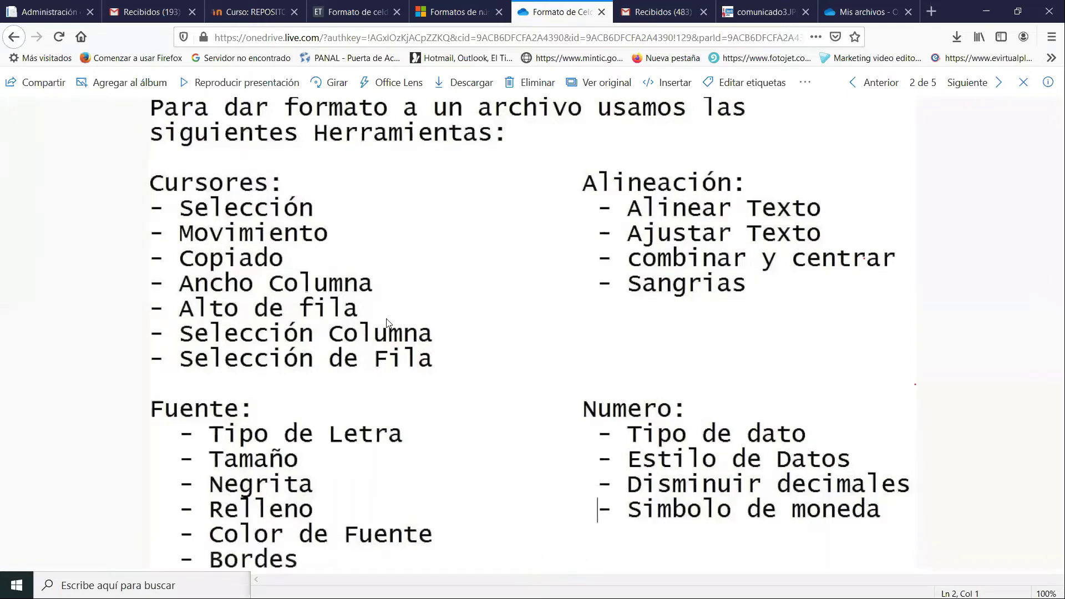
{"action": "key", "text": "alt+Tab"}
Step: Enter the header Nª in B2, with the numbers 1 and 2 in B3 and B4
{"action": "left_click", "coordinate": [84, 162]}
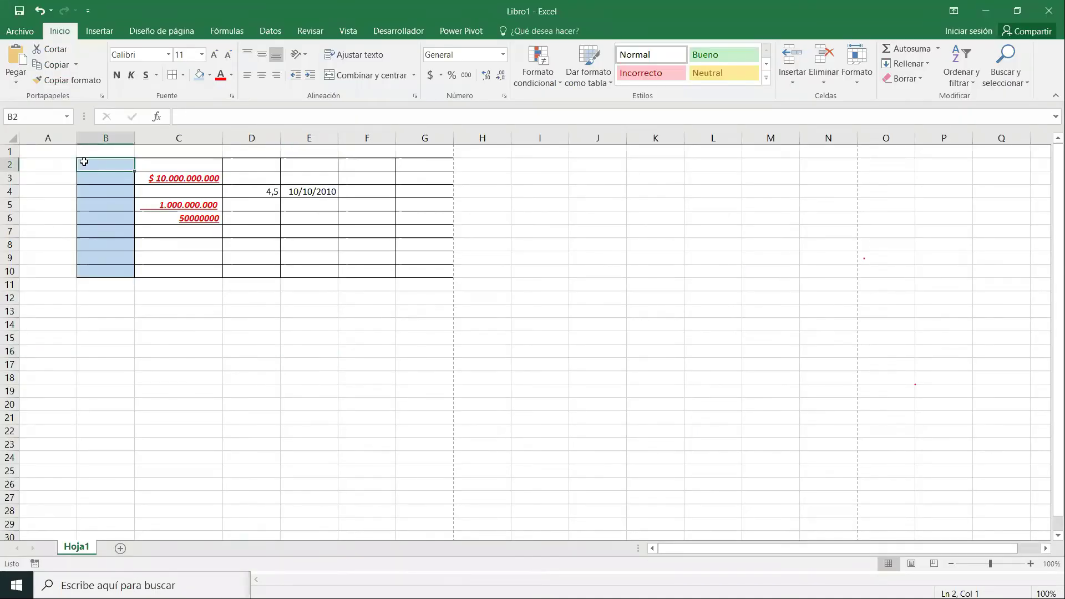
{"action": "type", "text": "N"}
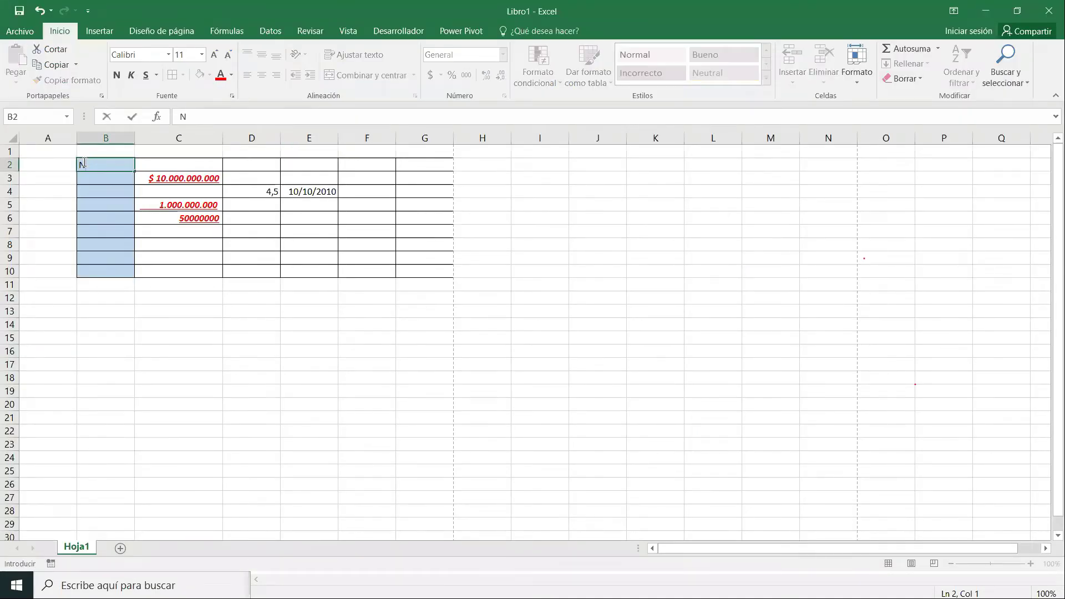
{"action": "type", "text": "ª"}
{"action": "key", "text": "Return"}
{"action": "type", "text": "1"}
{"action": "key", "text": "Return"}
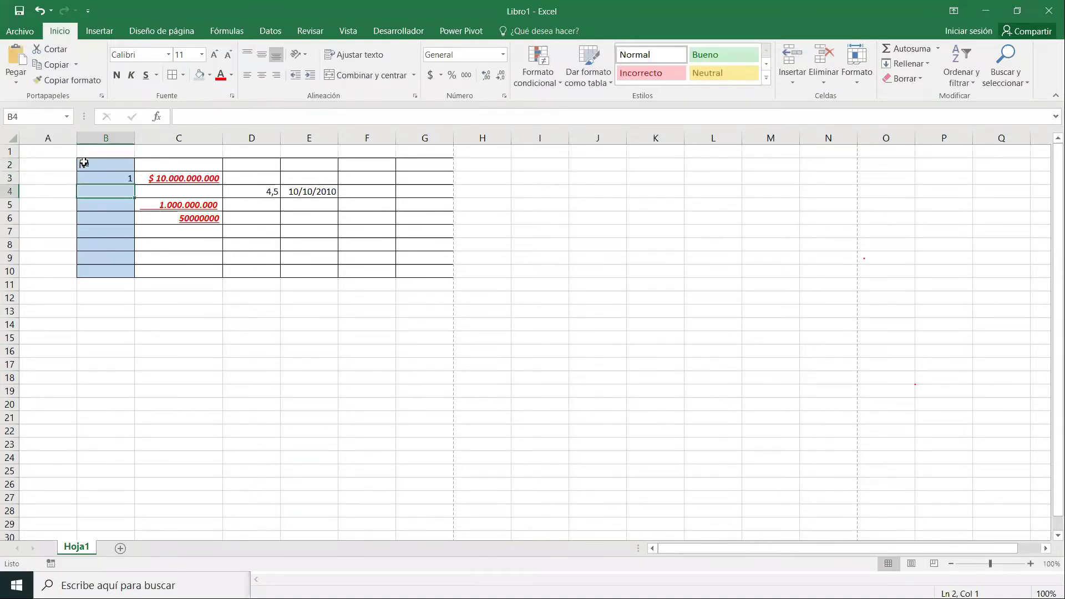
{"action": "type", "text": "2"}
{"action": "key", "text": "Return"}
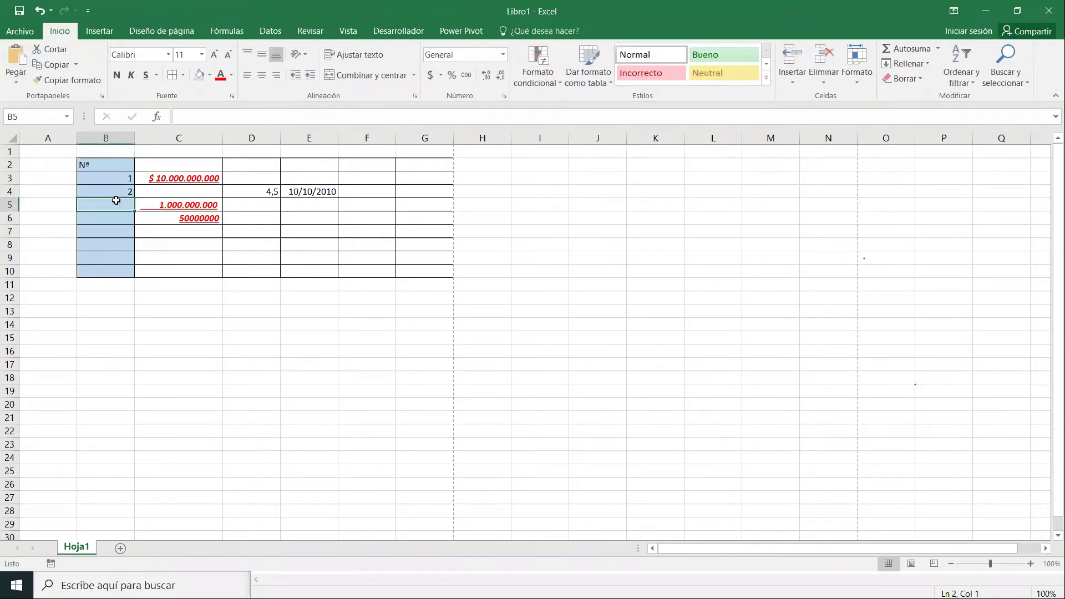
Step: Extend the number series from B3:B4 down to B10 and autofit the width of column B
{"action": "left_click_drag", "start_coordinate": [122, 180], "coordinate": [139, 274]}
{"action": "left_click", "coordinate": [174, 260]}
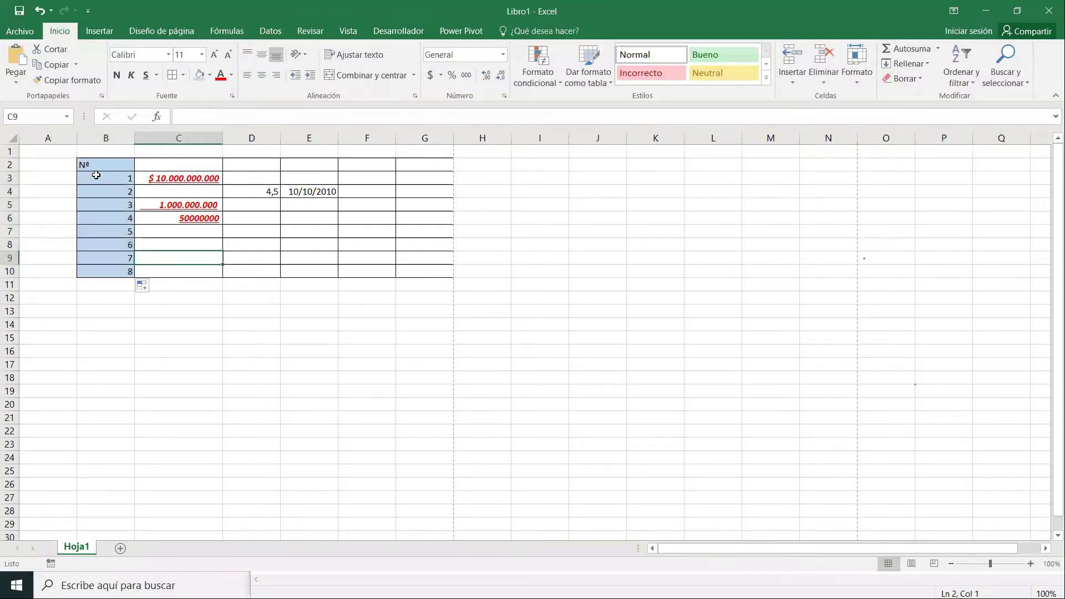
{"action": "double_click", "coordinate": [136, 142]}
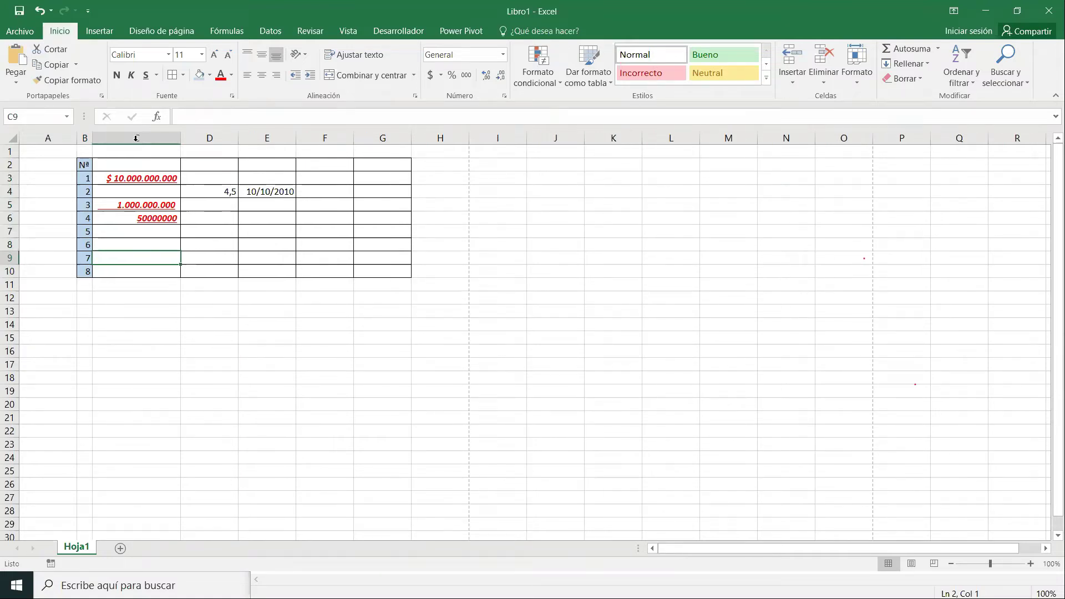
Step: Enter the header Nombre in C2 and center it horizontally
{"action": "key", "text": "alt+Tab"}
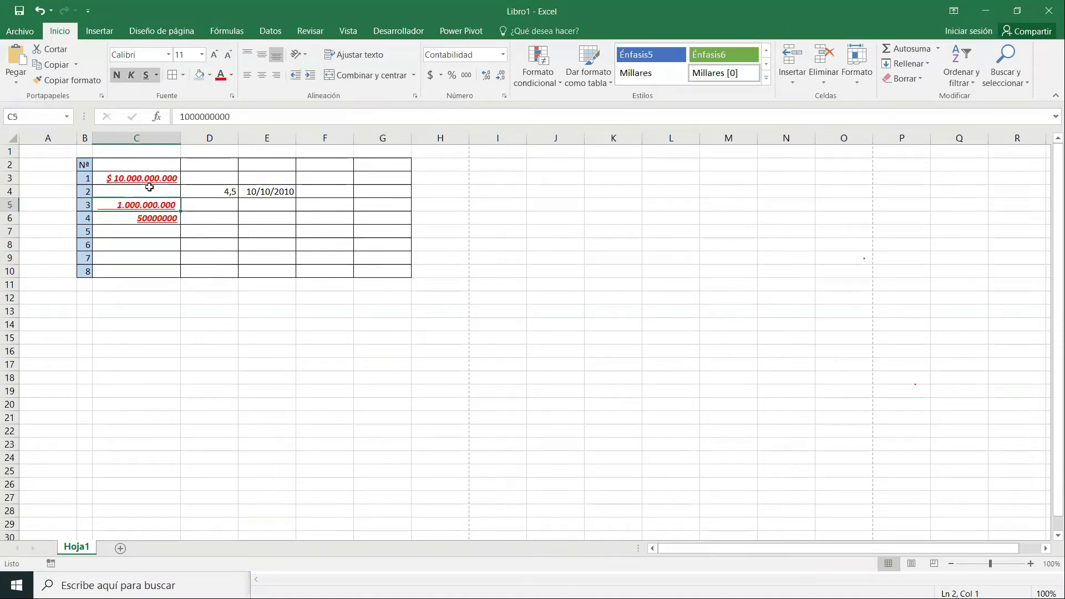
{"action": "left_click", "coordinate": [149, 165]}
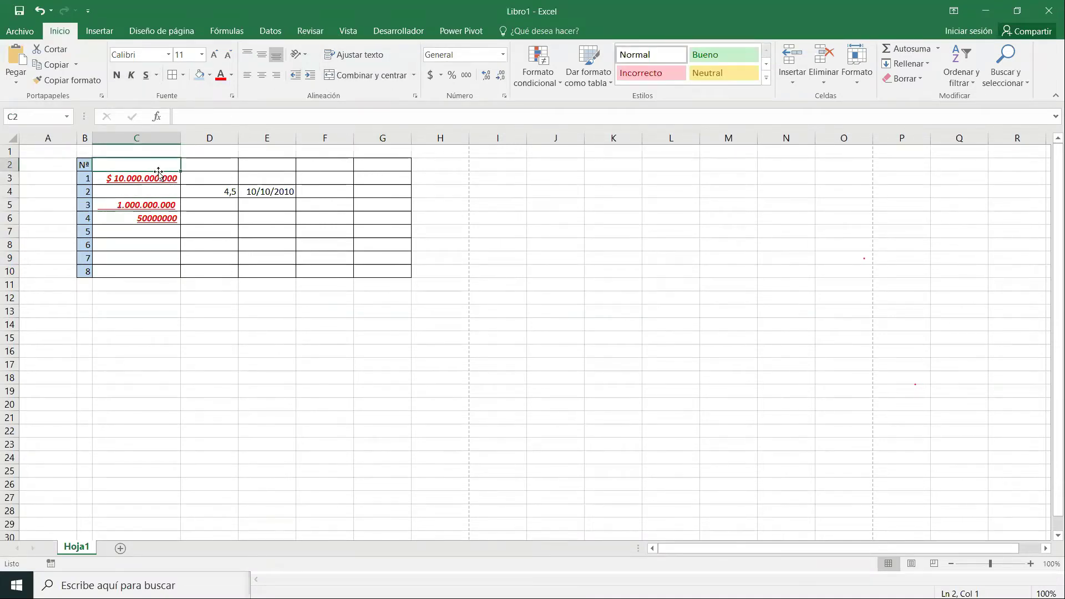
{"action": "type", "text": "Nombre"}
{"action": "key", "text": "Return"}
{"action": "left_click", "coordinate": [142, 164]}
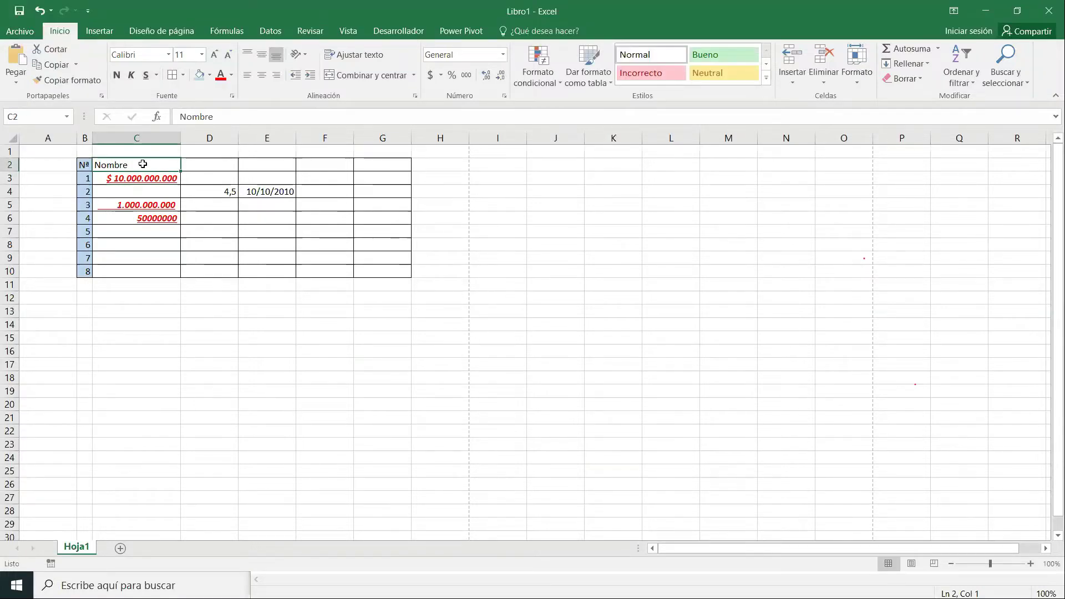
{"action": "left_click", "coordinate": [263, 78]}
Step: Increase the height of row 2 and align the Nombre header to the vertical middle of its cell
{"action": "left_click_drag", "start_coordinate": [17, 172], "coordinate": [17, 189]}
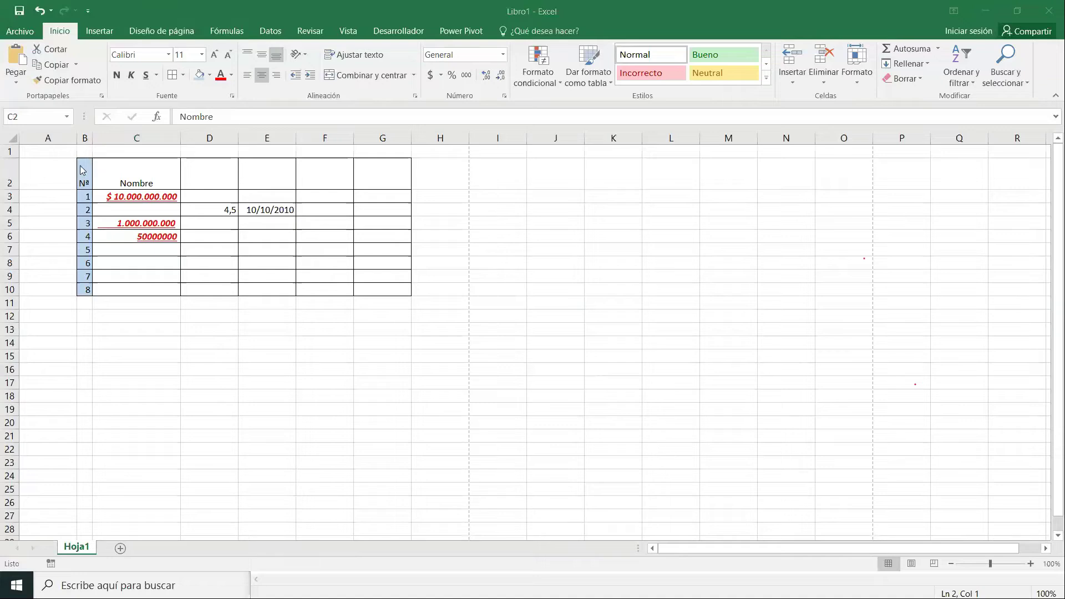
{"action": "left_click", "coordinate": [142, 175]}
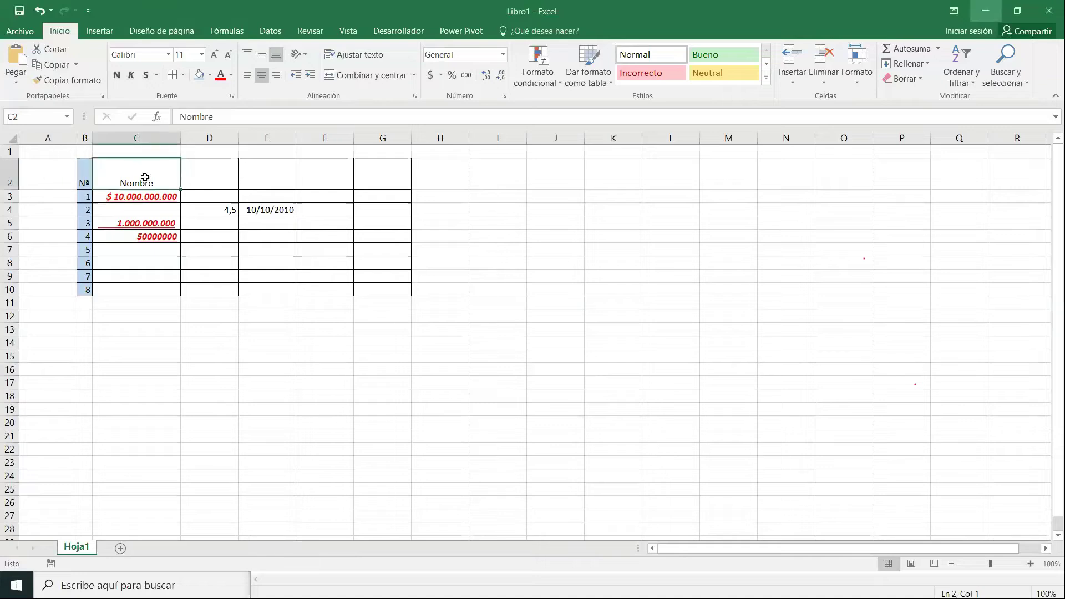
{"action": "left_click", "coordinate": [263, 56]}
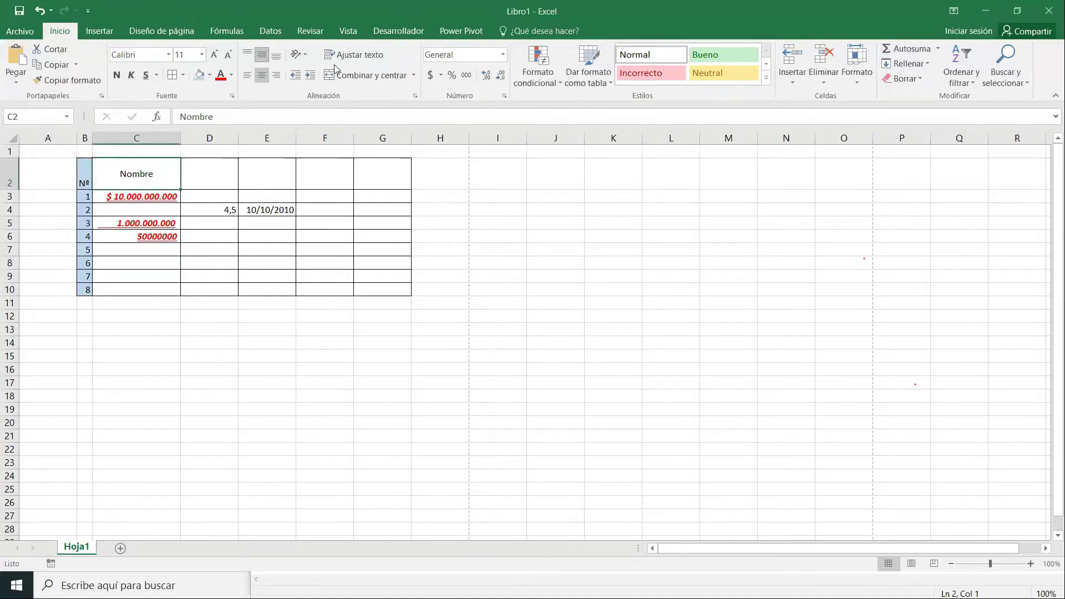
Step: Enter the heading TITULO in B1 above the table
{"action": "left_click", "coordinate": [84, 153]}
{"action": "type", "text": "TITULO"}
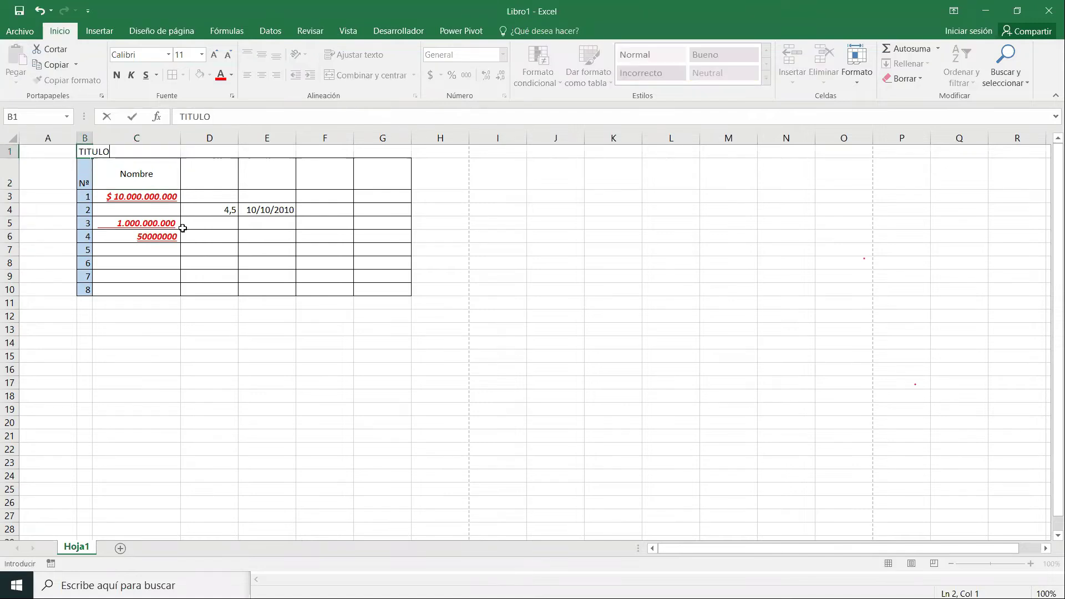
{"action": "key", "text": "Return"}
{"action": "left_click", "coordinate": [160, 200]}
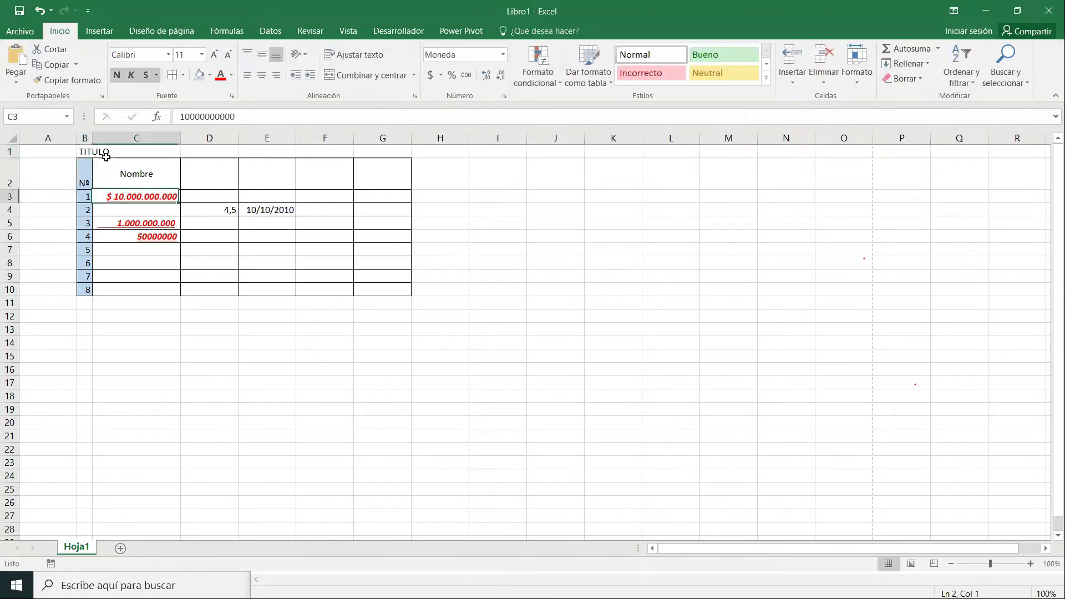
Step: Merge and center the TITULO heading across B1:G1 and make row 1 taller
{"action": "left_click_drag", "start_coordinate": [87, 152], "coordinate": [382, 147]}
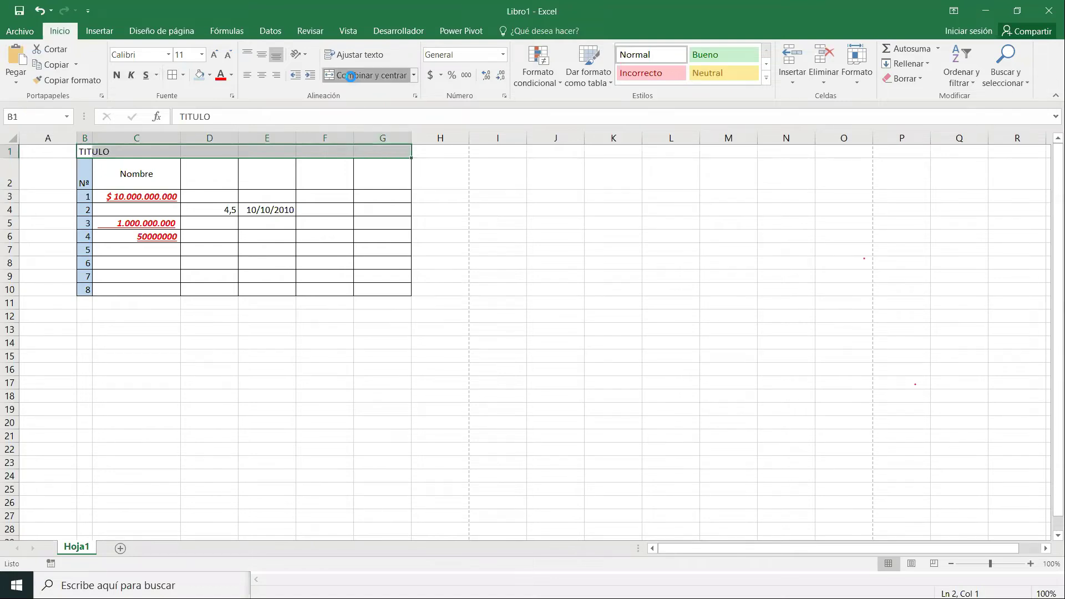
{"action": "left_click", "coordinate": [356, 76]}
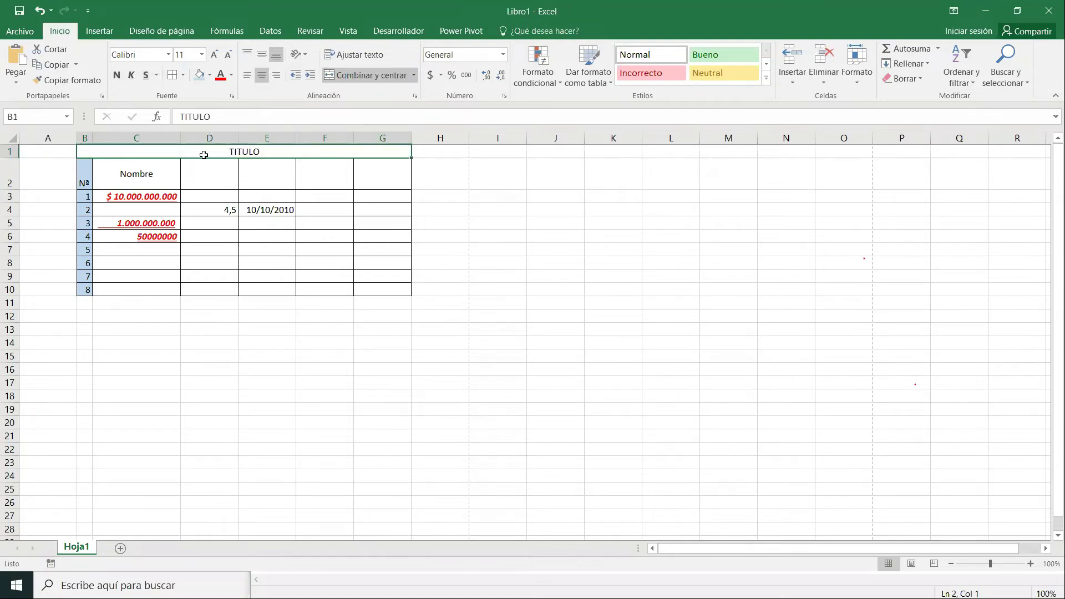
{"action": "left_click_drag", "start_coordinate": [11, 158], "coordinate": [13, 167]}
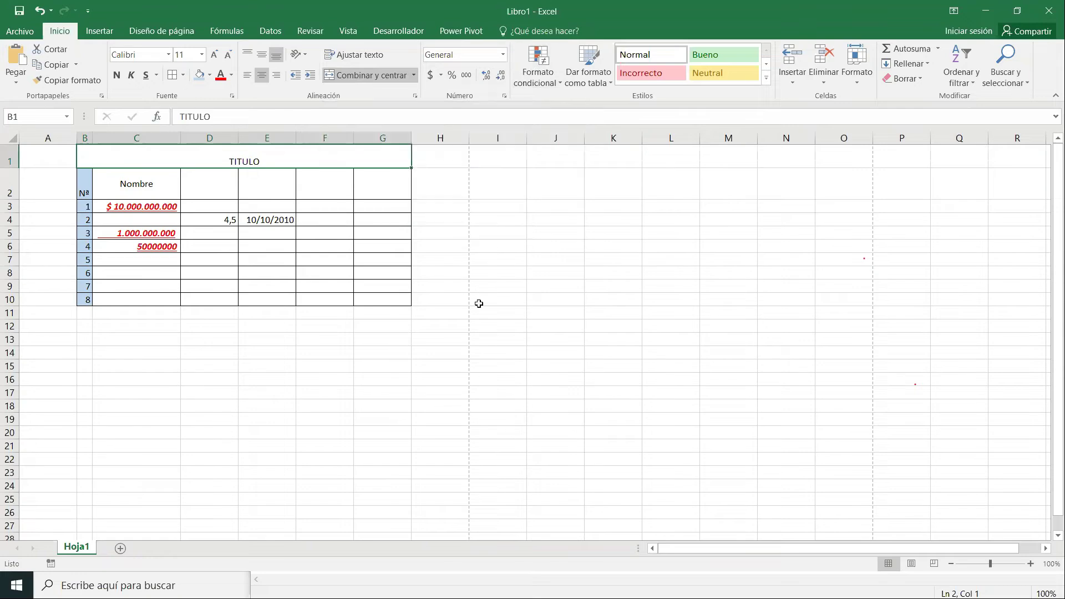
Step: Switch to the browser and look through the sample Excel formats and the list of formatting tools in the OneDrive images
{"action": "left_click", "coordinate": [986, 11]}
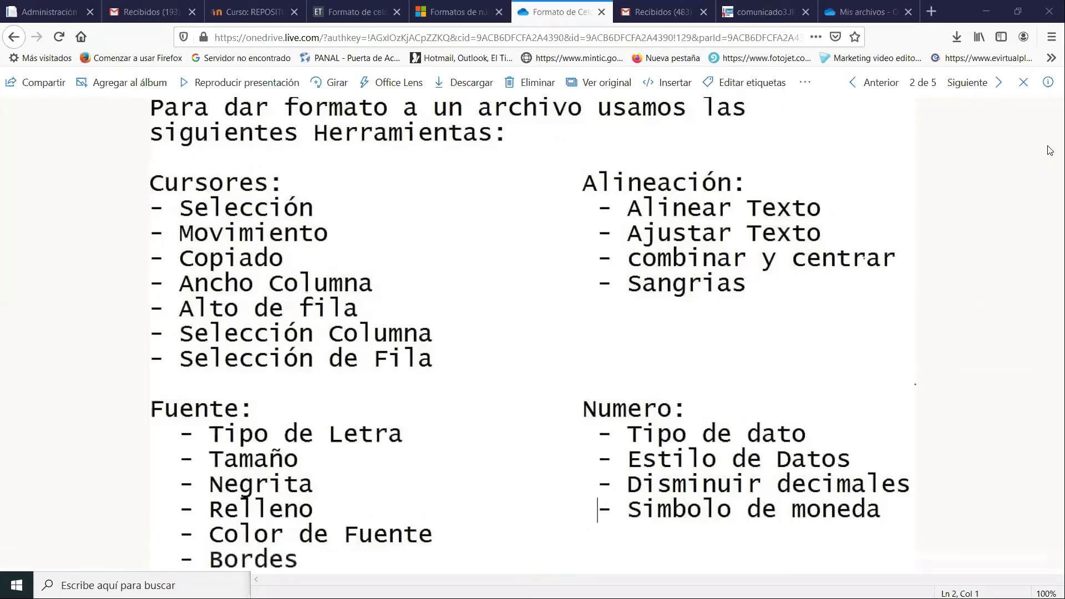
{"action": "left_click", "coordinate": [863, 11]}
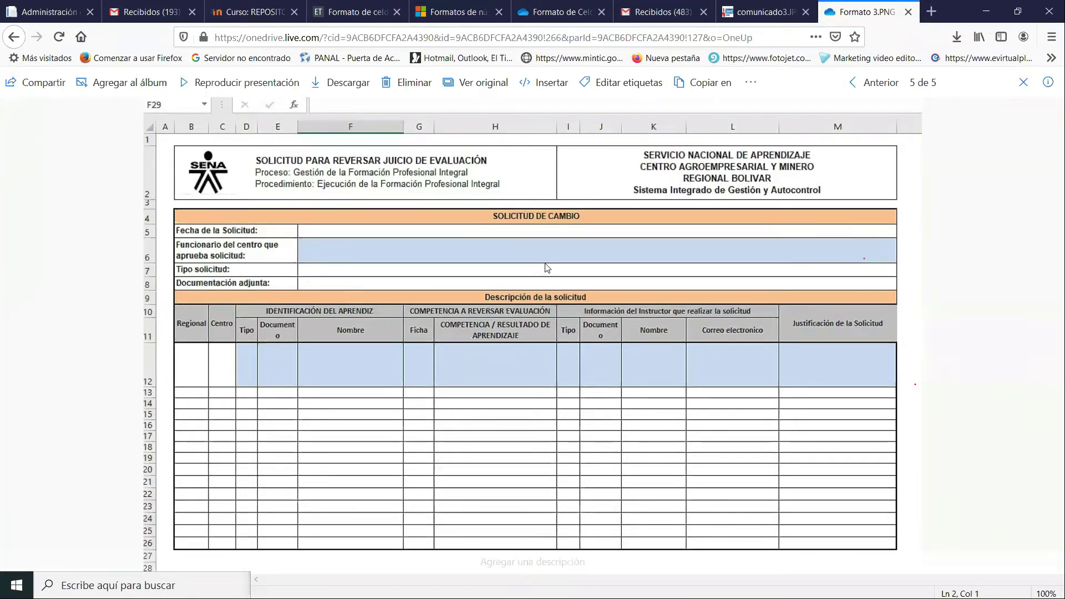
{"action": "key", "text": "Left"}
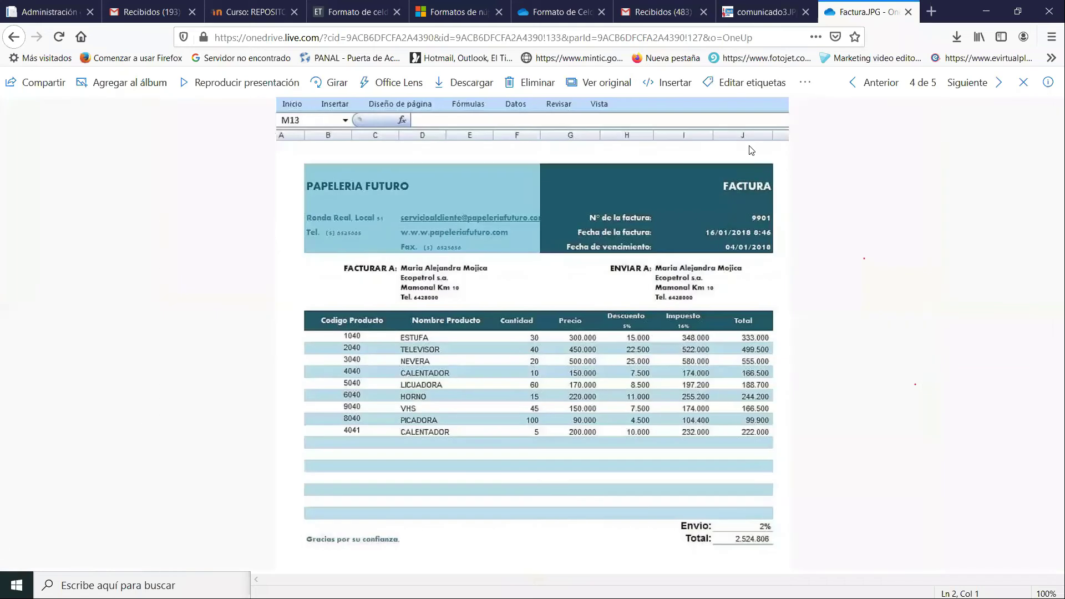
{"action": "key", "text": "Left"}
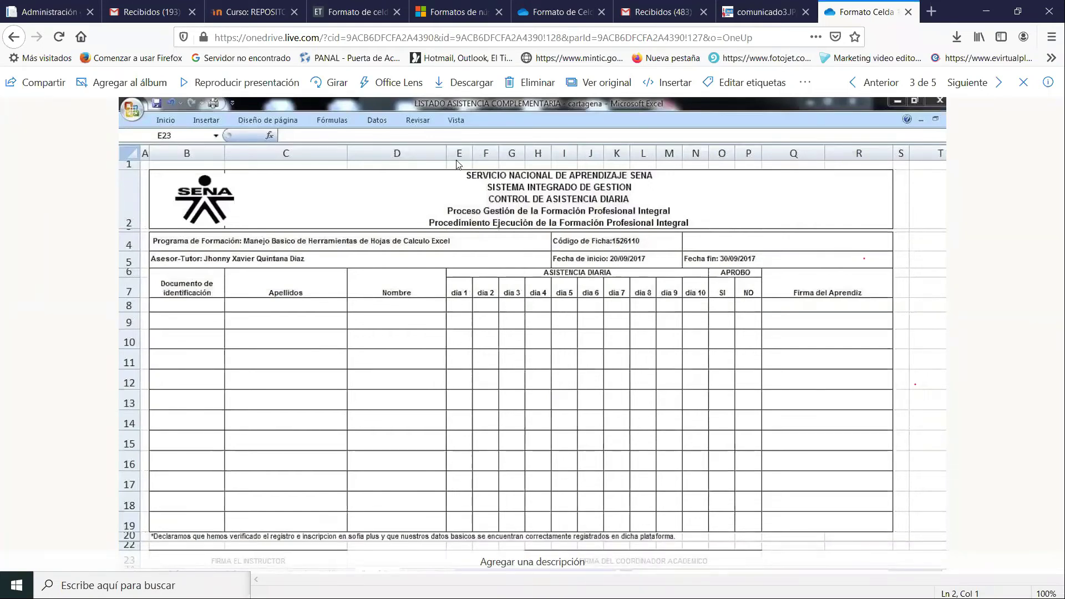
{"action": "key", "text": "Left"}
{"action": "key", "text": "Left"}
{"action": "key", "text": "Right"}
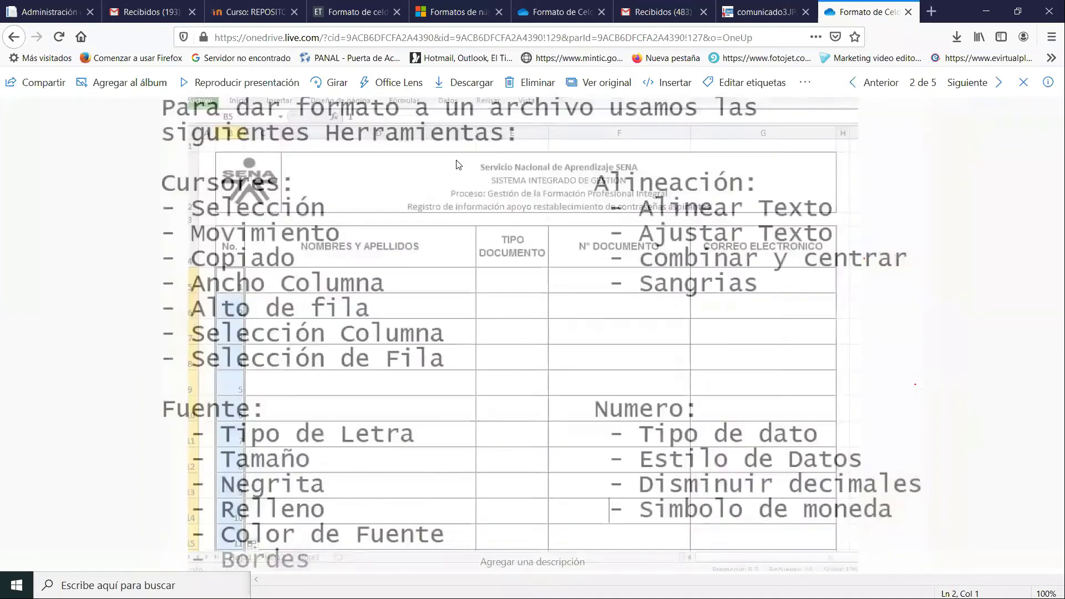
{"action": "key", "text": "Left"}
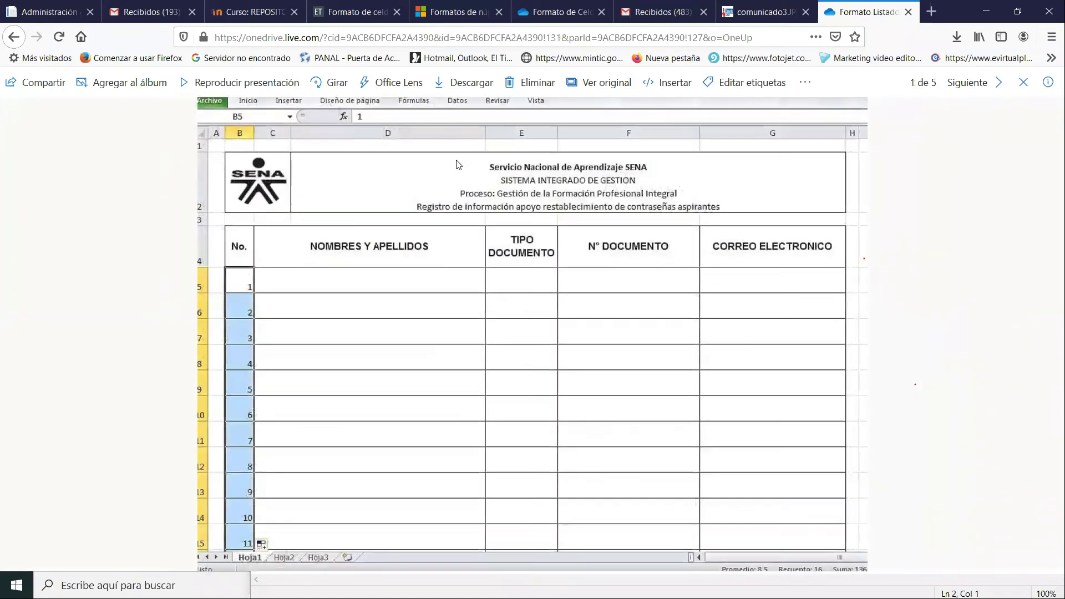
Step: Open Actividad 1 - Excel Semana 3 from the course page and examine the exercise table enlarged to 130%
{"action": "left_click", "coordinate": [217, 15]}
{"action": "scroll", "coordinate": [255, 446], "scroll_direction": "down", "scroll_amount": 1}
{"action": "scroll", "coordinate": [255, 447], "scroll_direction": "down", "scroll_amount": 1}
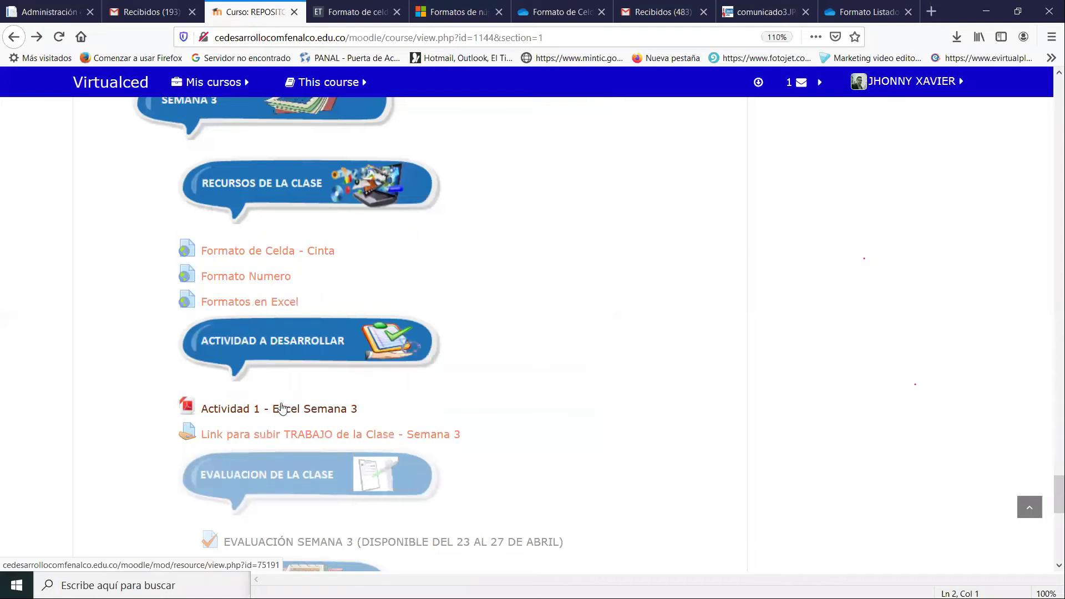
{"action": "middle_click", "coordinate": [282, 409]}
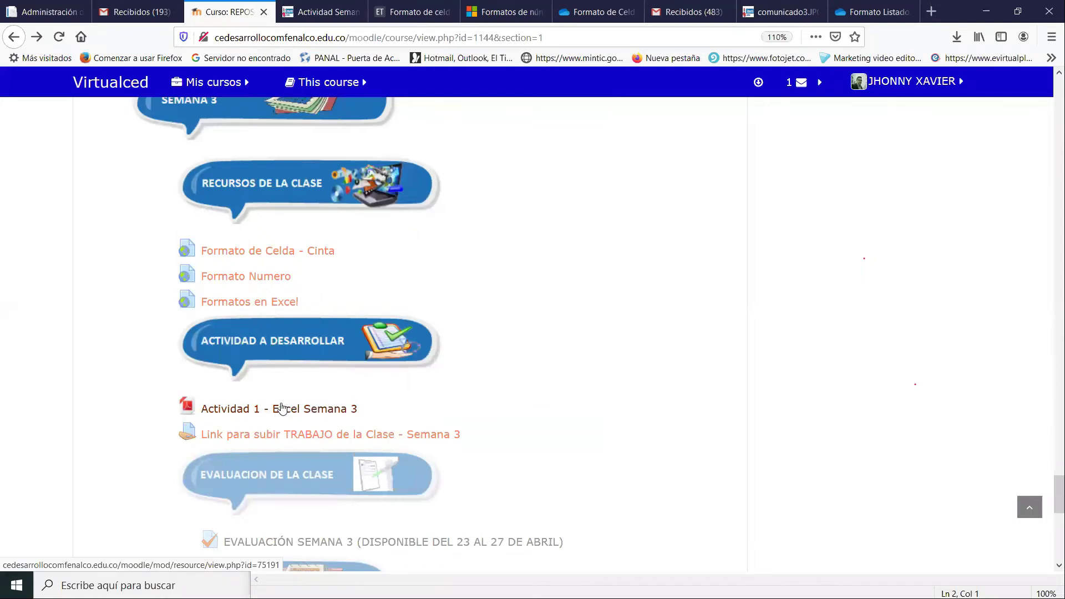
{"action": "left_click", "coordinate": [322, 11]}
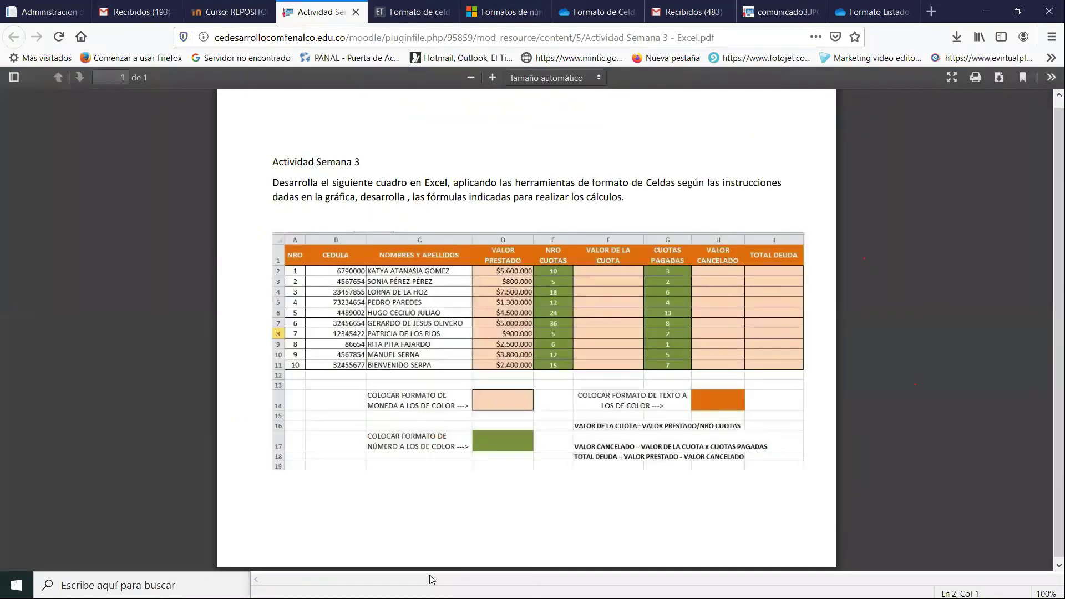
{"action": "key", "text": "ctrl+plus"}
{"action": "key", "text": "ctrl+plus"}
{"action": "key", "text": "ctrl+plus"}
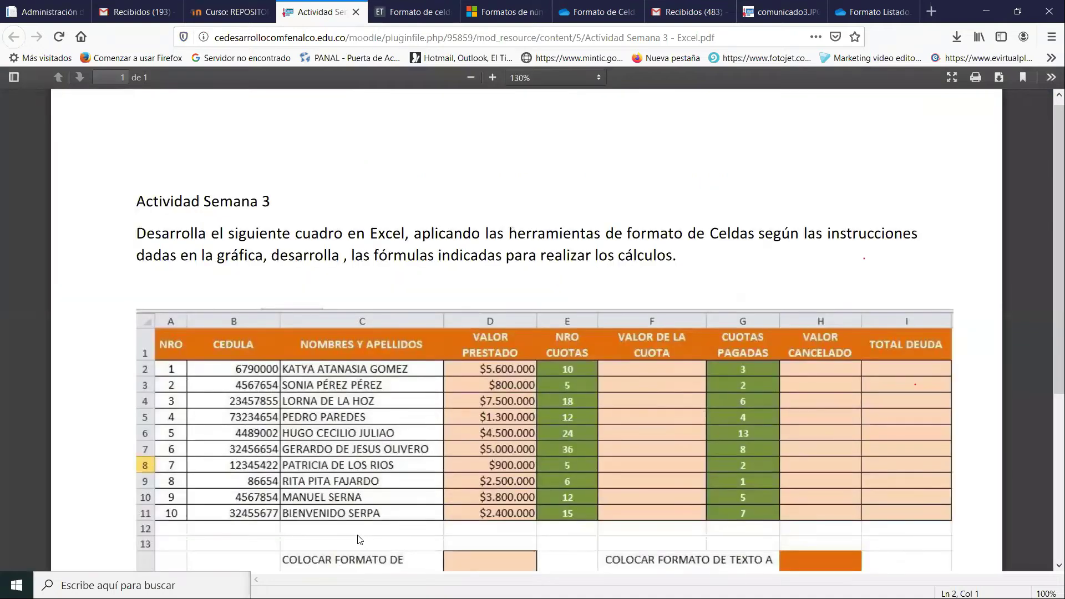
{"action": "scroll", "coordinate": [511, 291], "scroll_direction": "down", "scroll_amount": 2}
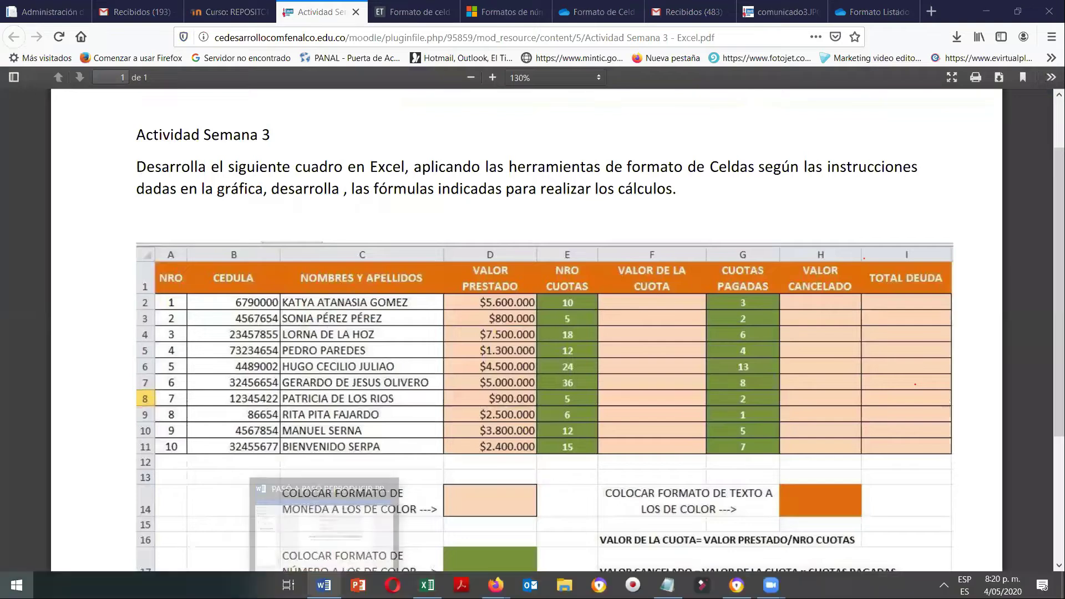
Step: Switch back to Excel and create a new blank workbook
{"action": "key", "text": "super"}
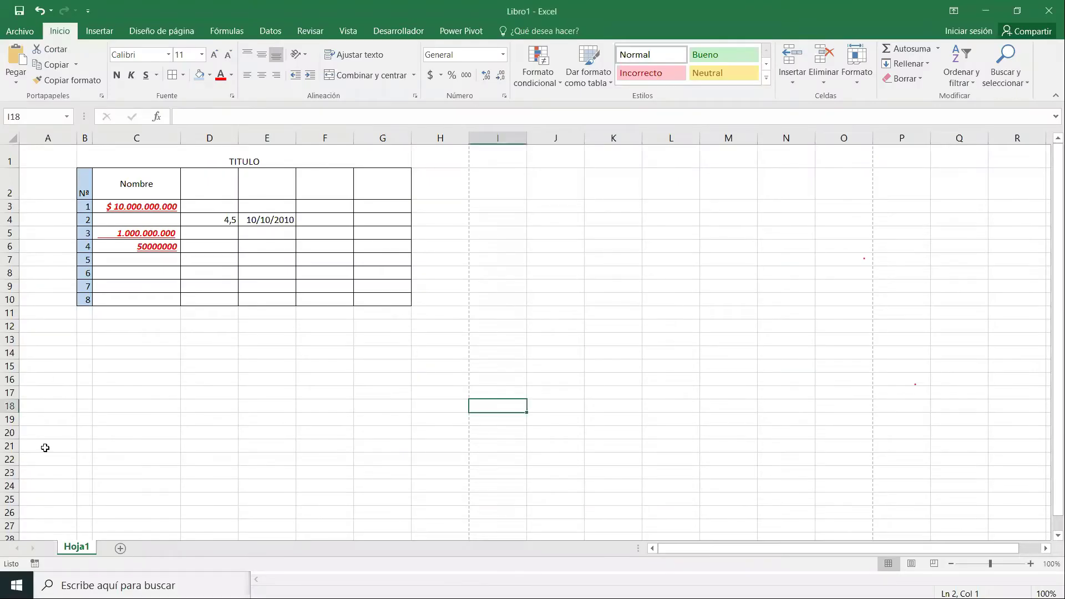
{"action": "left_click", "coordinate": [16, 28]}
{"action": "left_click", "coordinate": [37, 85]}
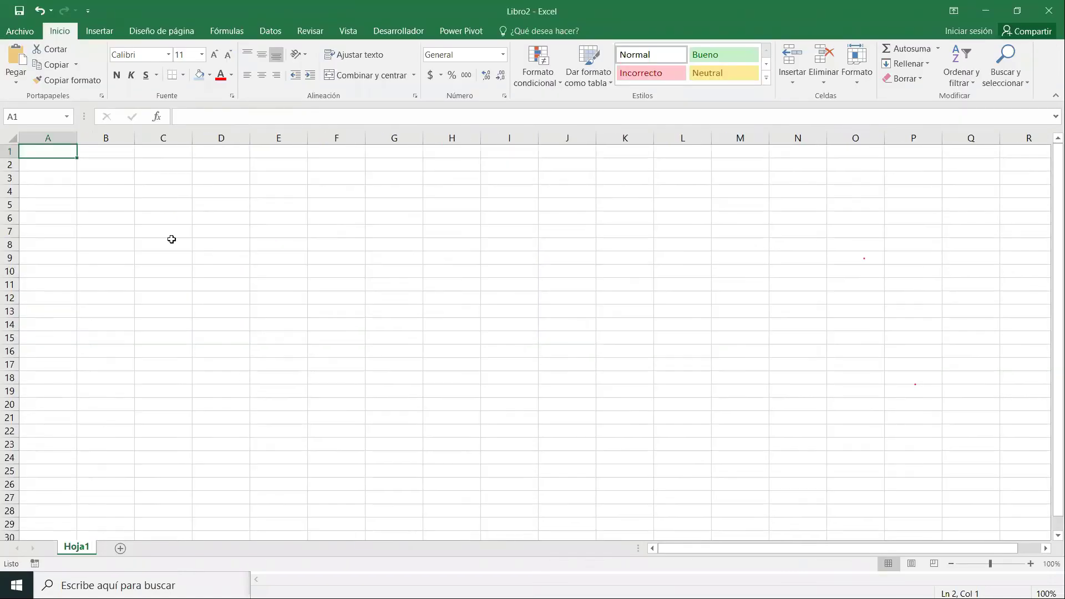
Step: Enter the headings Nº, CEDULA, NOMBRE Y APELLIDO and VALOR PRESTADO in B2:E2, following the exercise table in the browser
{"action": "left_click", "coordinate": [106, 192]}
{"action": "left_click", "coordinate": [90, 172]}
{"action": "left_click", "coordinate": [90, 162]}
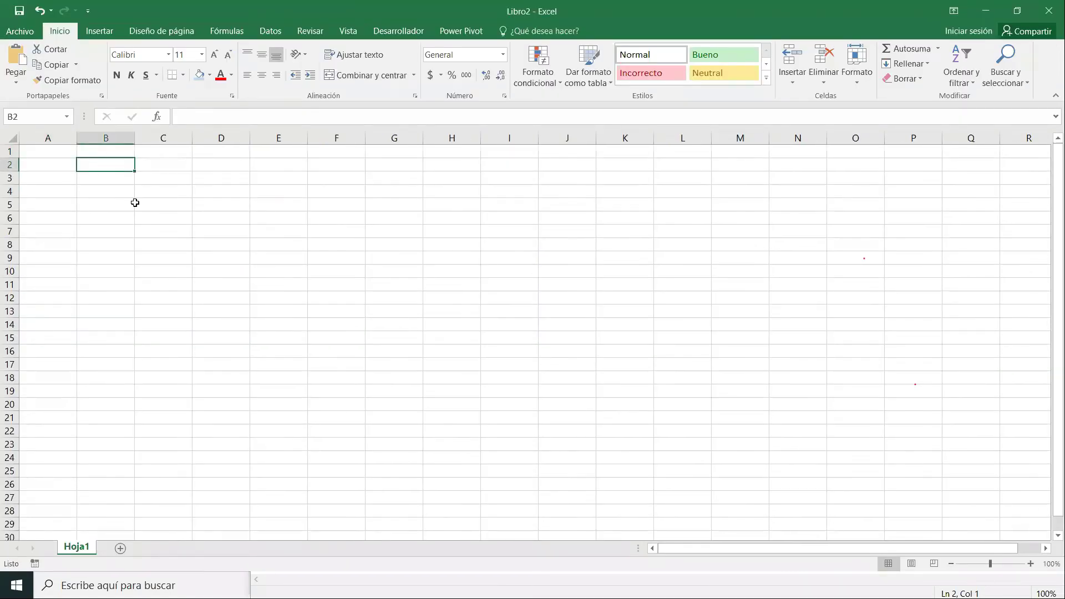
{"action": "type", "text": "N"}
{"action": "key", "text": "alt+Tab"}
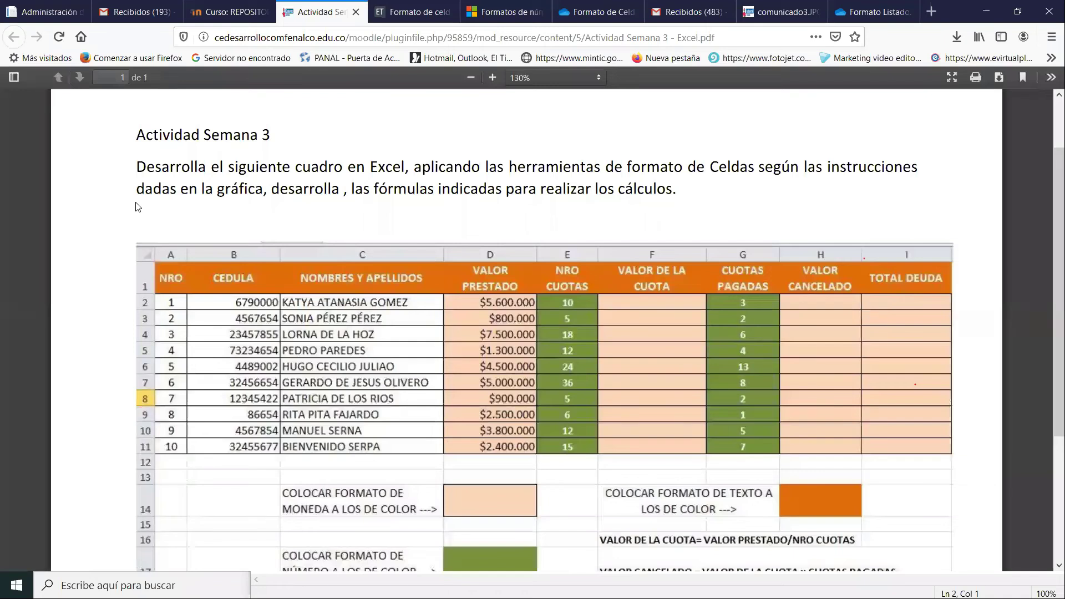
{"action": "key", "text": "alt+Tab"}
{"action": "key", "text": "Tab"}
{"action": "type", "text": "CEDU"}
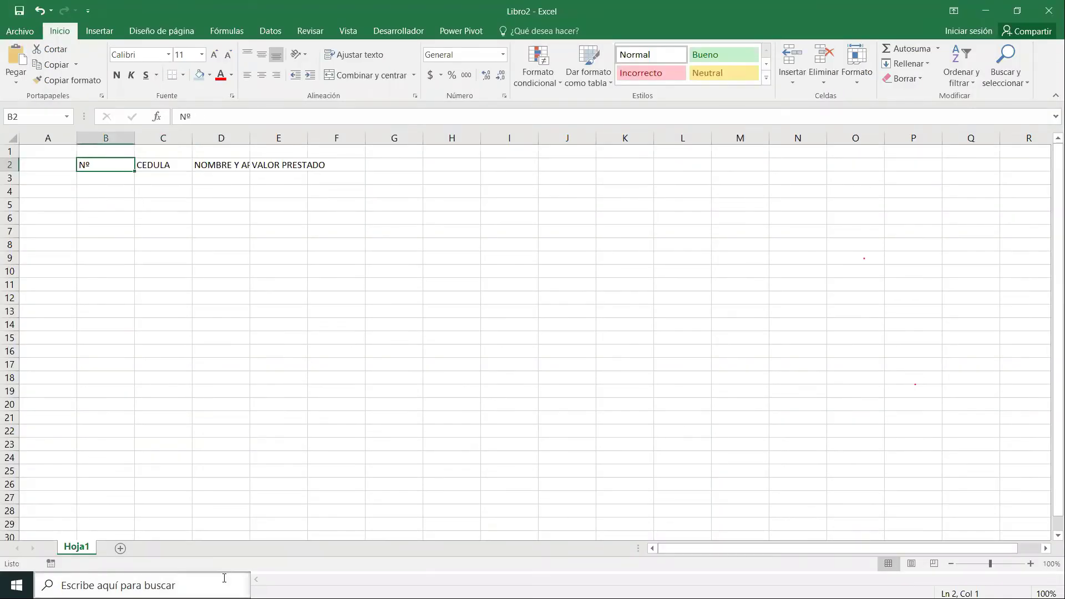
Step: Check the exercise table's header colour and fill the header range B2:H2 with light orange
{"action": "key", "text": "alt+Tab"}
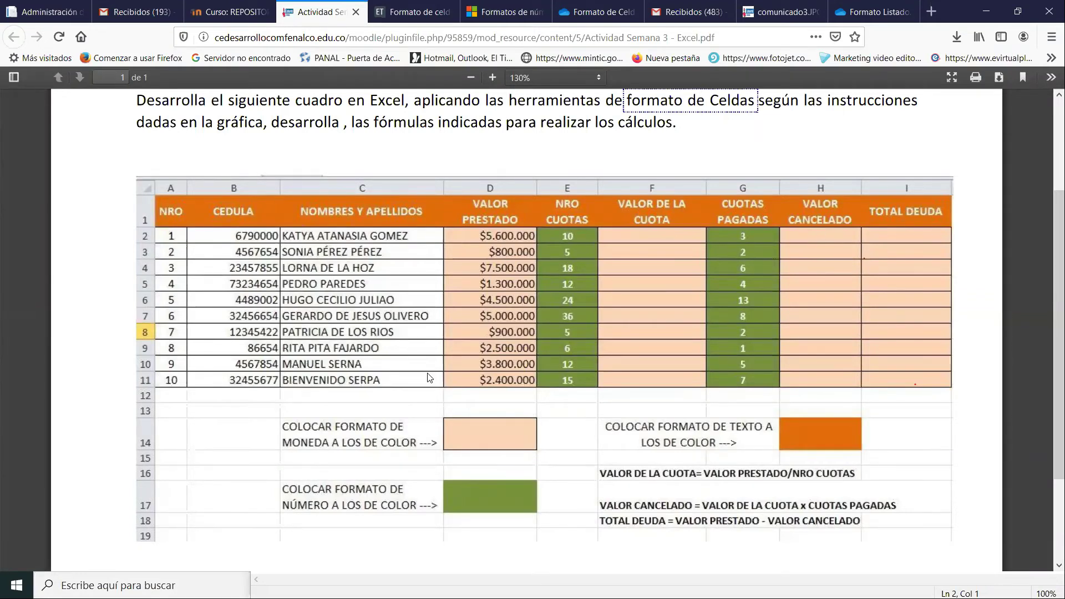
{"action": "key", "text": "alt+Tab"}
{"action": "left_click", "coordinate": [342, 273]}
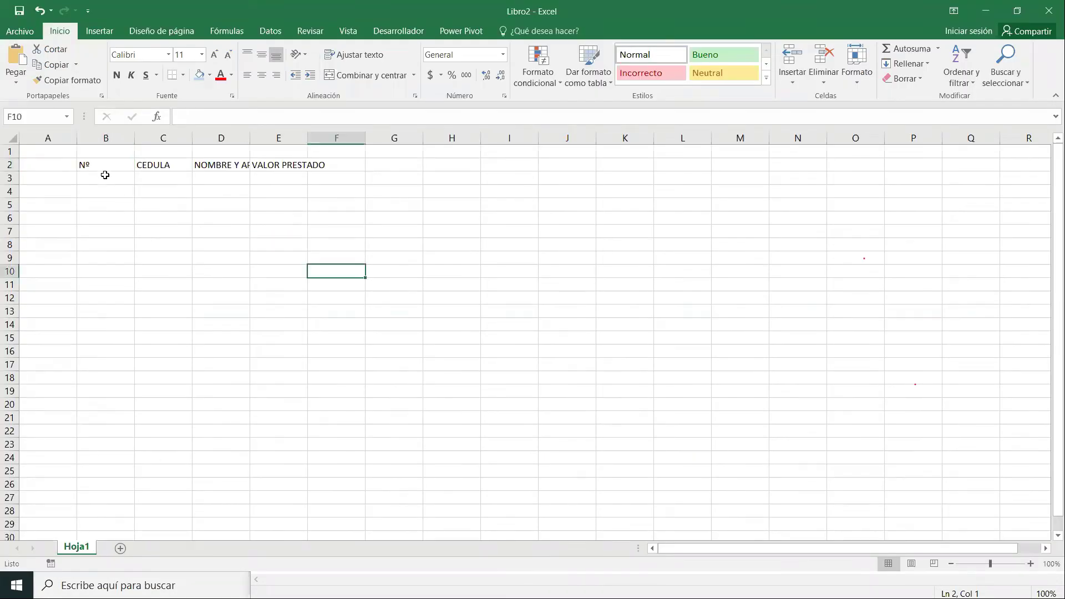
{"action": "left_click_drag", "start_coordinate": [115, 168], "coordinate": [460, 169]}
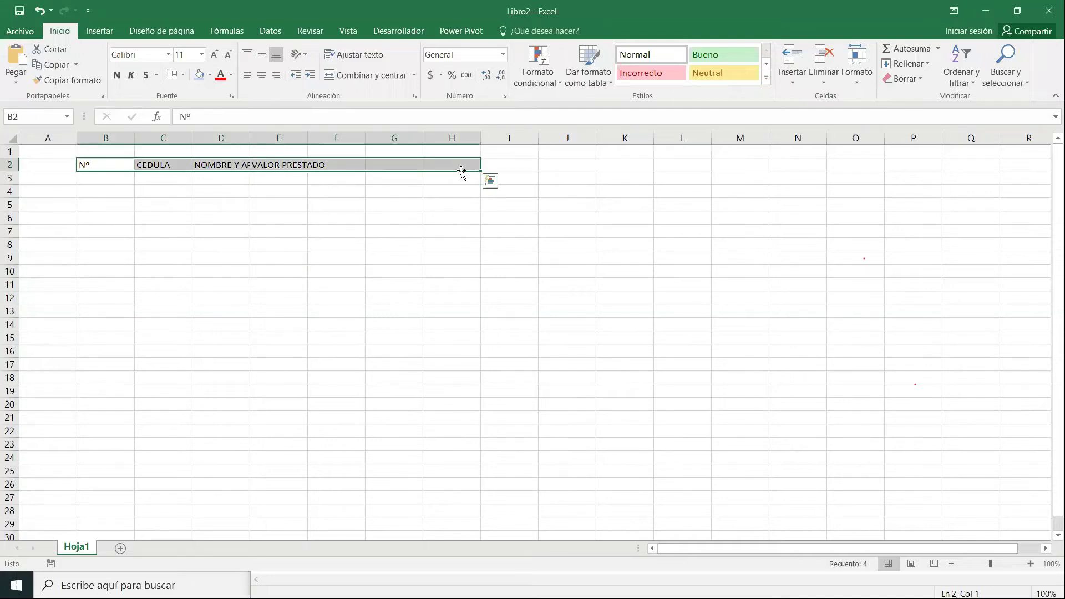
{"action": "left_click", "coordinate": [211, 75]}
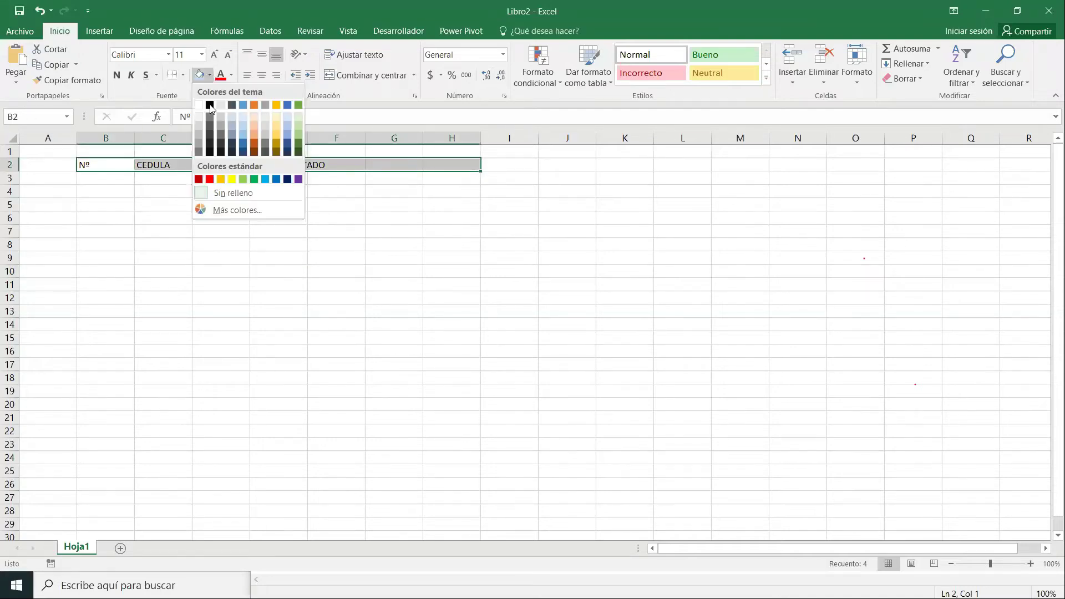
{"action": "left_click", "coordinate": [254, 139]}
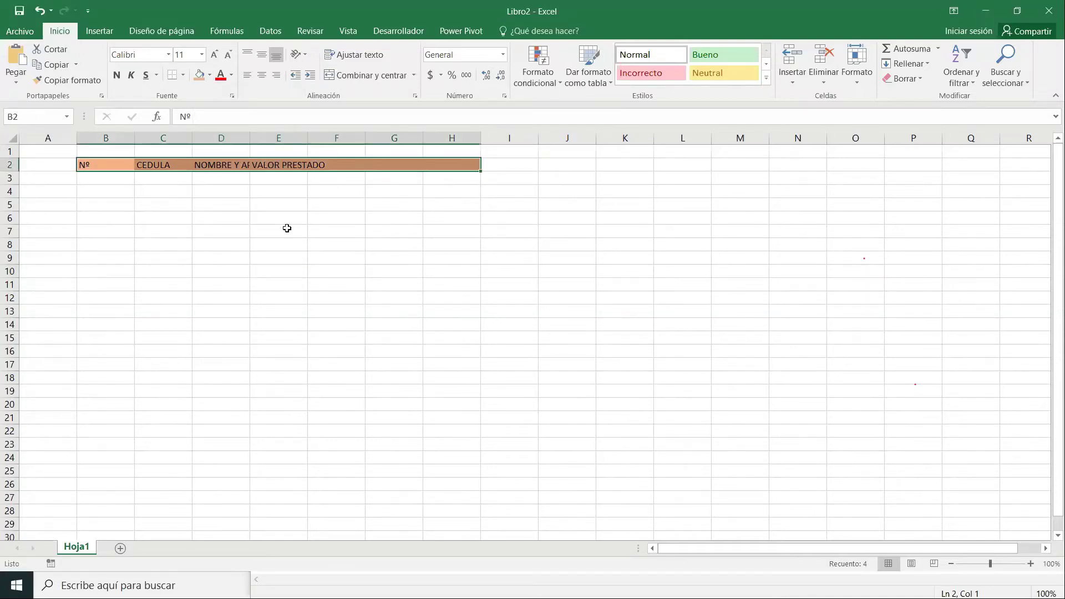
Step: Format the header text in B2:H2 as white, bold and centered, matching the exercise table
{"action": "key", "text": "alt+Tab"}
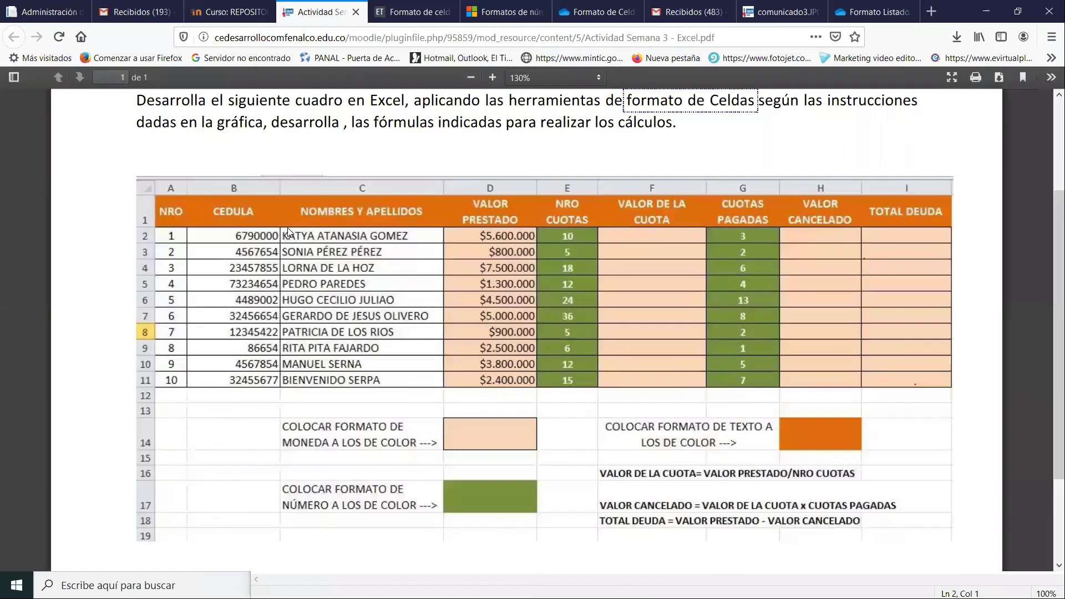
{"action": "key", "text": "alt+Tab"}
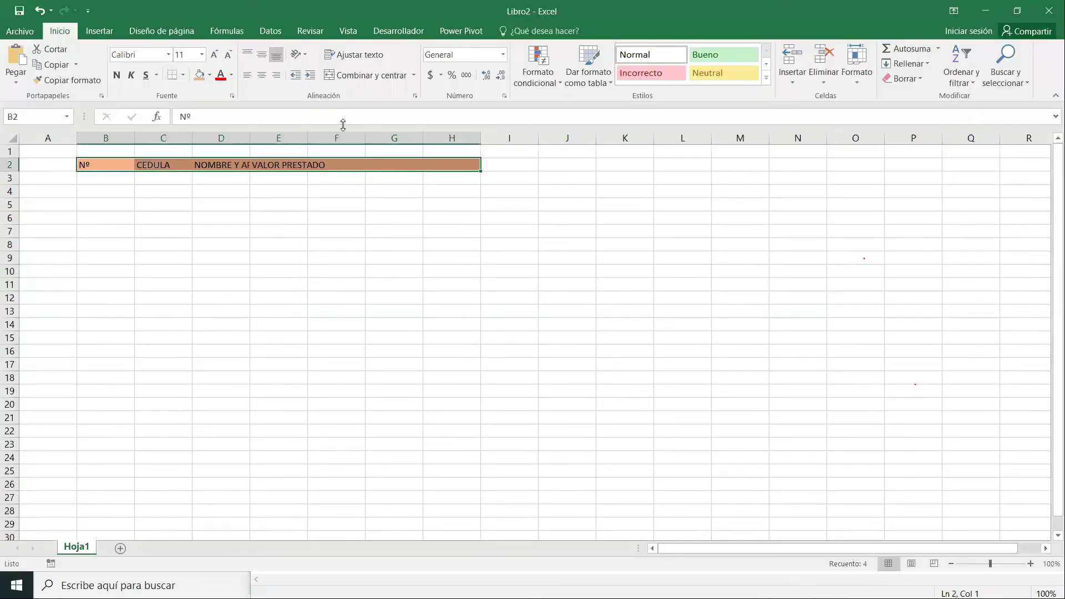
{"action": "left_click", "coordinate": [231, 75]}
{"action": "left_click", "coordinate": [224, 121]}
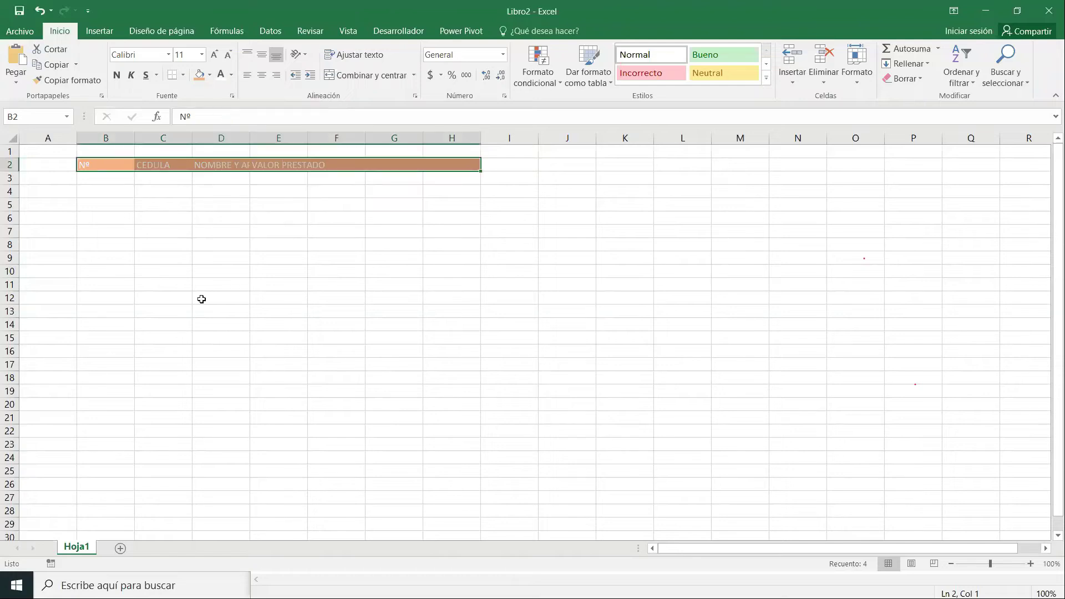
{"action": "left_click", "coordinate": [117, 75]}
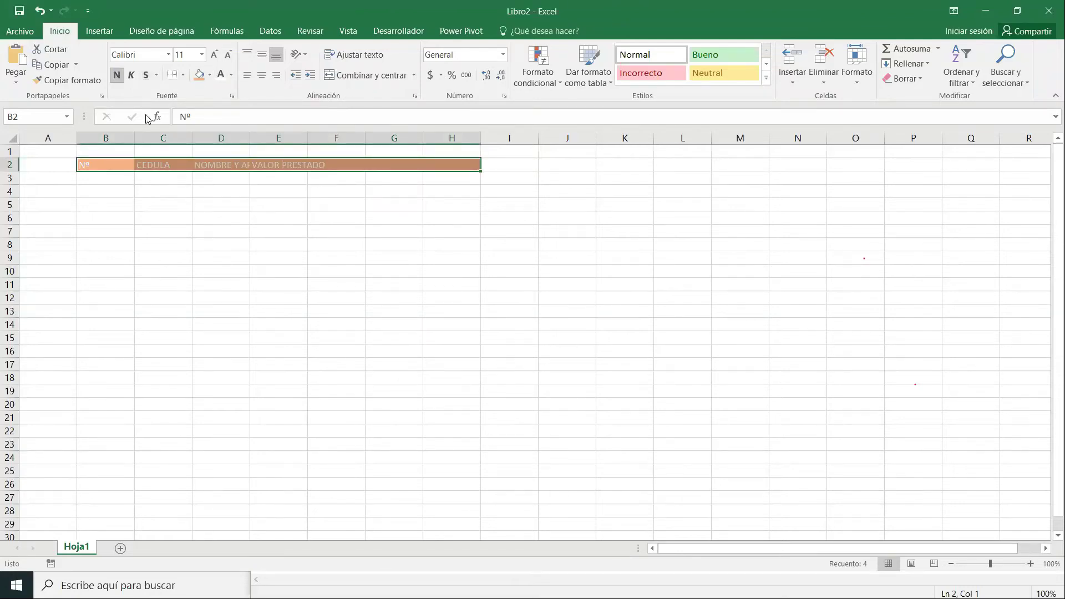
{"action": "left_click", "coordinate": [263, 79]}
{"action": "left_click", "coordinate": [225, 310]}
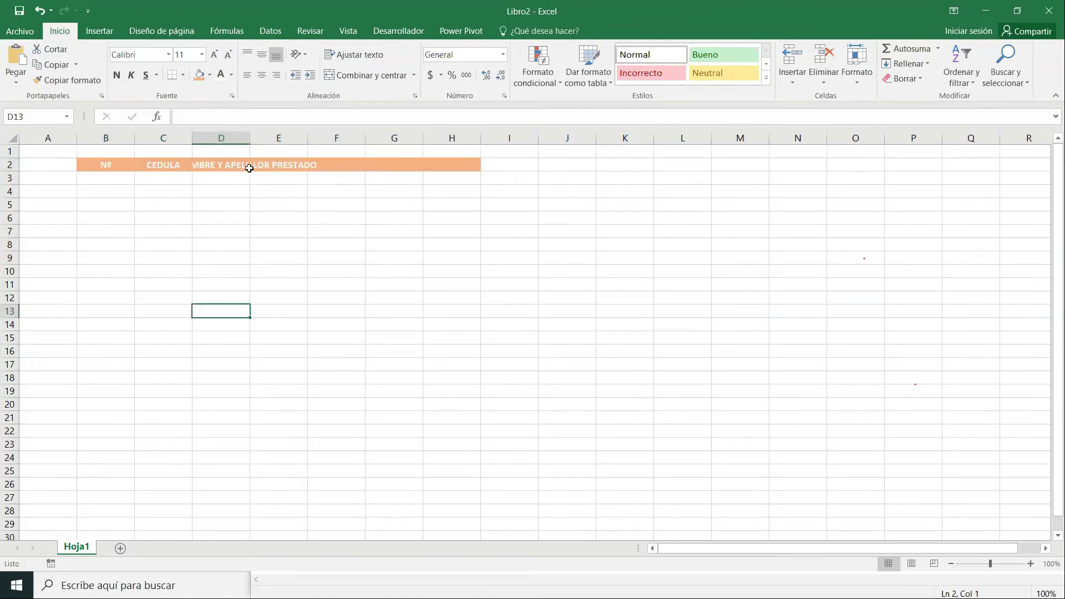
Step: Autofit columns D, E and B to the width of their headings
{"action": "double_click", "coordinate": [250, 139]}
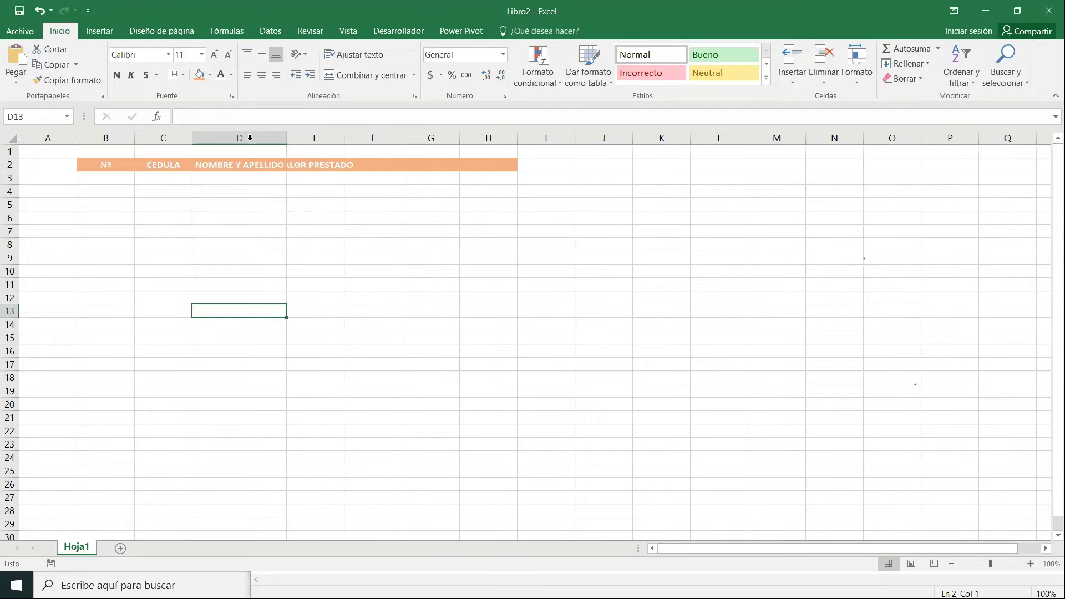
{"action": "double_click", "coordinate": [343, 137]}
{"action": "left_click", "coordinate": [466, 203]}
{"action": "left_click", "coordinate": [162, 165]}
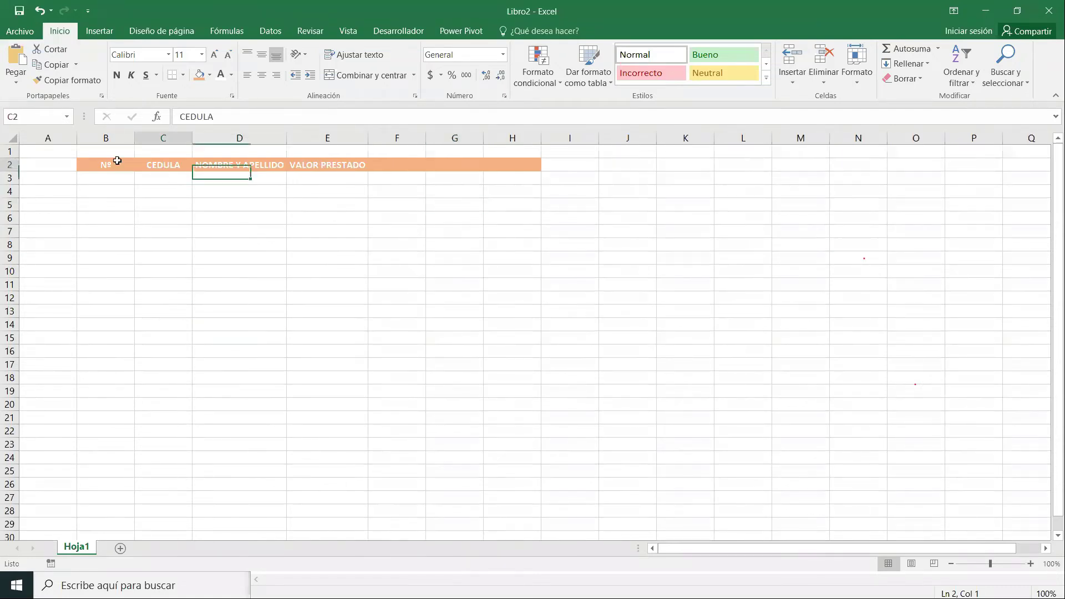
{"action": "left_click", "coordinate": [117, 161]}
{"action": "double_click", "coordinate": [133, 138]}
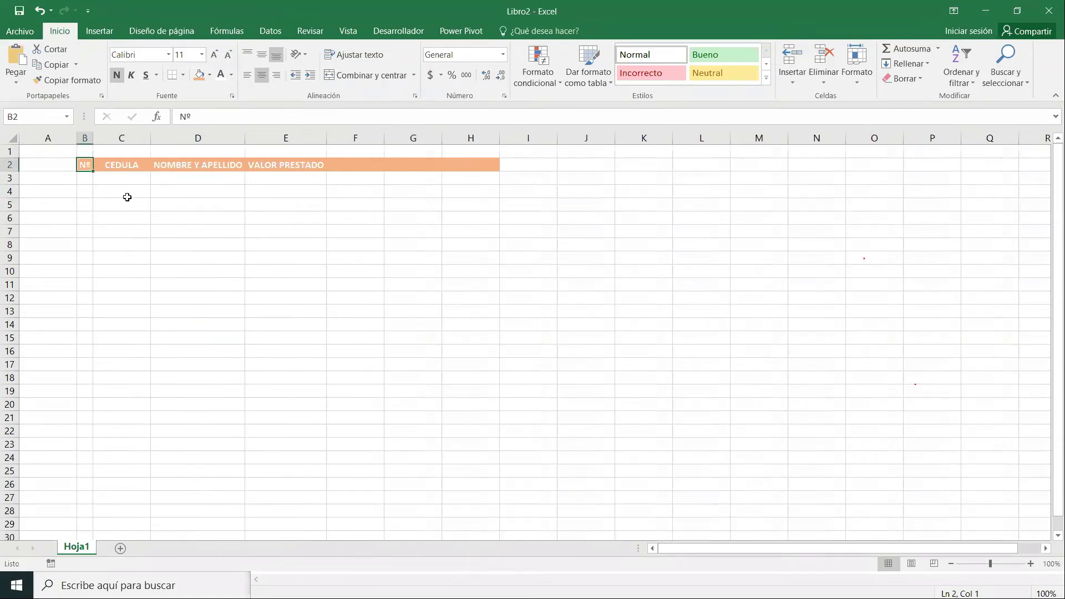
Step: Number the rows under Nº by entering 1 and 2 and extending the series to 11 in B13
{"action": "key", "text": "alt+Tab"}
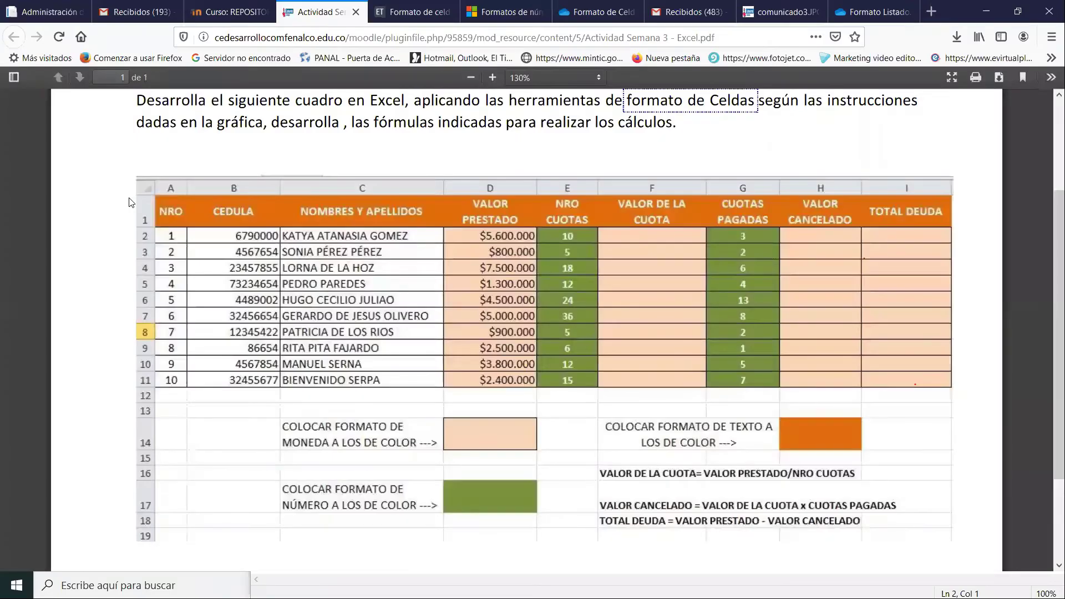
{"action": "key", "text": "alt+Tab"}
{"action": "key", "text": "Down"}
{"action": "type", "text": "1"}
{"action": "key", "text": "Return"}
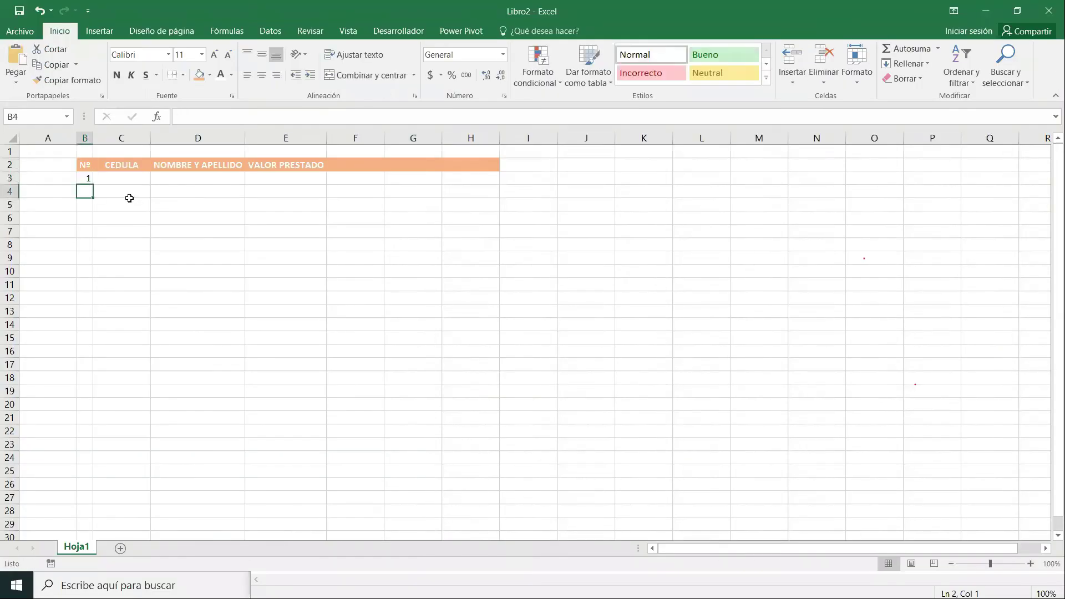
{"action": "type", "text": "2"}
{"action": "key", "text": "Return"}
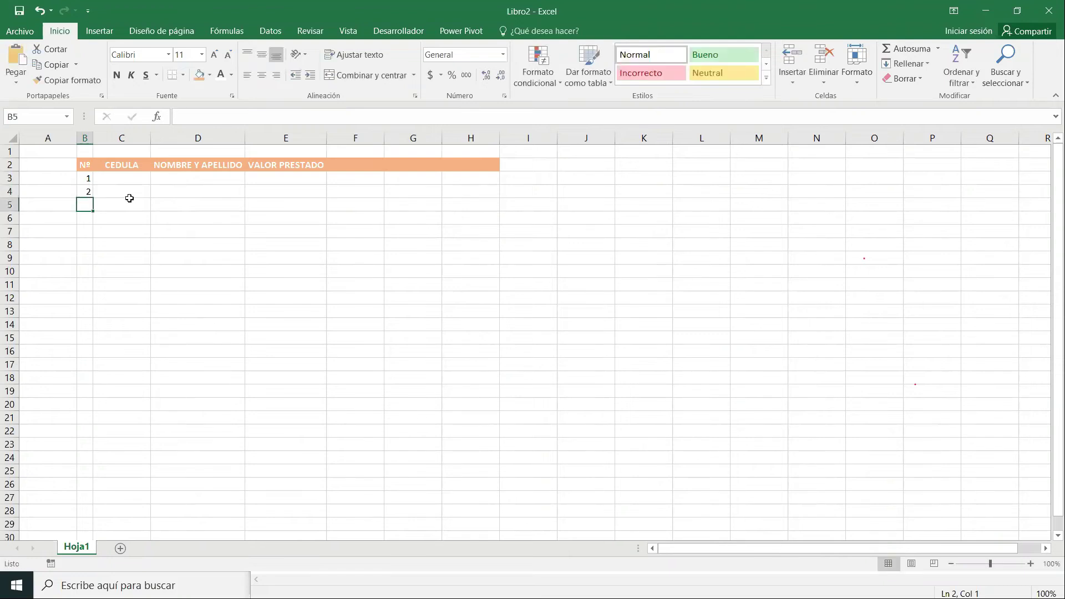
{"action": "left_click_drag", "start_coordinate": [87, 177], "coordinate": [92, 316]}
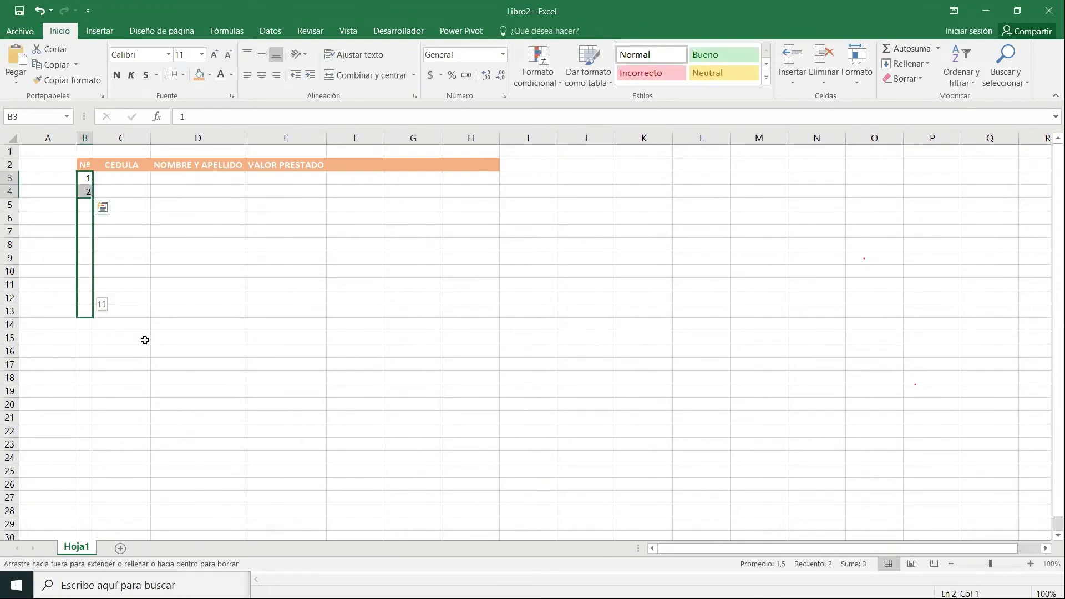
{"action": "key", "text": "alt+Tab"}
{"action": "key", "text": "alt+Tab"}
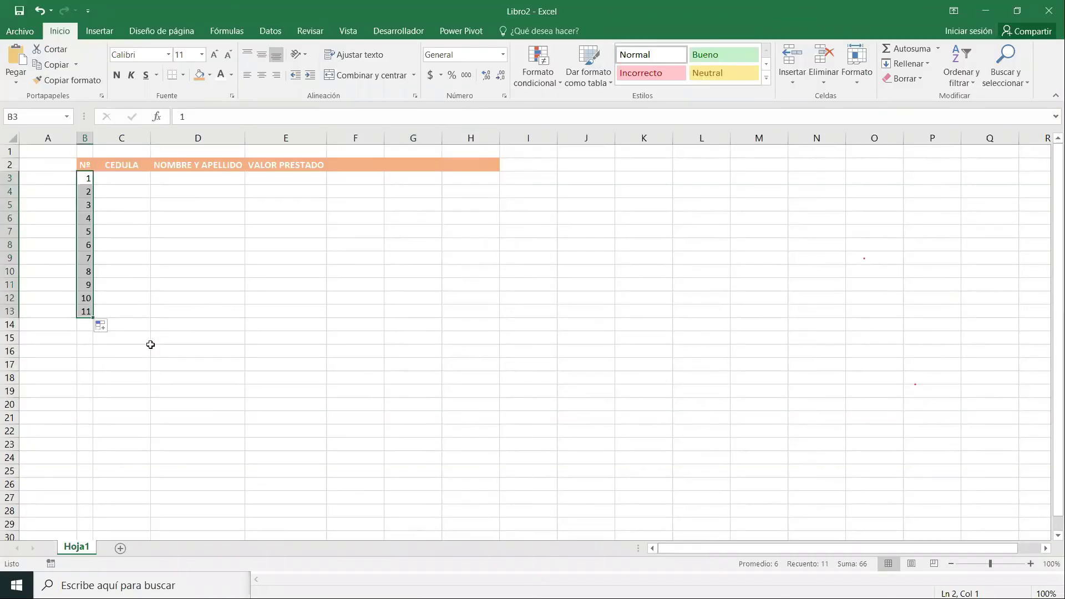
Step: Enter two consecutive sample ID numbers in C3 and C4 and extend the series down the CEDULA column to C13
{"action": "left_click", "coordinate": [131, 180]}
{"action": "type", "text": "100001"}
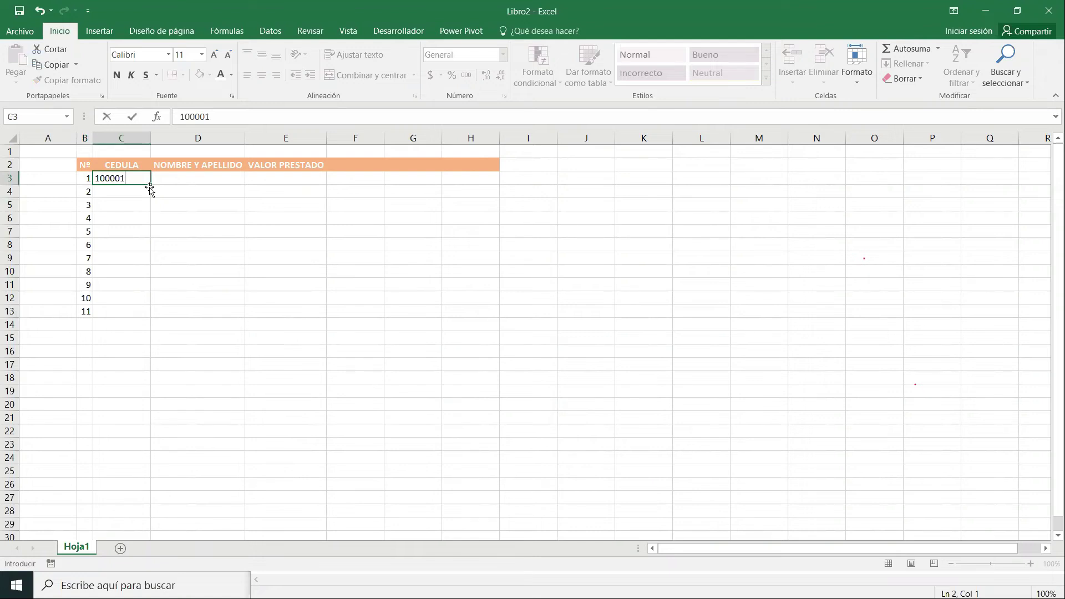
{"action": "key", "text": "Return"}
{"action": "type", "text": "10000"}
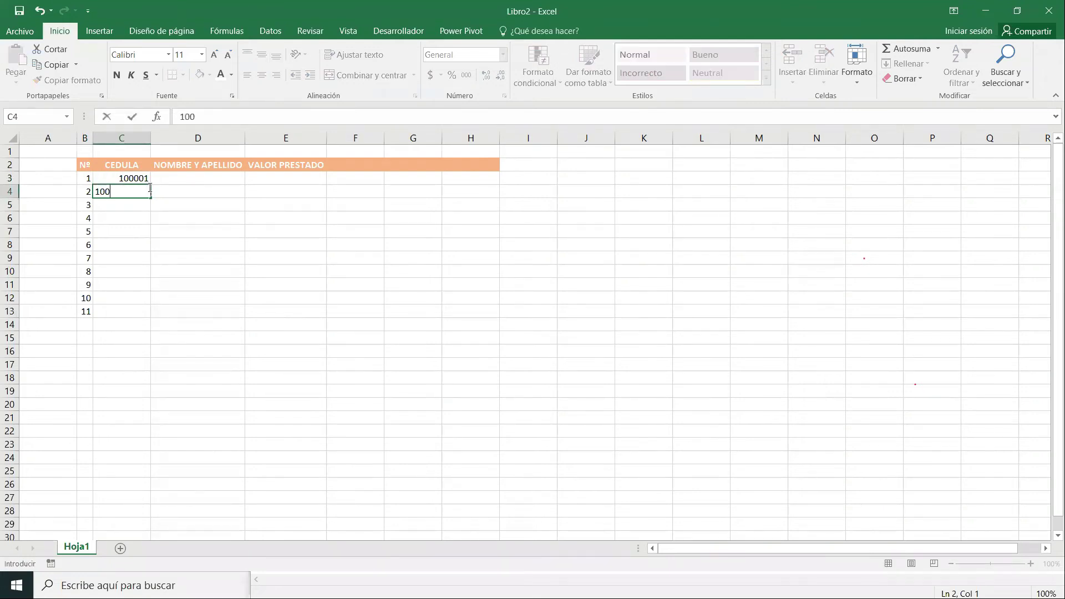
{"action": "type", "text": "2"}
{"action": "key", "text": "Return"}
{"action": "mouse_move", "coordinate": [145, 181]}
{"action": "left_mouse_down"}
{"action": "mouse_move", "coordinate": [148, 193]}
{"action": "mouse_move", "coordinate": [136, 192]}
{"action": "left_mouse_up"}
{"action": "left_click", "coordinate": [155, 202]}
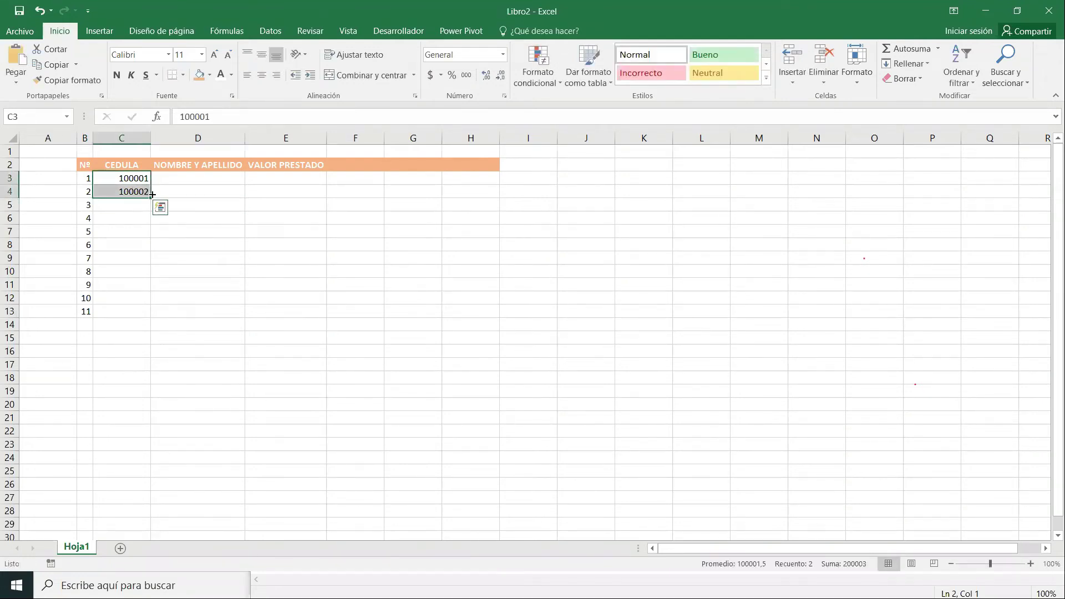
{"action": "double_click", "coordinate": [151, 199]}
Step: Enter a sample first name in each of D3 and D4 under NOMBRE Y APELLIDO
{"action": "key", "text": "Right"}
{"action": "type", "text": "PEDRO"}
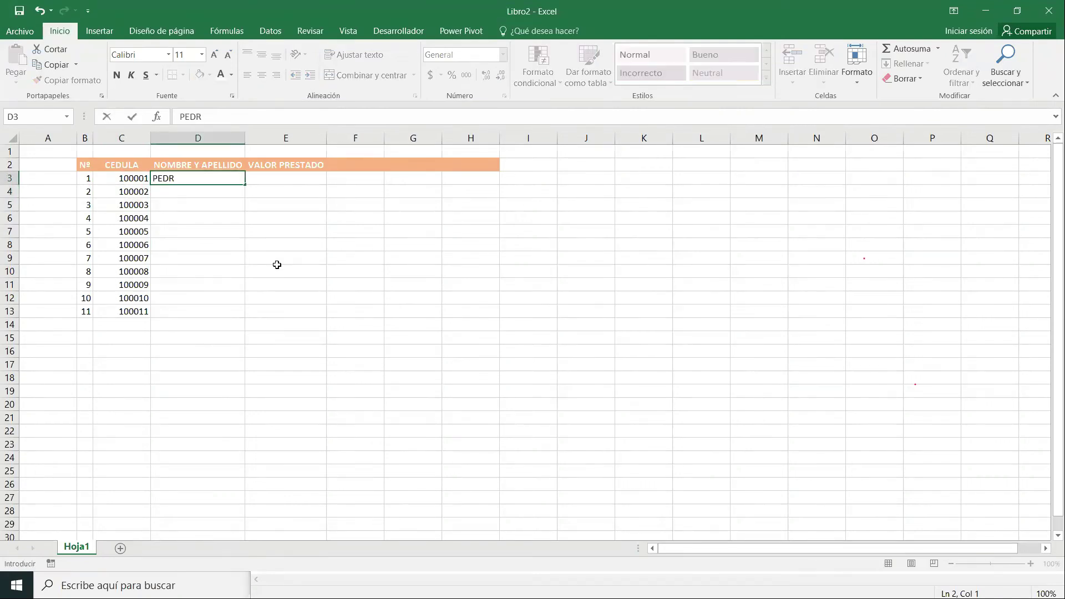
{"action": "key", "text": "Return"}
{"action": "type", "text": "JUAN"}
{"action": "key", "text": "Return"}
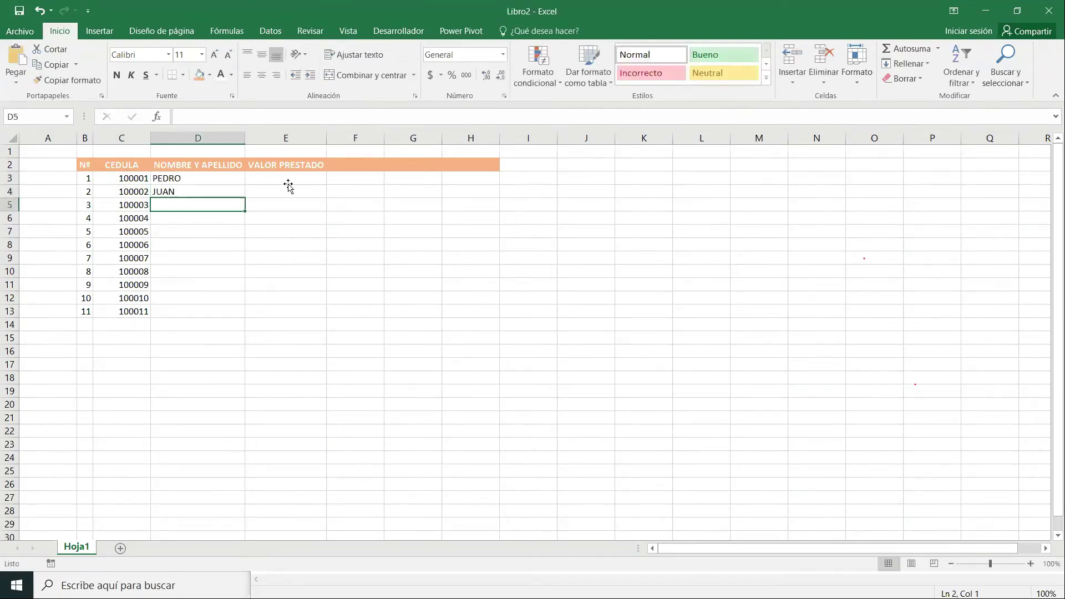
Step: Look up the first loan amount in the exercise table and enter 5600000 in E3 under VALOR PRESTADO
{"action": "left_click", "coordinate": [285, 181]}
{"action": "key", "text": "alt+Tab"}
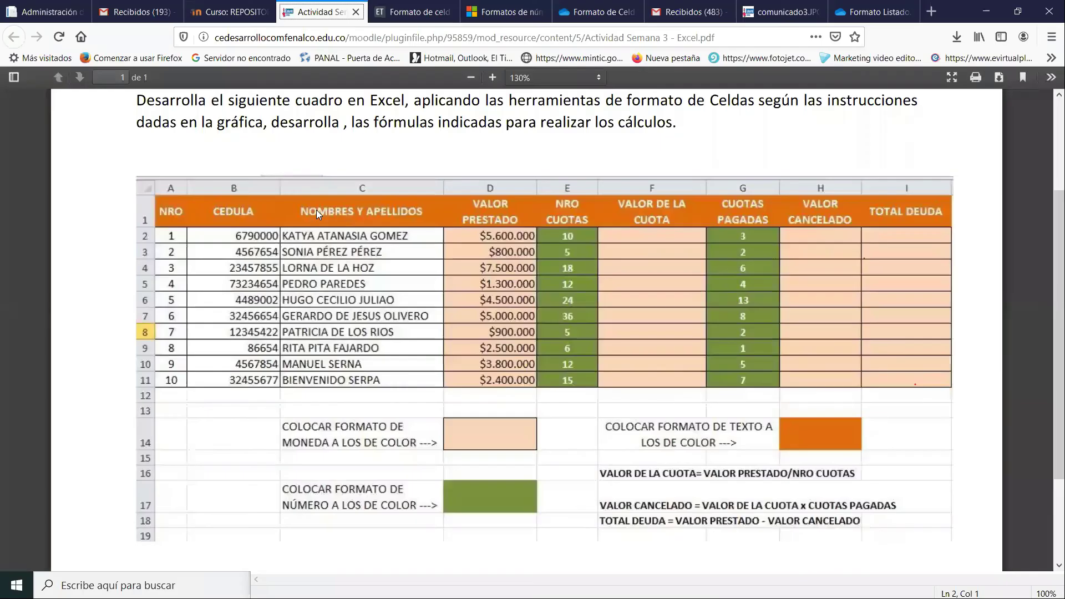
{"action": "key", "text": "alt+Tab"}
{"action": "type", "text": "5600000"}
{"action": "key", "text": "Return"}
Step: Apply the Moneda number format to the VALOR PRESTADO cells E3:E13, as the exercise instructs
{"action": "left_click", "coordinate": [302, 176]}
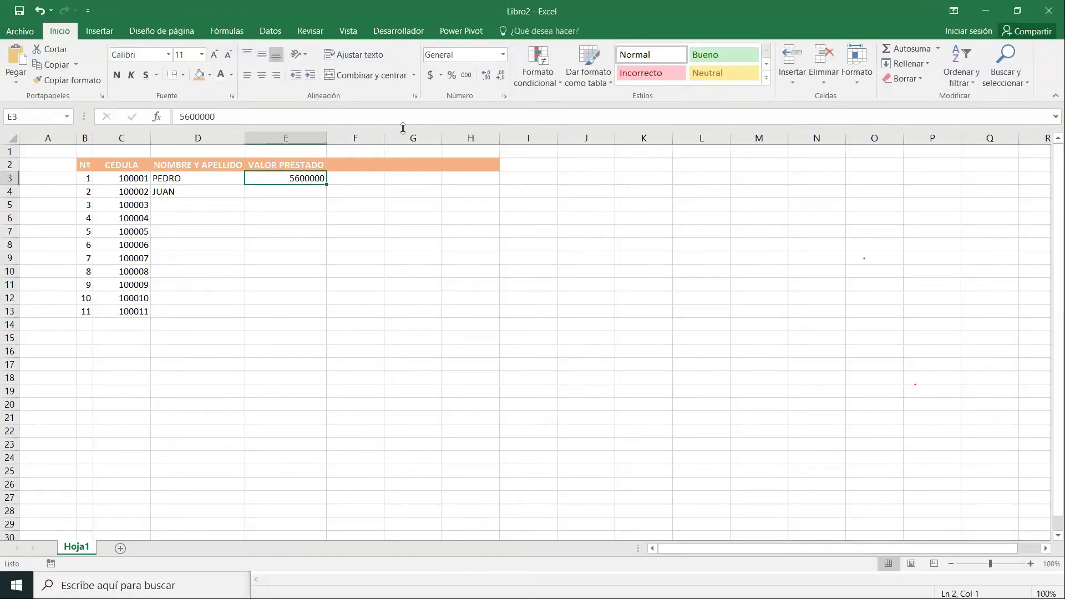
{"action": "key", "text": "alt+Tab"}
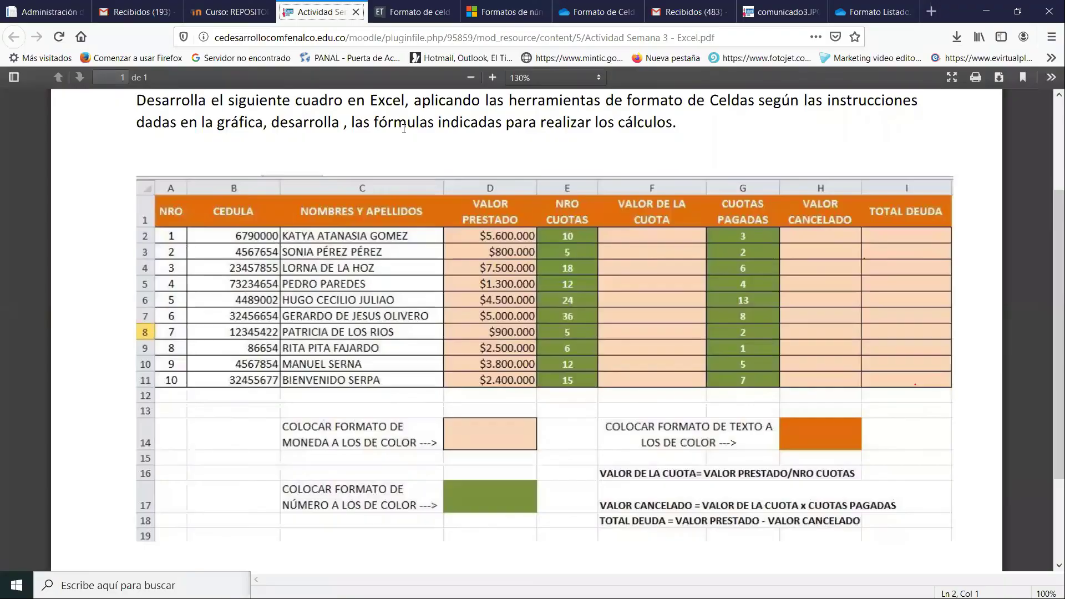
{"action": "key", "text": "alt+Tab"}
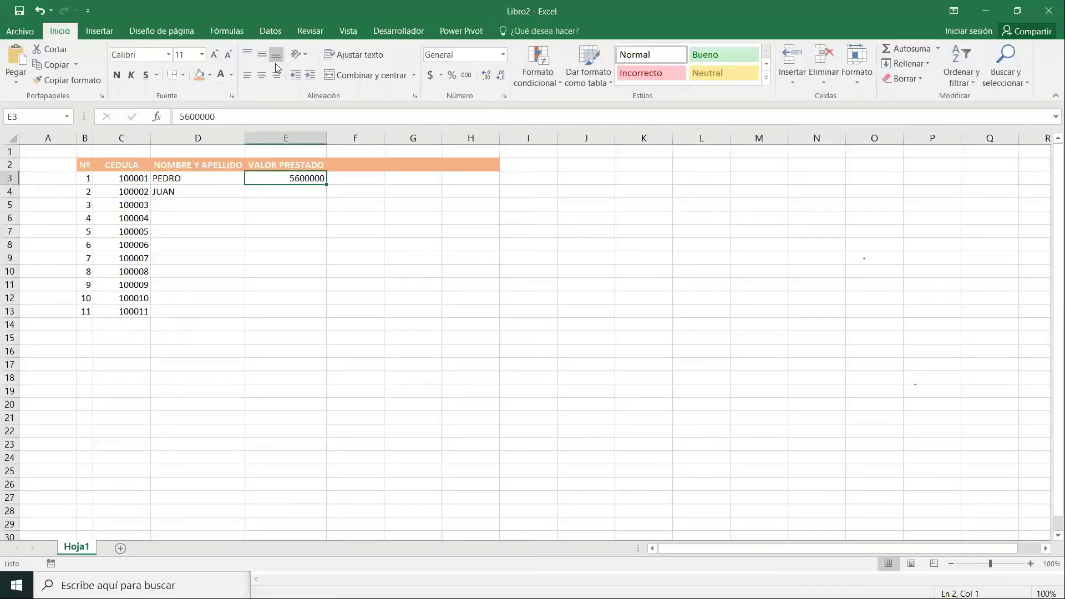
{"action": "left_click_drag", "start_coordinate": [269, 184], "coordinate": [269, 309]}
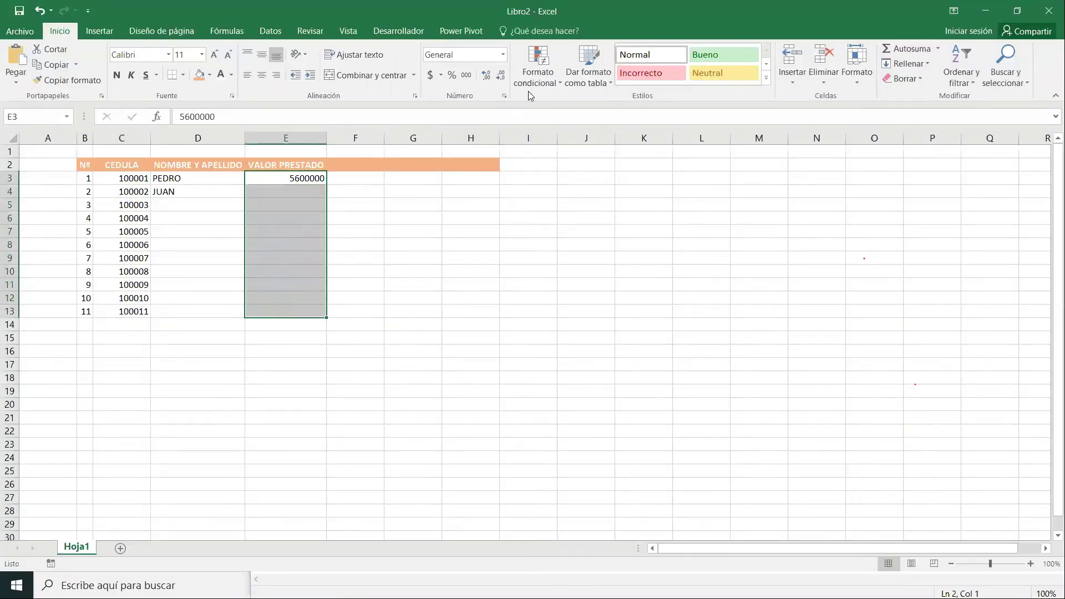
{"action": "left_click", "coordinate": [503, 56]}
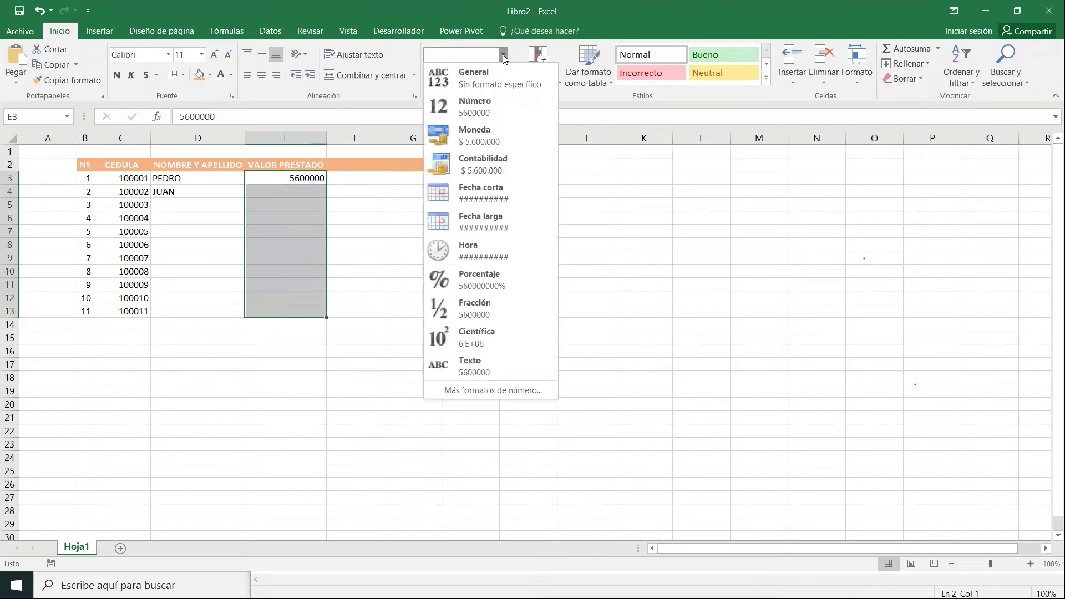
{"action": "left_click", "coordinate": [490, 169]}
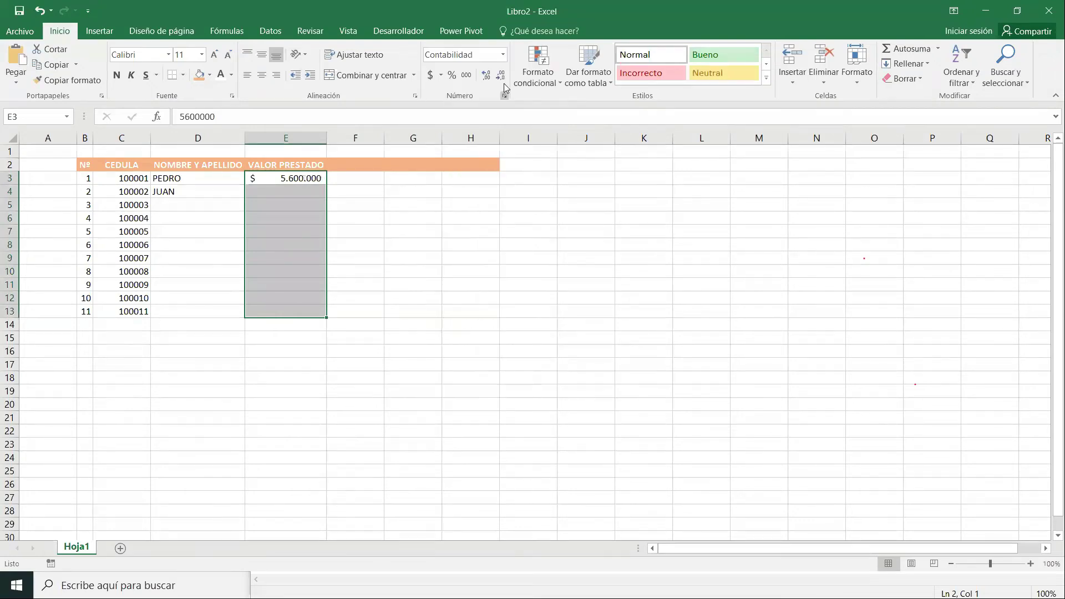
{"action": "left_click", "coordinate": [503, 56]}
{"action": "left_click", "coordinate": [461, 140]}
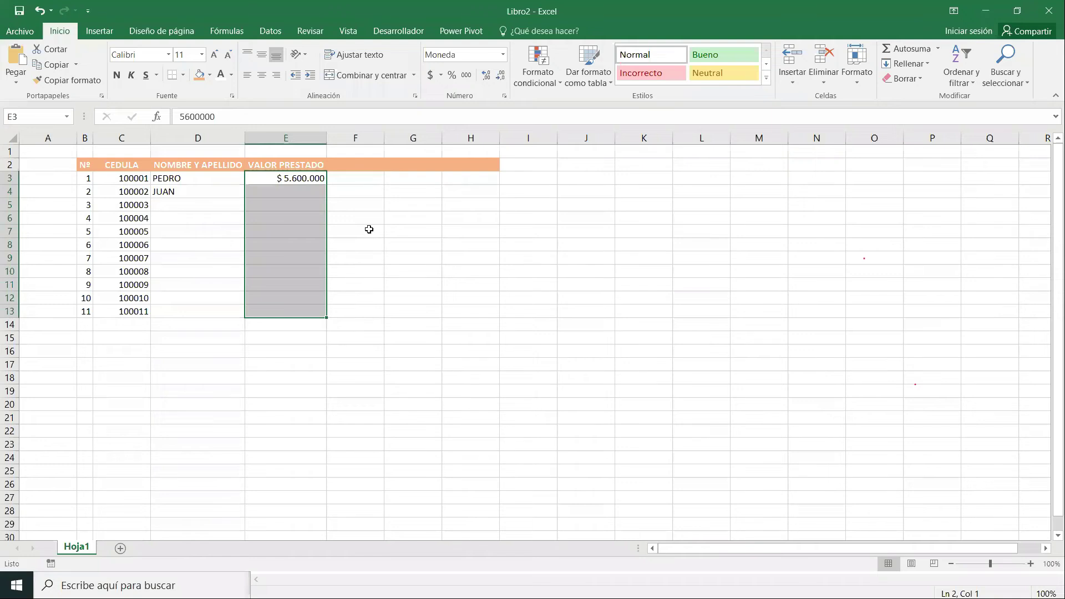
Step: Enter the loan amounts 800000, 25110 and 2511225 in E4 to E6 under VALOR PRESTADO
{"action": "key", "text": "Down"}
{"action": "type", "text": "800.00"}
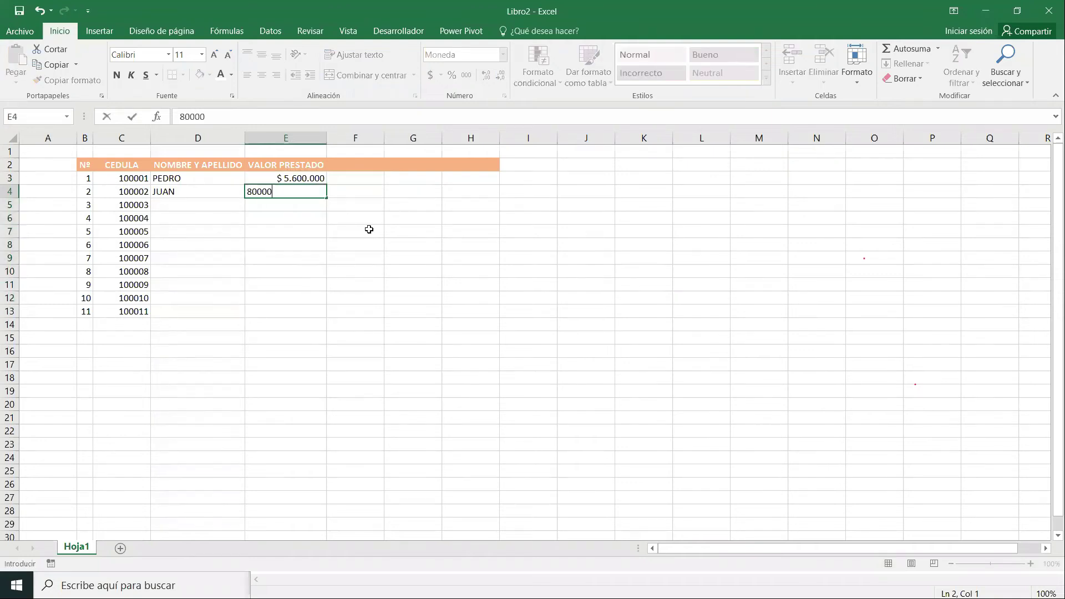
{"action": "type", "text": "0"}
{"action": "key", "text": "Return"}
{"action": "type", "text": "25.110"}
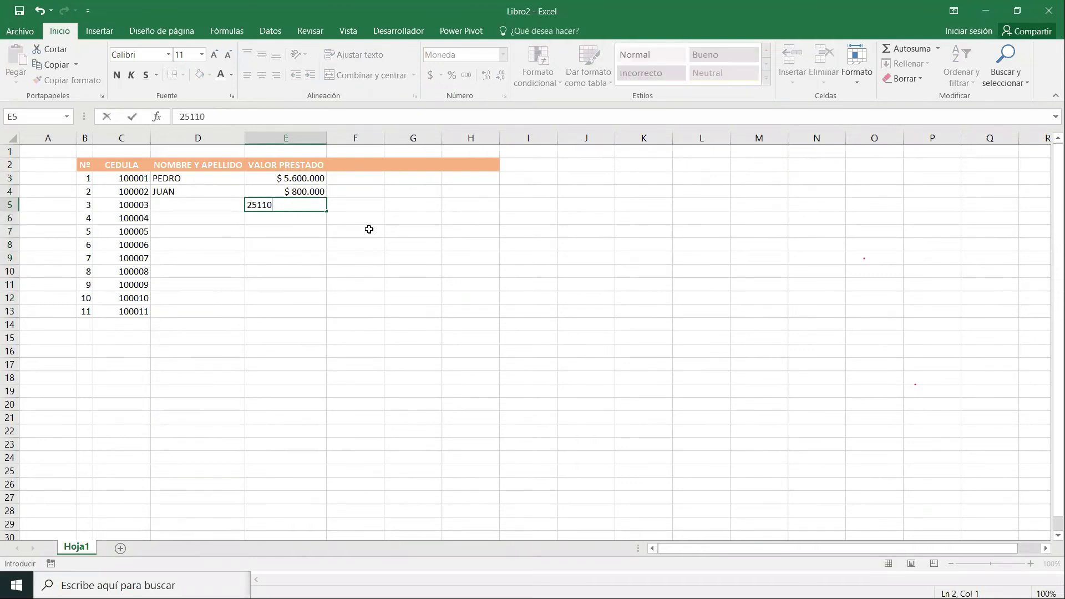
{"action": "key", "text": "Return"}
{"action": "type", "text": "25112"}
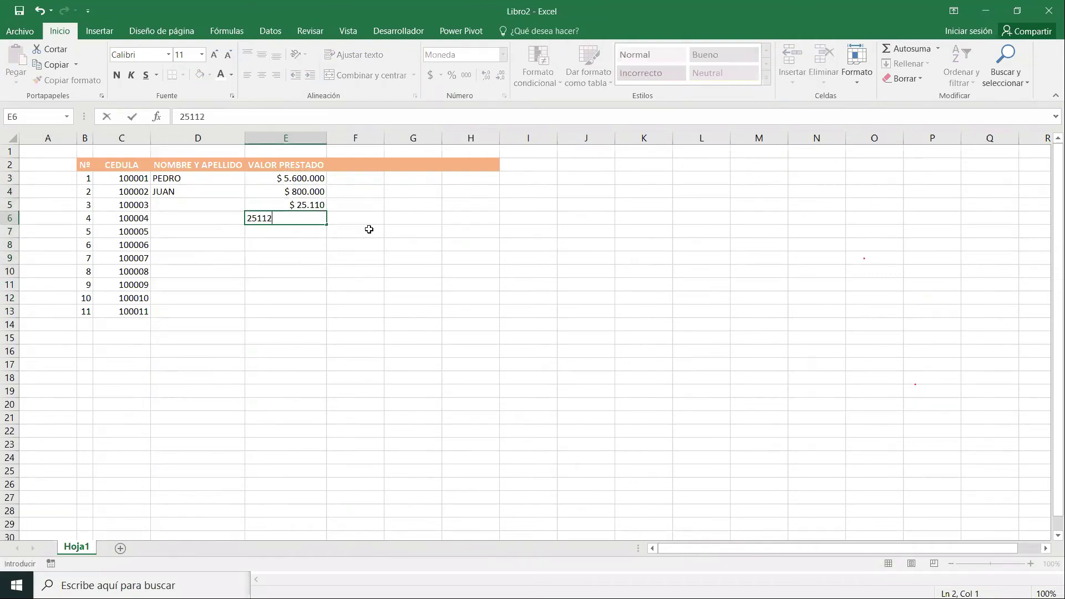
{"action": "key", "text": "Return"}
Step: Add the header N CUOTAS in F2 and enter 15, 10 and 5 in F3 to F5
{"action": "left_click", "coordinate": [389, 179]}
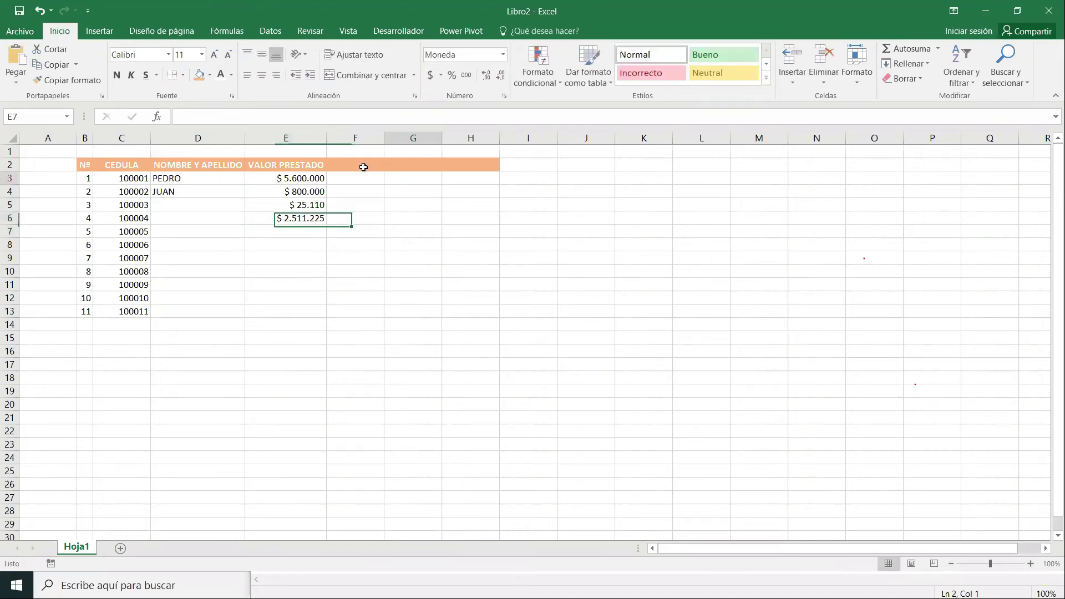
{"action": "left_click", "coordinate": [363, 167]}
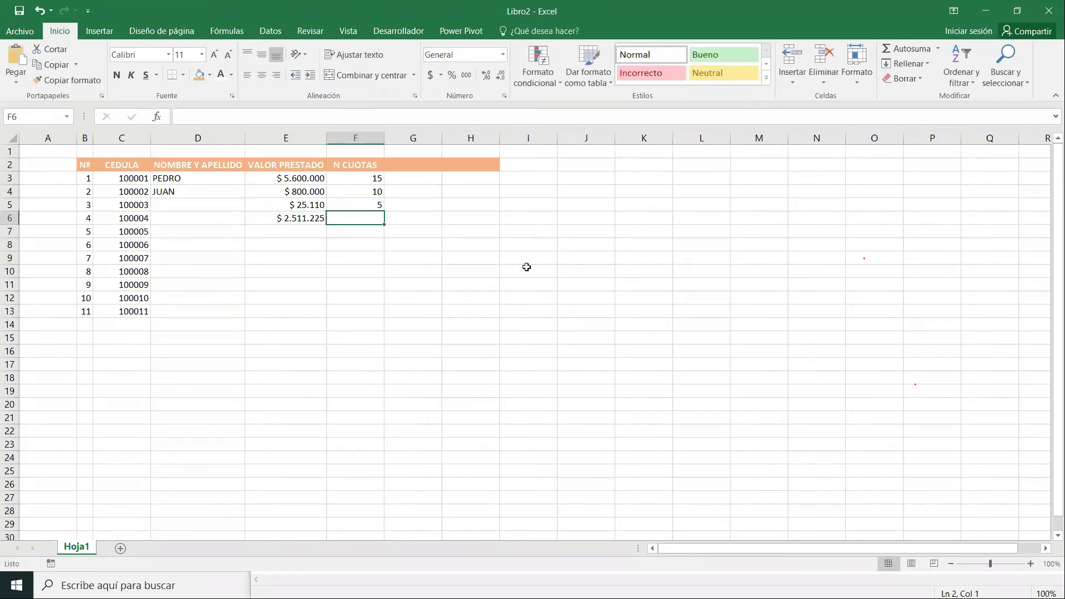
{"action": "key", "text": "alt"}
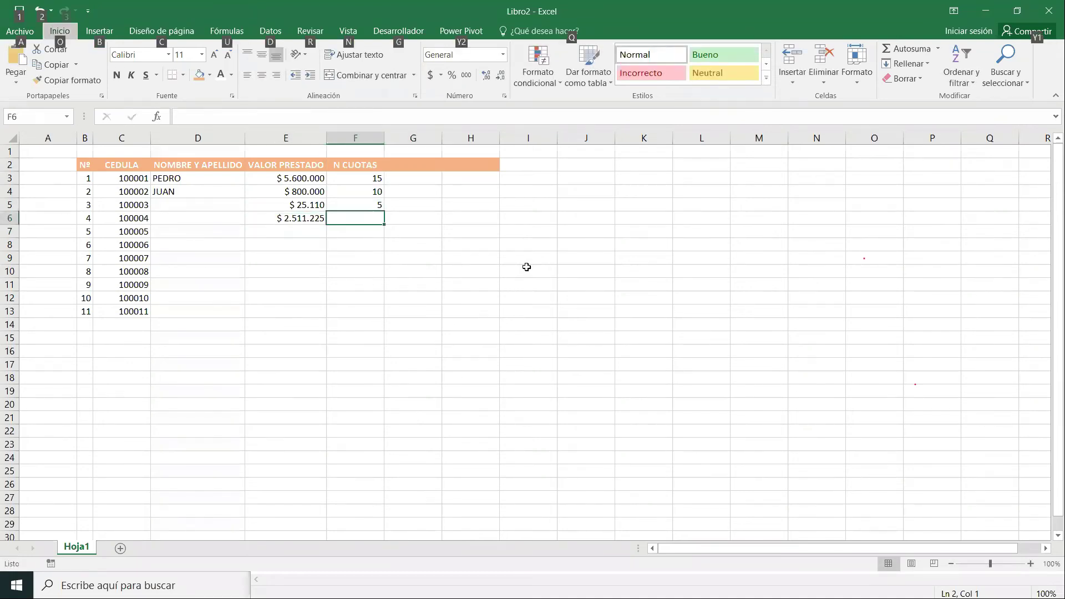
{"action": "key", "text": "alt"}
Step: Fill the N CUOTAS cells F3:F13 with light green
{"action": "left_click_drag", "start_coordinate": [351, 177], "coordinate": [352, 312]}
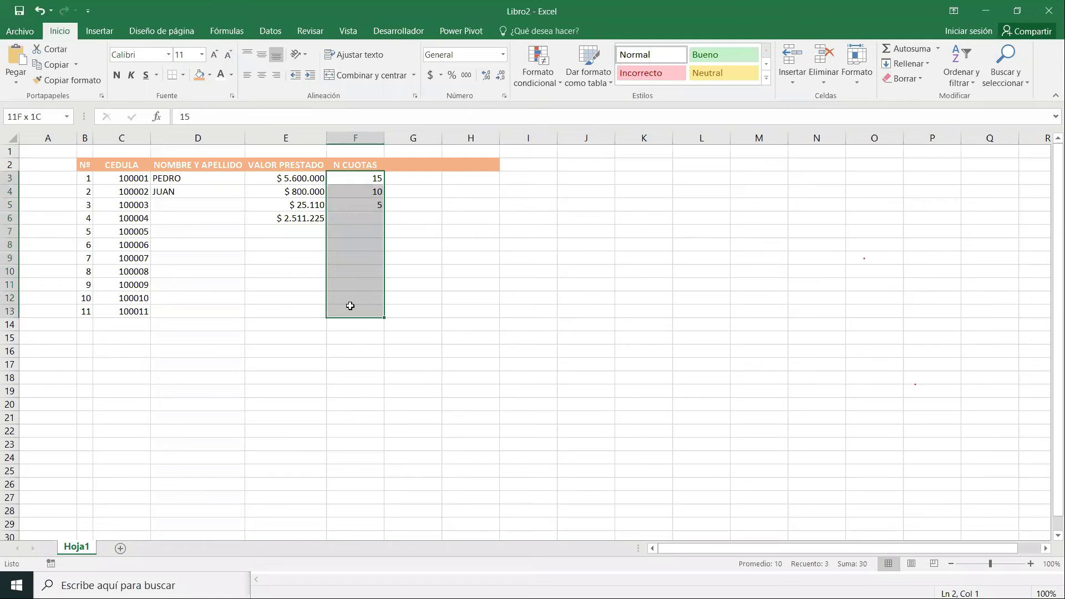
{"action": "left_click", "coordinate": [211, 74]}
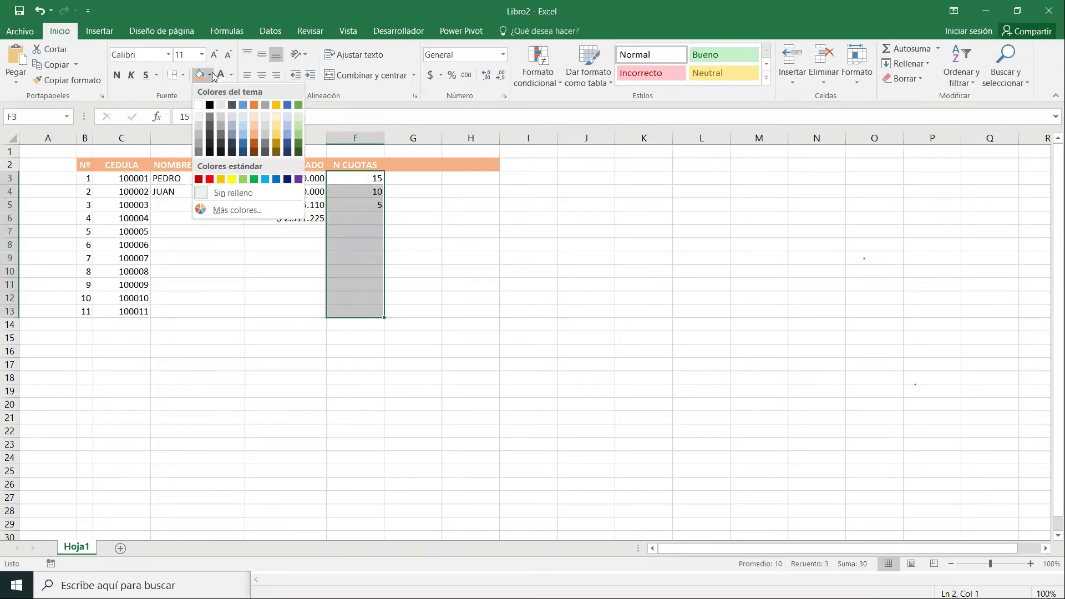
{"action": "left_click", "coordinate": [301, 133]}
{"action": "left_click", "coordinate": [527, 298]}
Step: Match F3:F13 to the exercise table by centring the numbers horizontally and making their font white
{"action": "left_click_drag", "start_coordinate": [353, 181], "coordinate": [365, 308]}
{"action": "key", "text": "alt+Tab"}
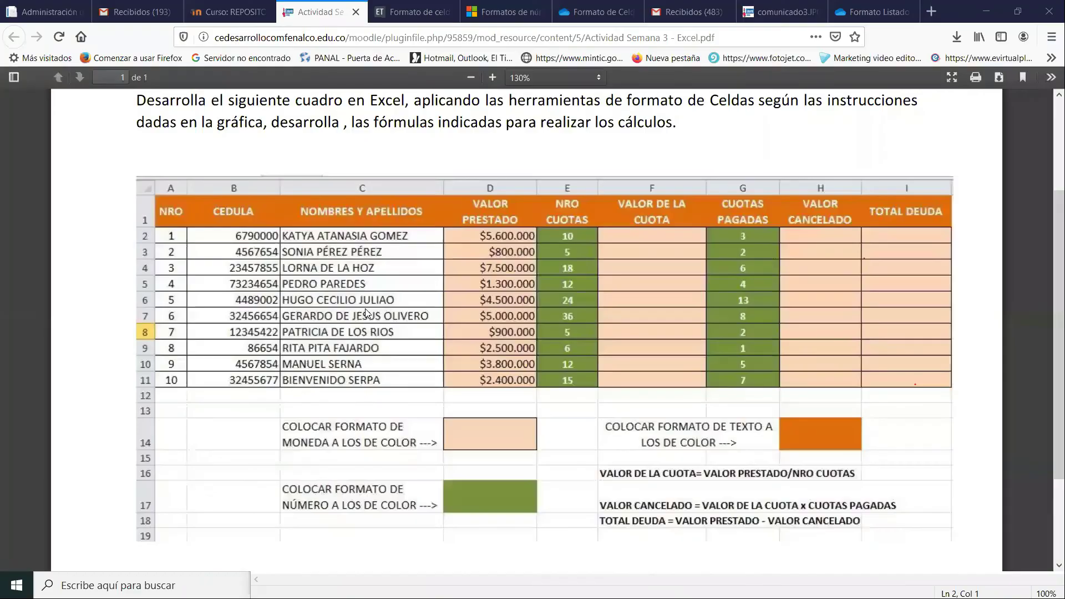
{"action": "key", "text": "alt+Tab"}
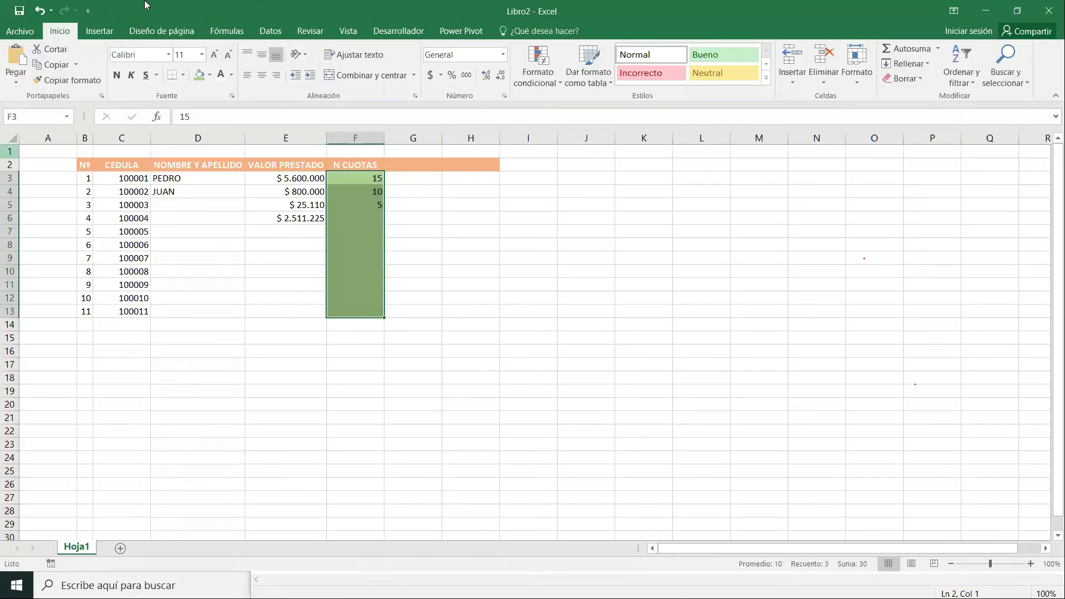
{"action": "left_click", "coordinate": [265, 78]}
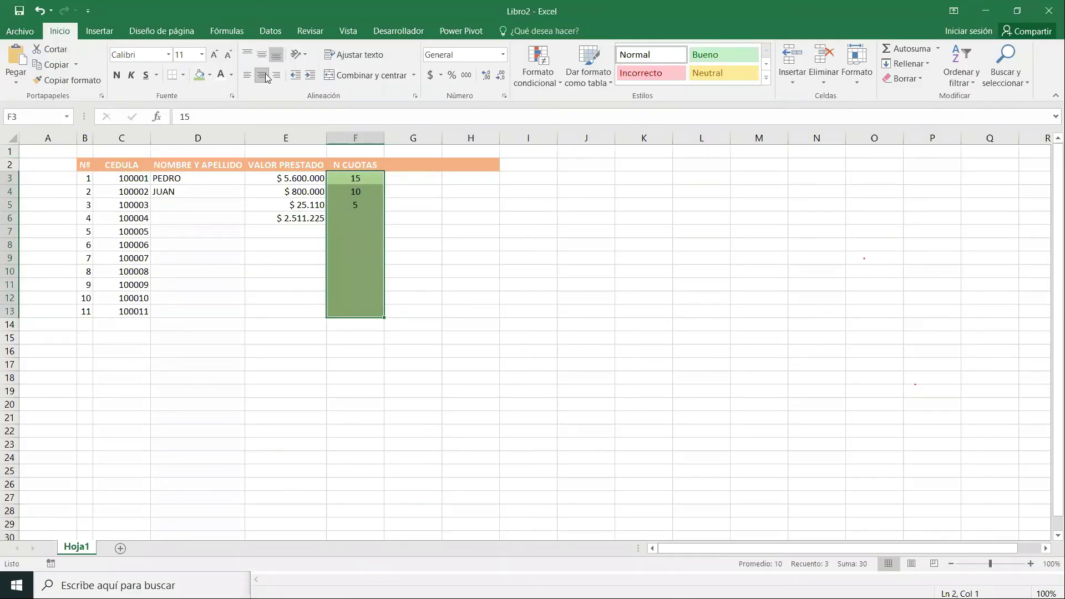
{"action": "left_click", "coordinate": [221, 74]}
{"action": "left_click", "coordinate": [471, 391]}
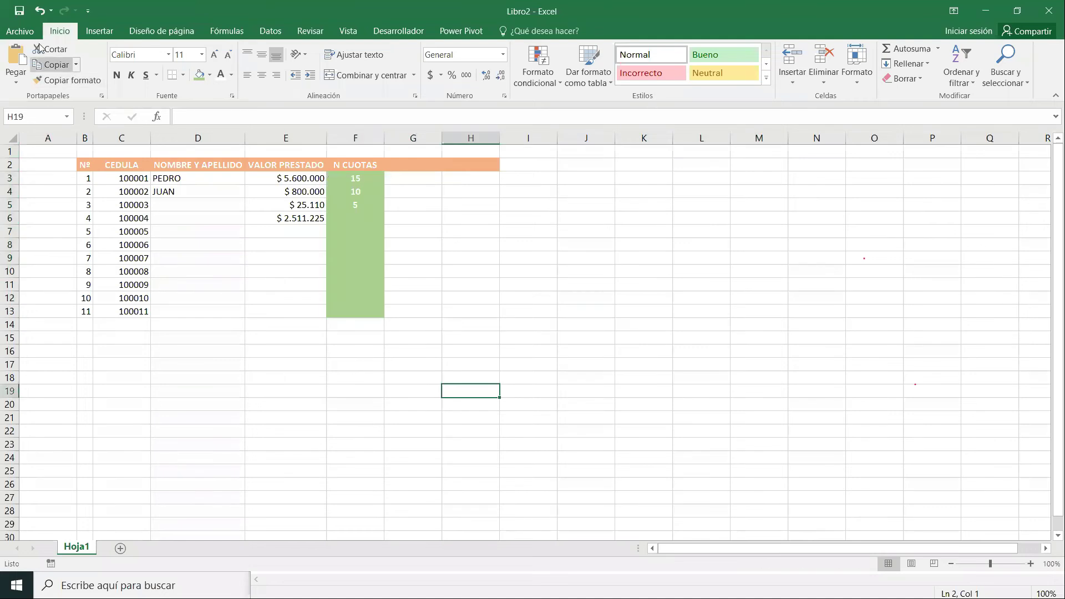
Step: Check the print preview to see how the table looks without cell borders
{"action": "left_click", "coordinate": [20, 31]}
{"action": "left_click", "coordinate": [38, 177]}
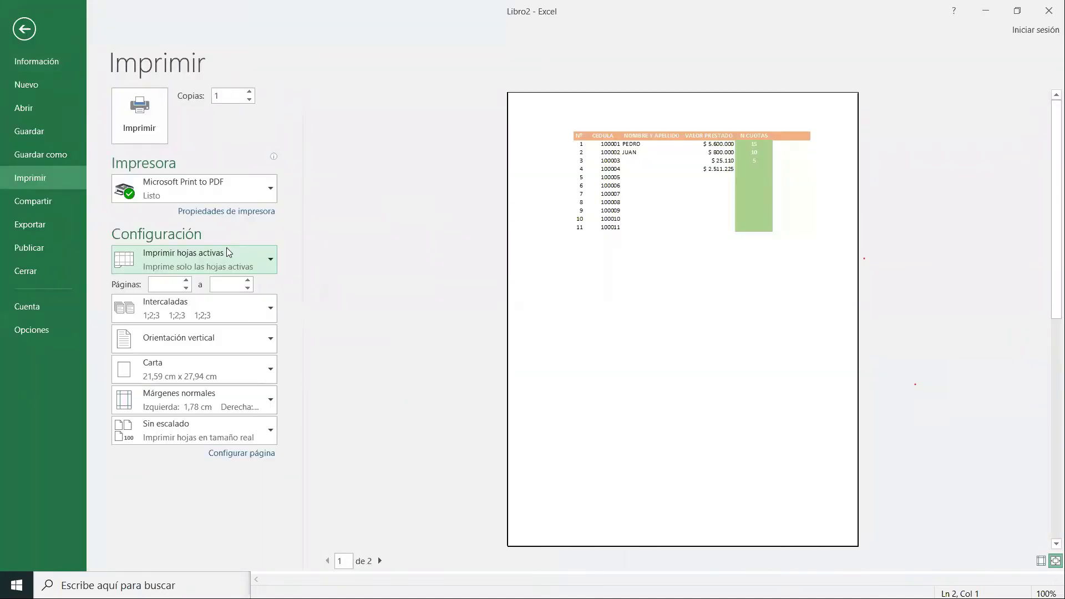
{"action": "key", "text": "Escape"}
Step: Apply all borders to the table range B2:H13 and make header row 2 taller
{"action": "left_click_drag", "start_coordinate": [83, 165], "coordinate": [478, 305]}
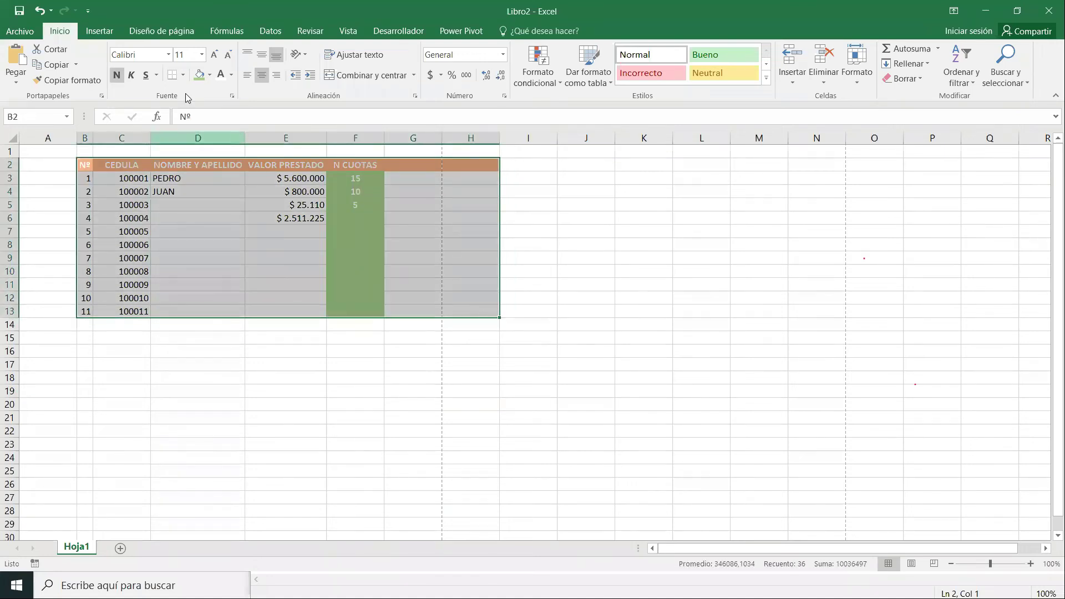
{"action": "left_click", "coordinate": [183, 75]}
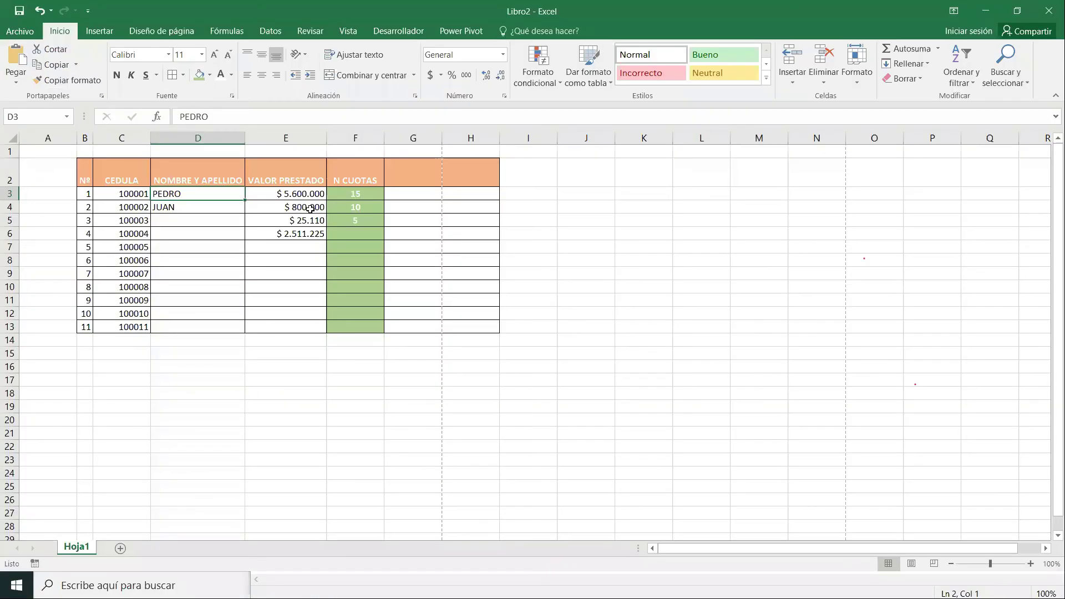
Step: Align the contents of header row 2 vertically to the middle
{"action": "left_click", "coordinate": [9, 177]}
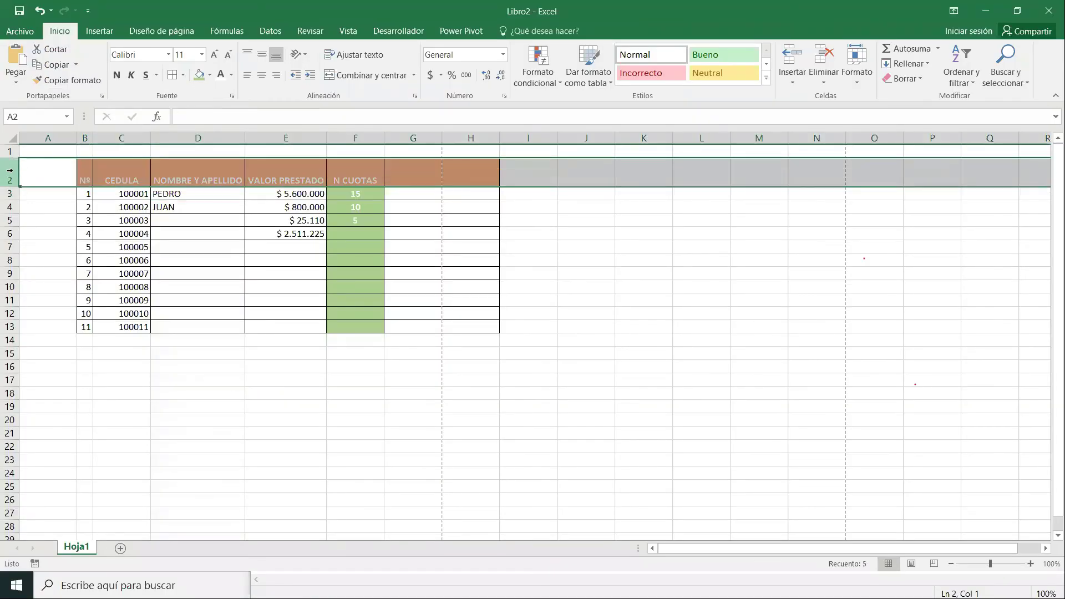
{"action": "left_click", "coordinate": [265, 56]}
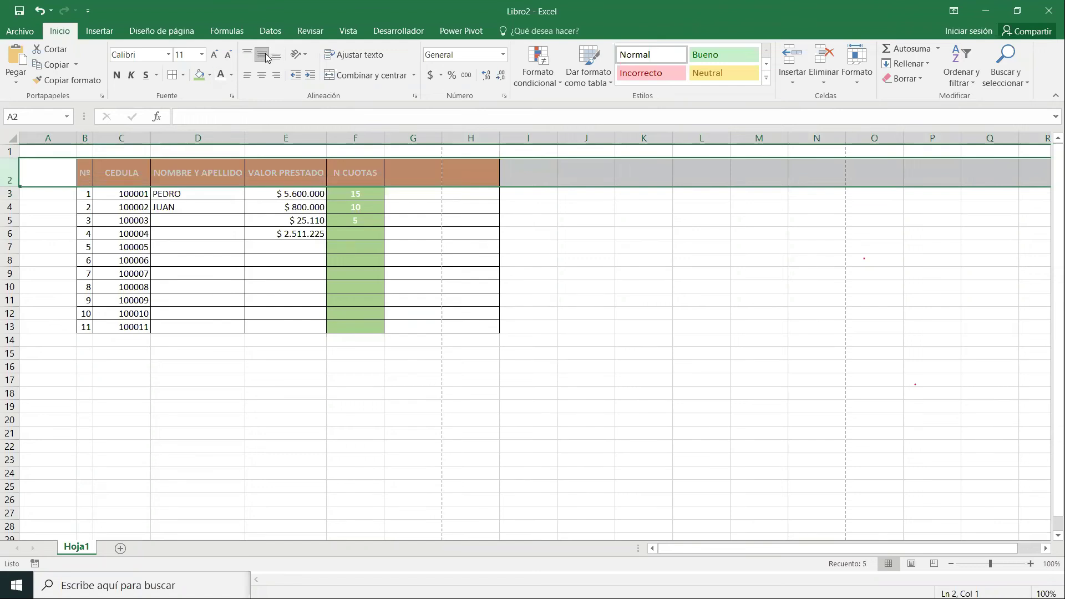
{"action": "left_click", "coordinate": [301, 194]}
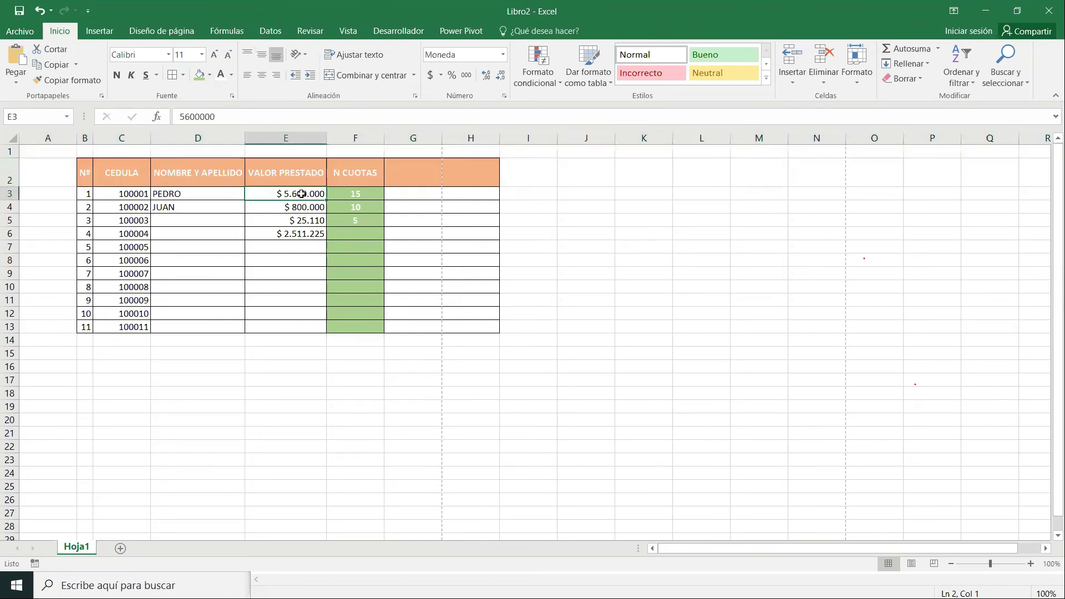
Step: Compare the headers with the exercise table and examine the Ajustar texto option for the VALOR PRESTADO header
{"action": "key", "text": "alt+Tab"}
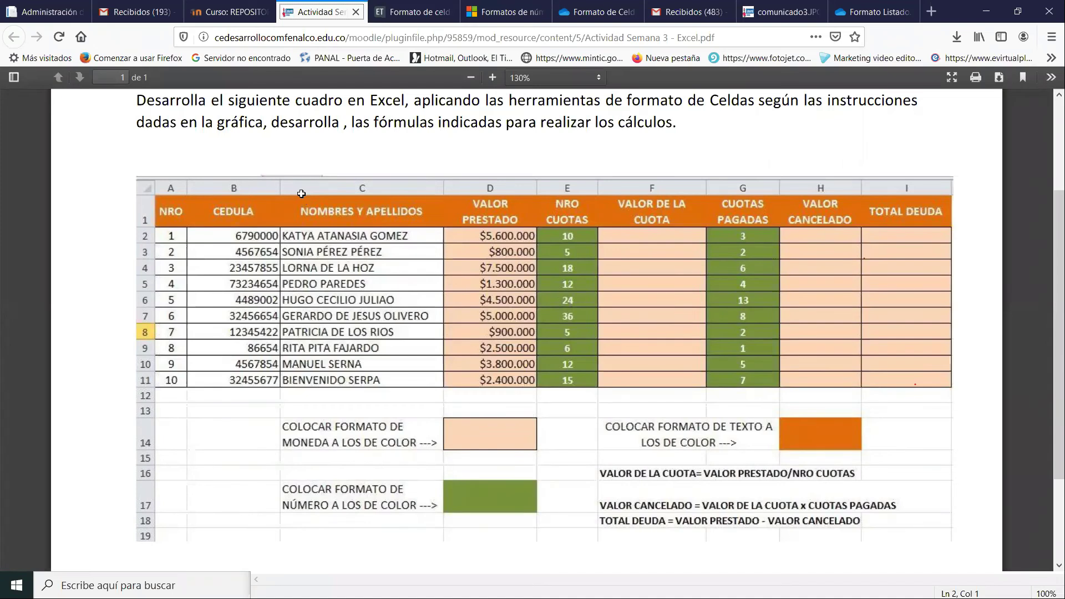
{"action": "key", "text": "alt+Tab"}
{"action": "left_click", "coordinate": [308, 176]}
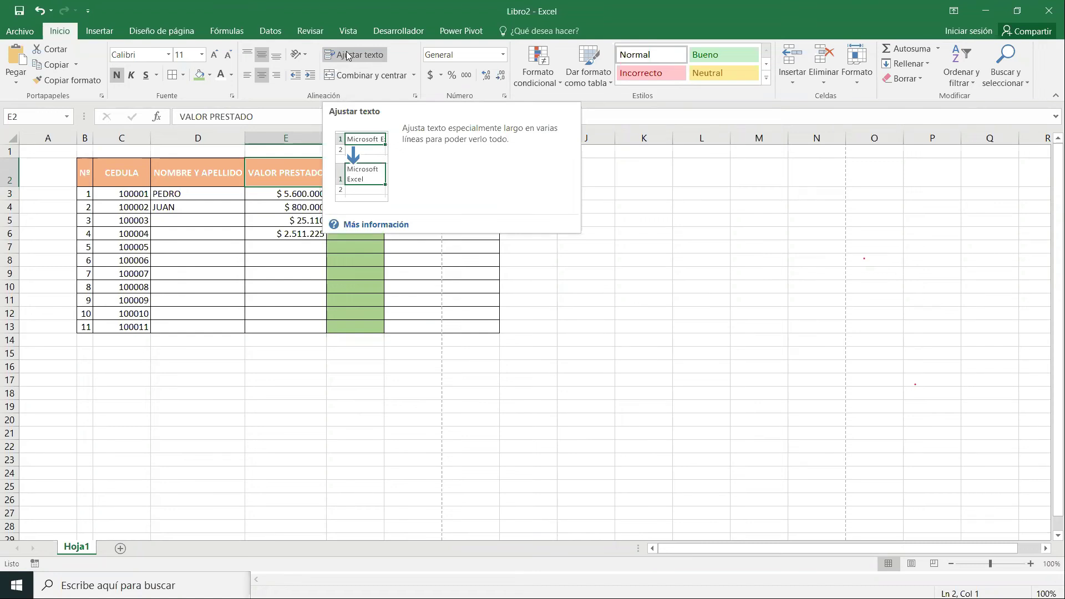
{"action": "left_click", "coordinate": [527, 284]}
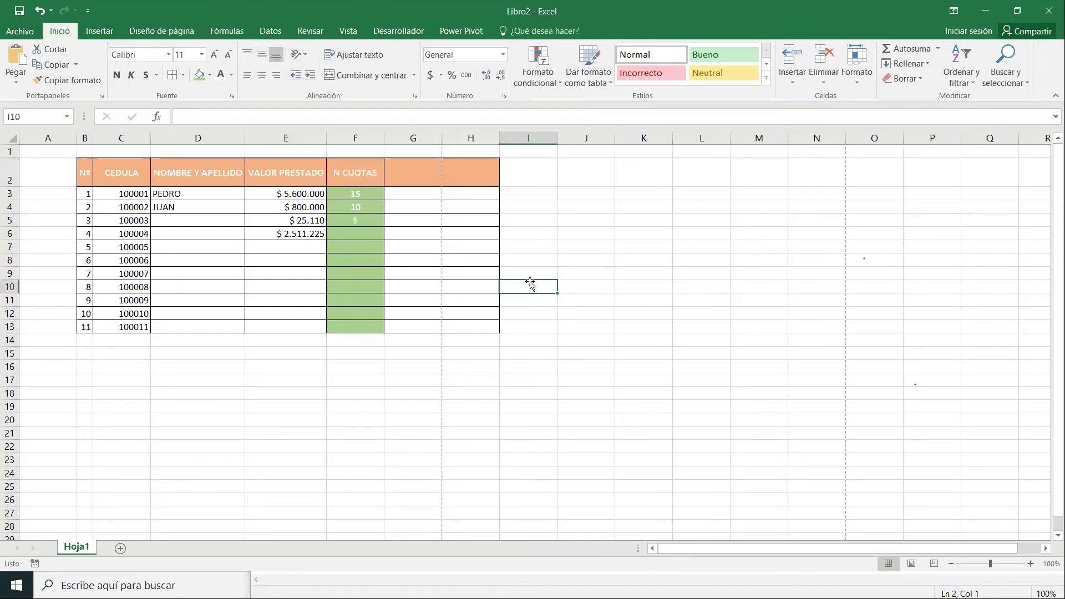
Step: Try text wrapping on a long test string of j's in I2 with column I widened, and delete the string
{"action": "left_click", "coordinate": [519, 167]}
{"action": "type", "text": "jjjjjjjjjjjjjjjjjjjjjjjjjjjjjjjjjjjjjjjjjjjjjjjjjjjjjjjjjjjjjjjjjjjjjjjjjjjjjjjjjjjjjjjjjj"}
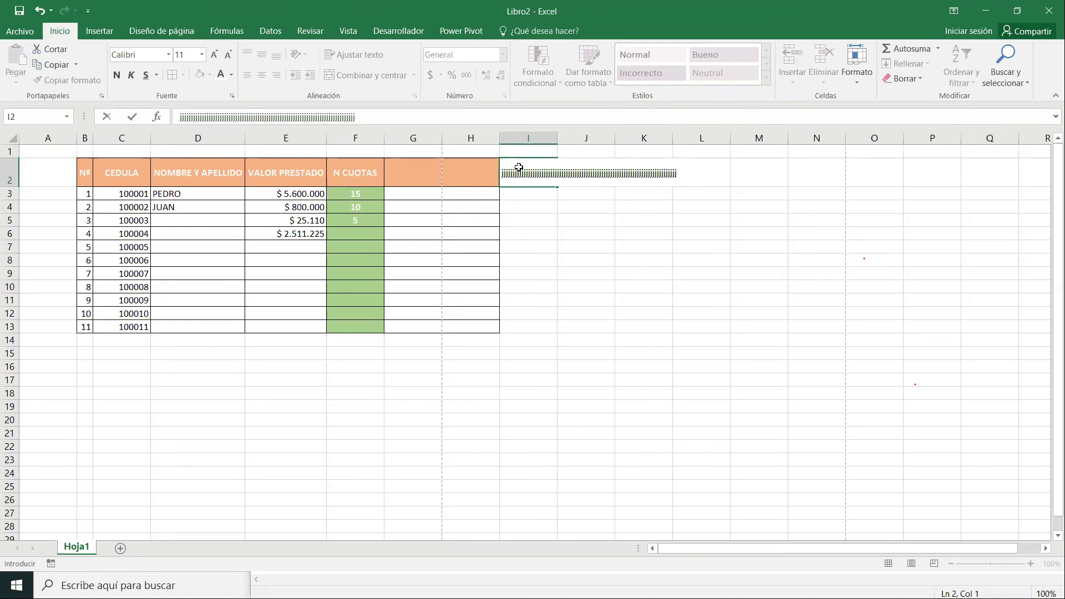
{"action": "key", "text": "Return"}
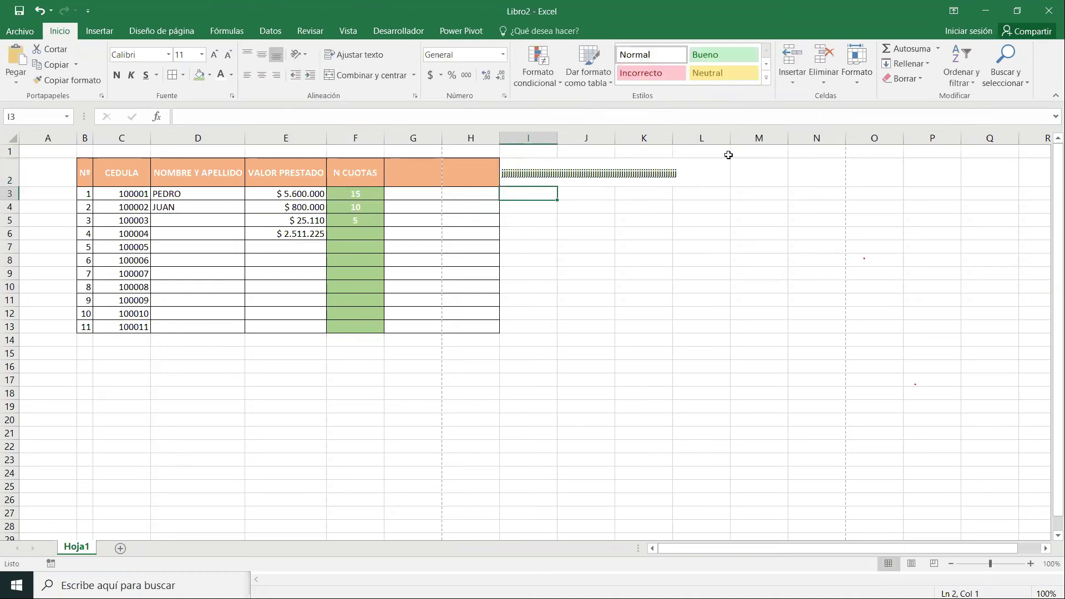
{"action": "left_click", "coordinate": [535, 176]}
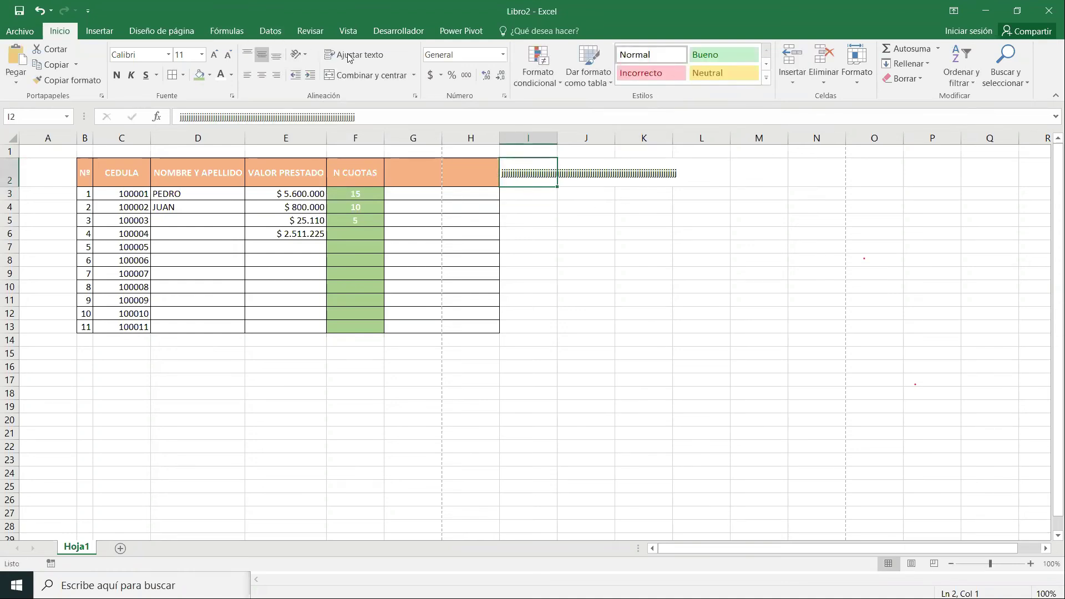
{"action": "left_click", "coordinate": [365, 60]}
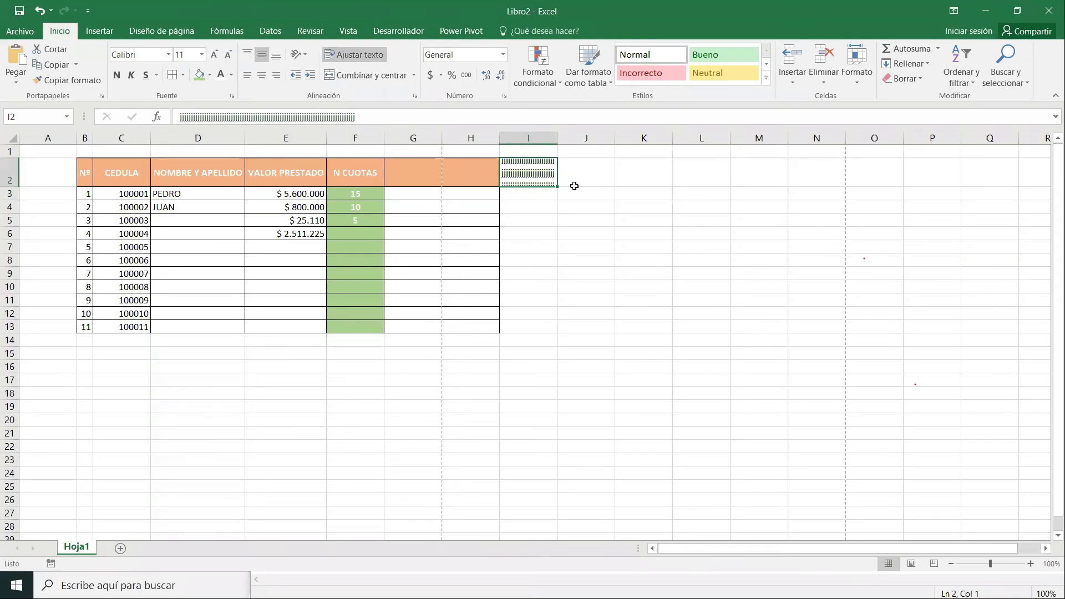
{"action": "left_click_drag", "start_coordinate": [558, 139], "coordinate": [606, 139]}
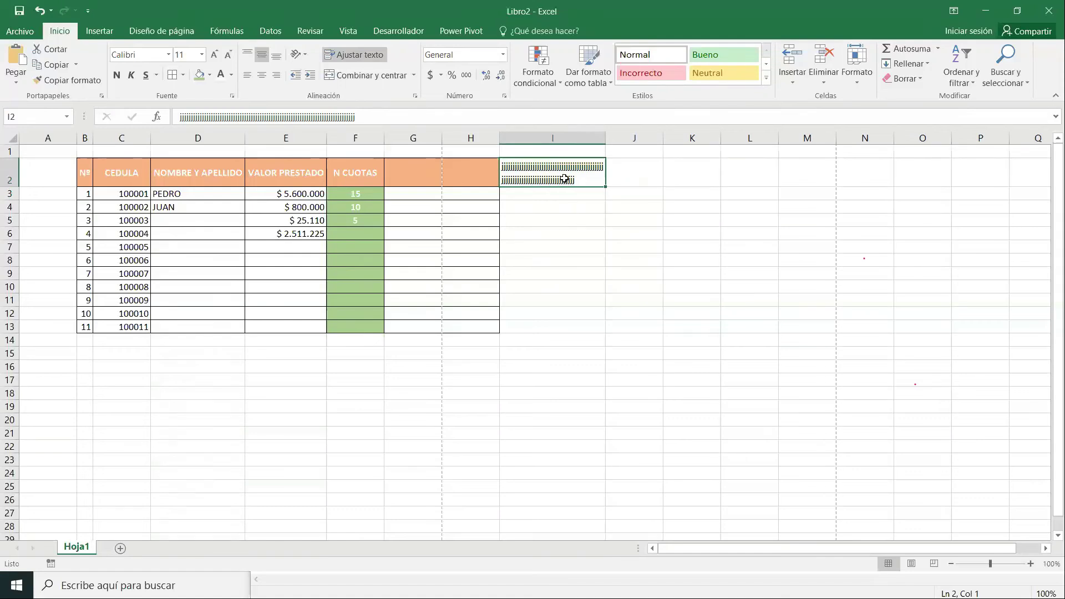
{"action": "key", "text": "Delete"}
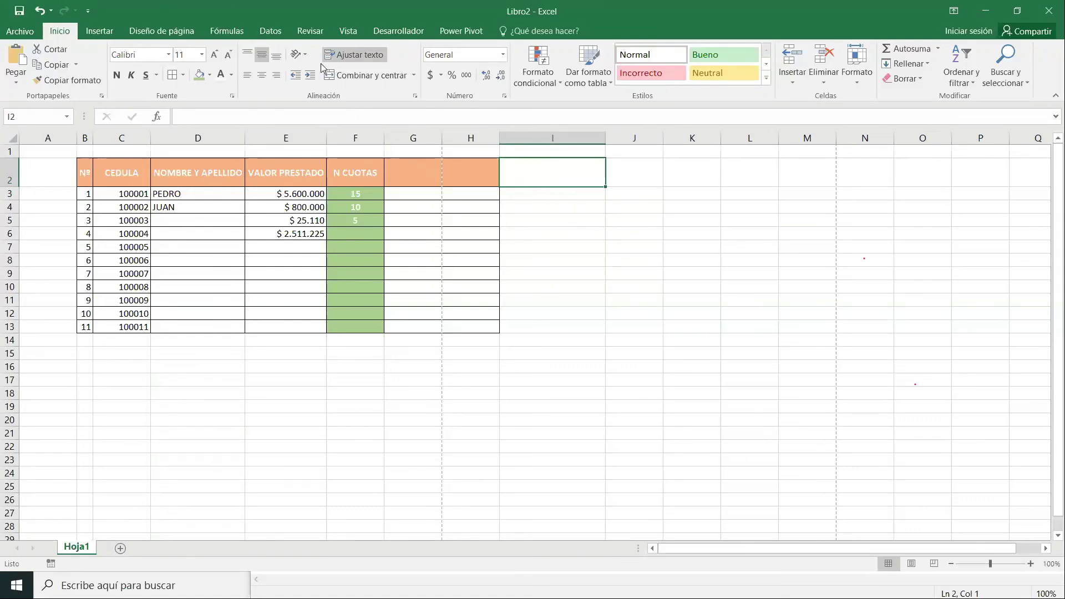
Step: Wrap the VALOR PRESTADO header in E2 and narrow column E so the header breaks onto two lines
{"action": "left_click", "coordinate": [261, 250]}
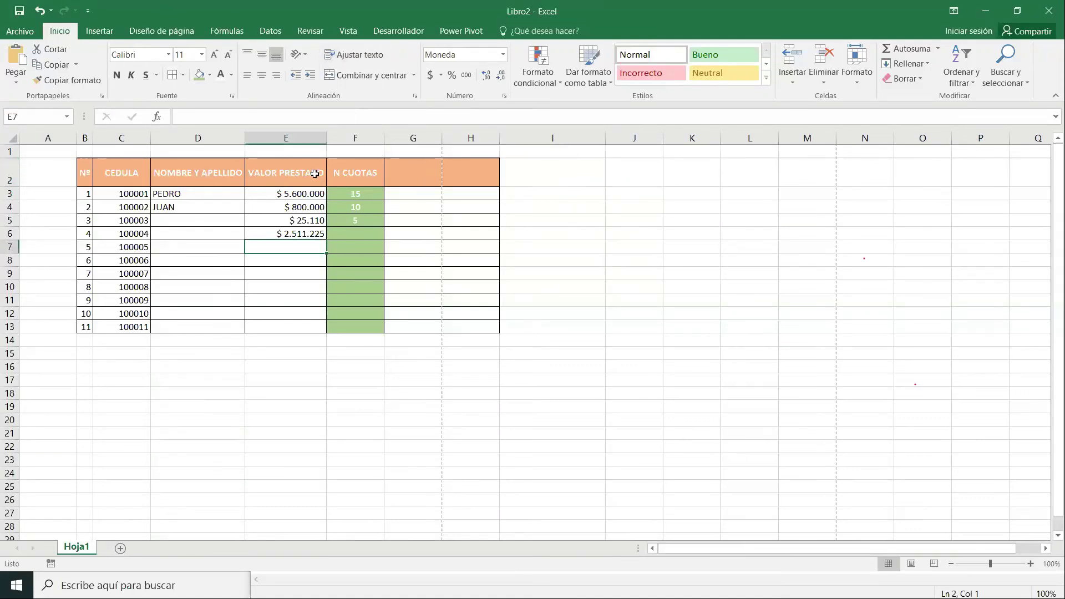
{"action": "left_click", "coordinate": [294, 176]}
{"action": "left_click", "coordinate": [350, 53]}
{"action": "left_click_drag", "start_coordinate": [327, 138], "coordinate": [314, 138]}
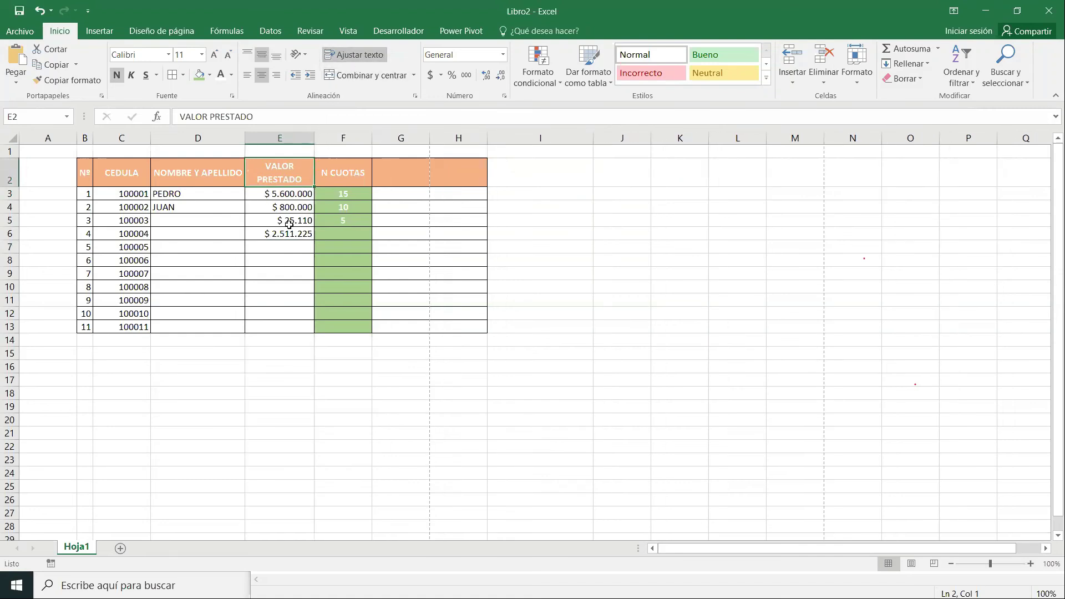
Step: Add the remaining exercise headers VALOR DE LA CUOTA, CUOTAS PAGADAS, VALOR CANCELADO and TOTAL DE LA DEUDA in G2 to J2
{"action": "key", "text": "alt+Tab"}
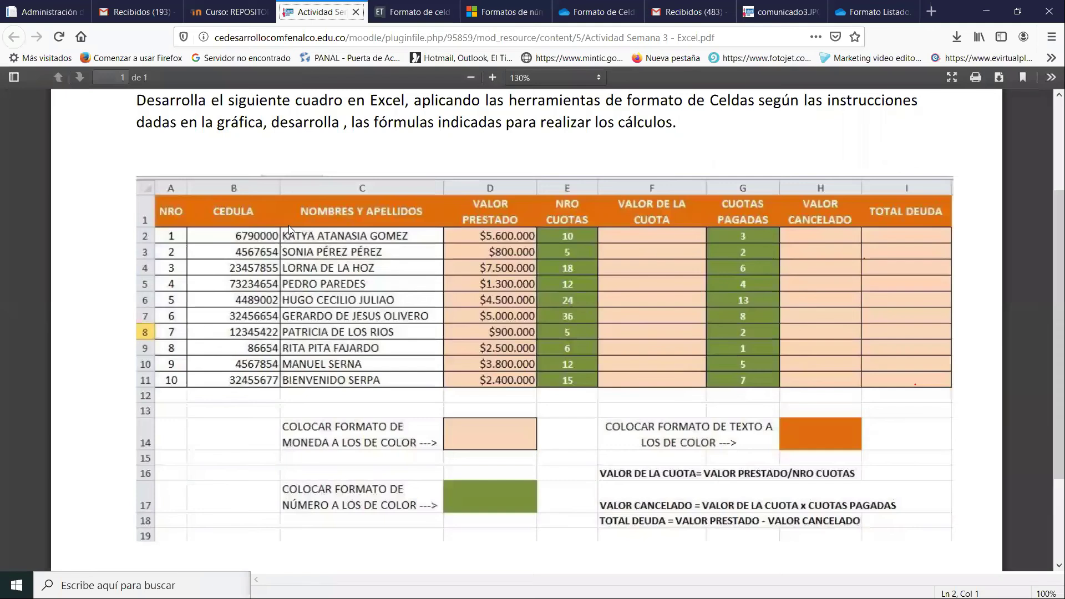
{"action": "key", "text": "alt+Tab"}
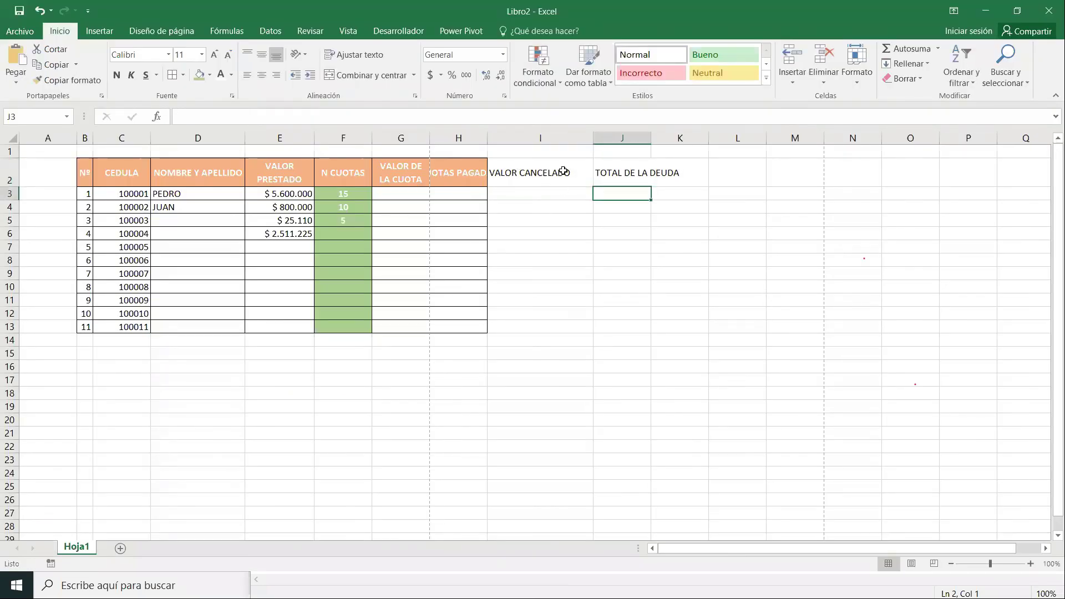
{"action": "left_click", "coordinate": [563, 172]}
{"action": "left_click", "coordinate": [439, 176]}
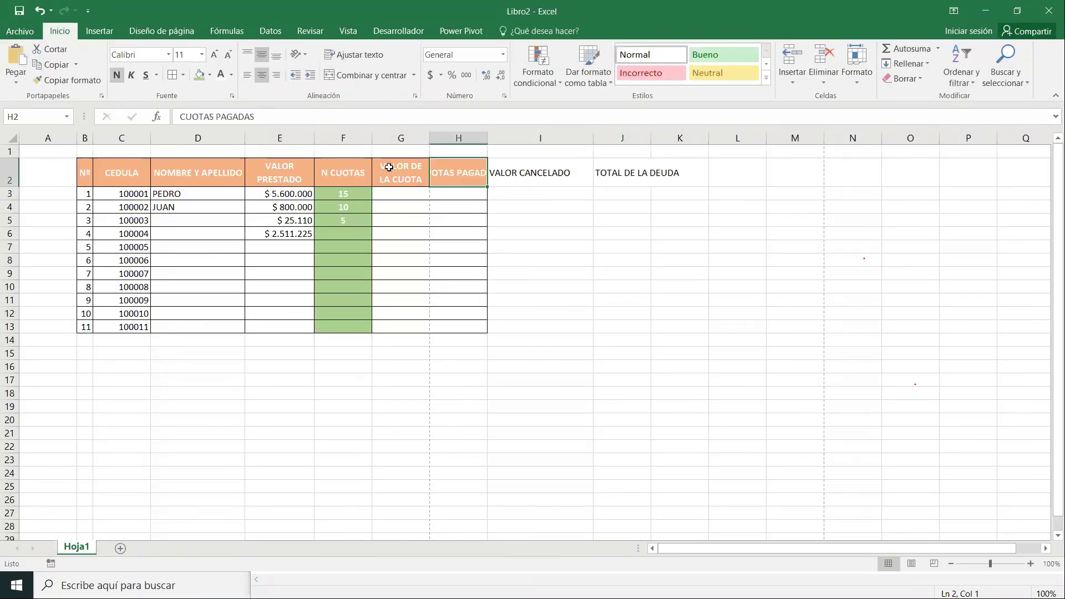
Step: Copy the NOMBRE Y APELLIDO header's format to the new headers in I2:J2 and extend the wrapping and table borders through column J
{"action": "left_click", "coordinate": [209, 178]}
{"action": "left_click", "coordinate": [70, 81]}
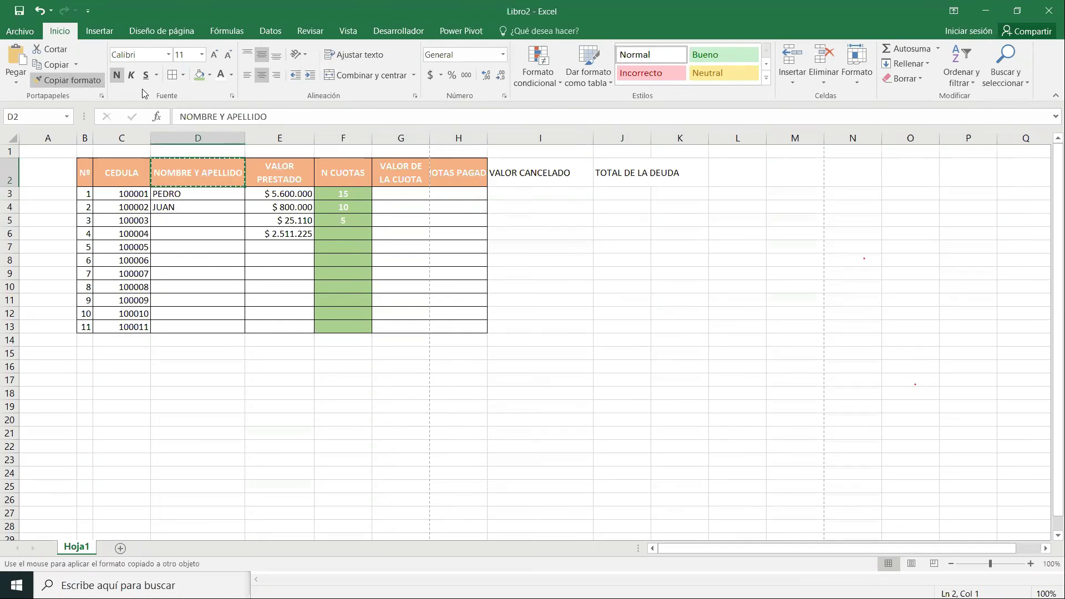
{"action": "left_click", "coordinate": [542, 170]}
{"action": "mouse_move", "coordinate": [543, 171]}
{"action": "left_mouse_down"}
{"action": "mouse_move", "coordinate": [590, 167]}
{"action": "mouse_move", "coordinate": [630, 268]}
{"action": "left_mouse_up"}
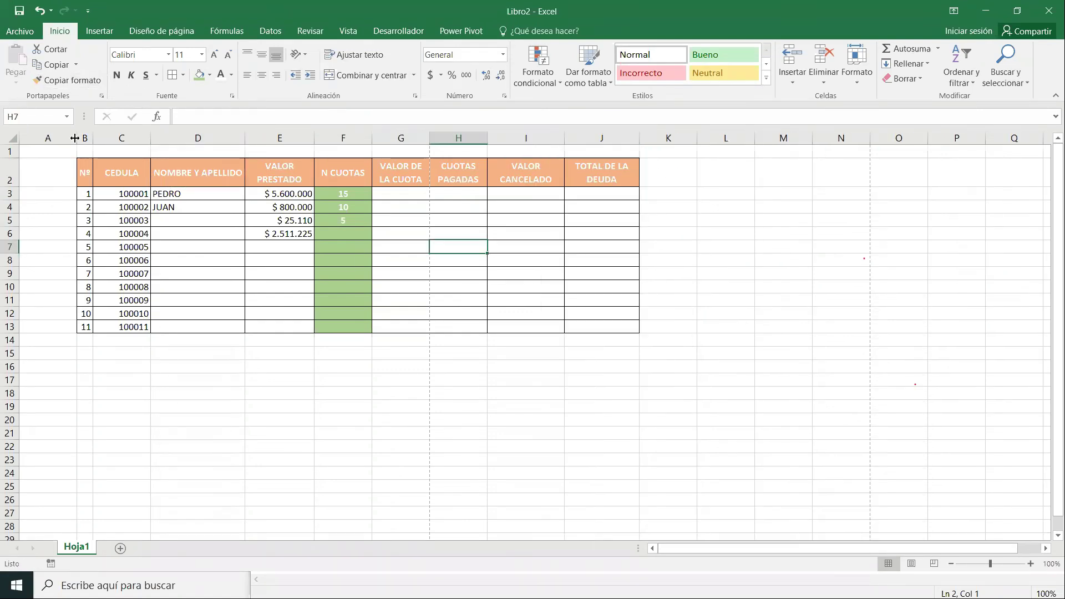
Step: Narrow the empty column A to a thin margin beside the table
{"action": "mouse_move", "coordinate": [76, 138]}
{"action": "left_mouse_down"}
{"action": "mouse_move", "coordinate": [34, 145]}
{"action": "mouse_move", "coordinate": [52, 159]}
{"action": "left_mouse_up"}
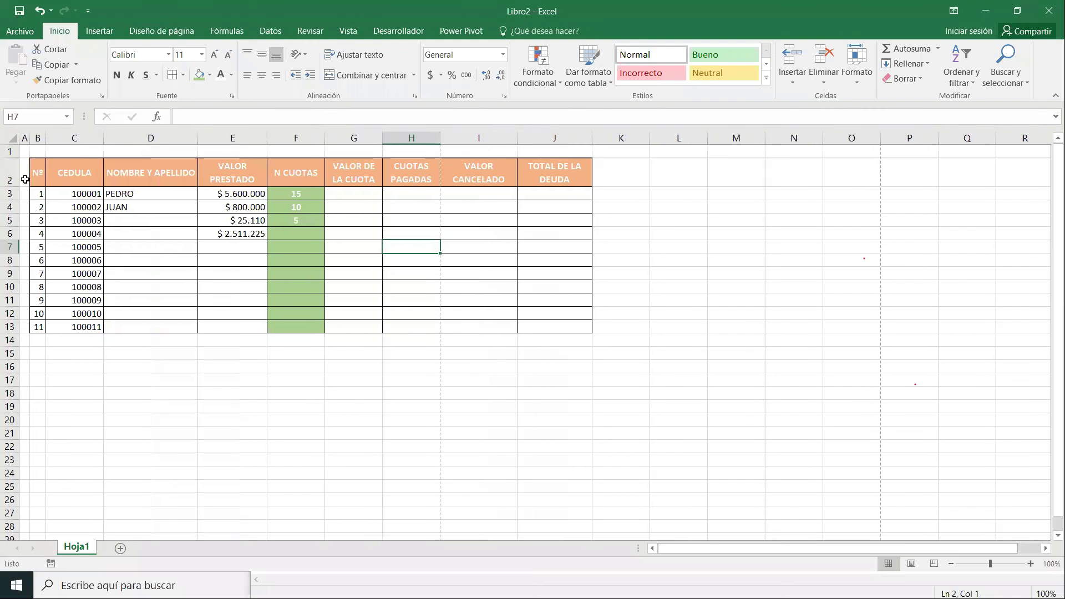
{"action": "left_click", "coordinate": [37, 151]}
{"action": "left_click", "coordinate": [24, 136]}
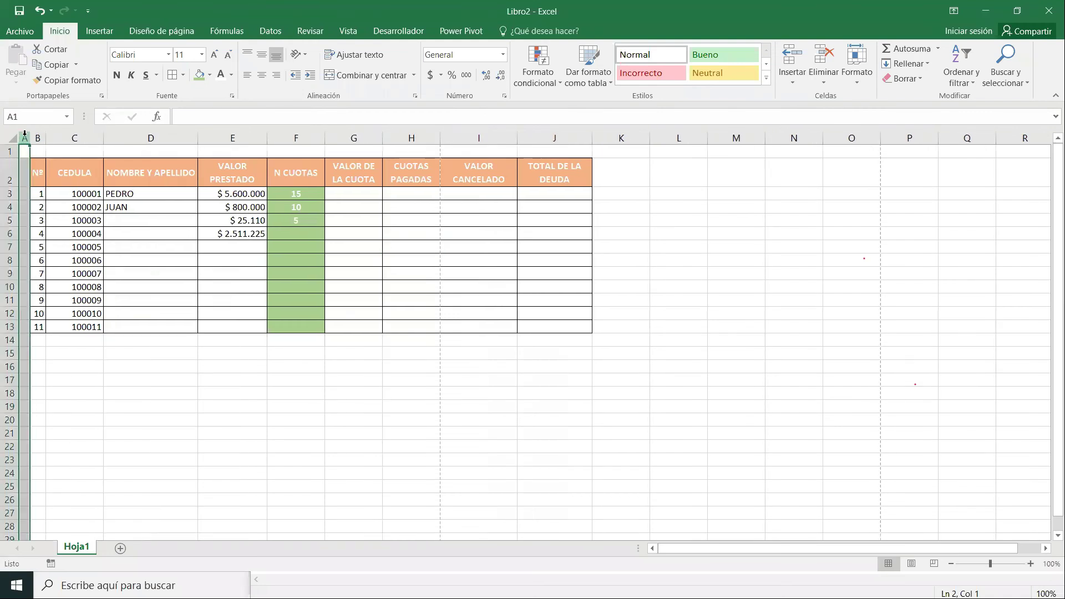
{"action": "left_click", "coordinate": [10, 150]}
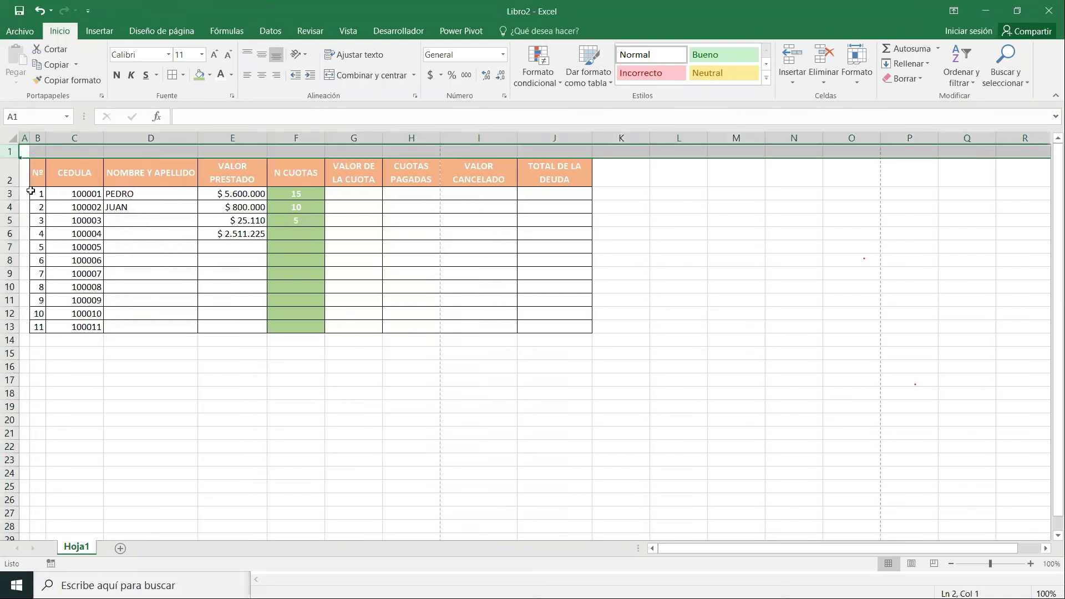
{"action": "left_click", "coordinate": [55, 178]}
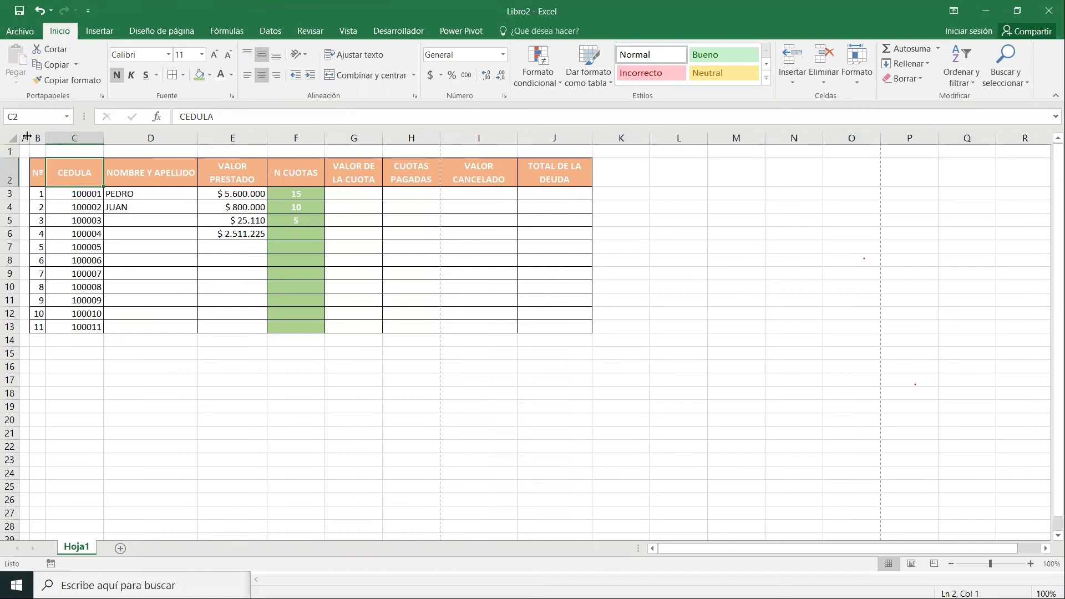
Step: Try to delete the empty margin column A beside the table
{"action": "left_click", "coordinate": [25, 136]}
{"action": "right_click", "coordinate": [25, 136]}
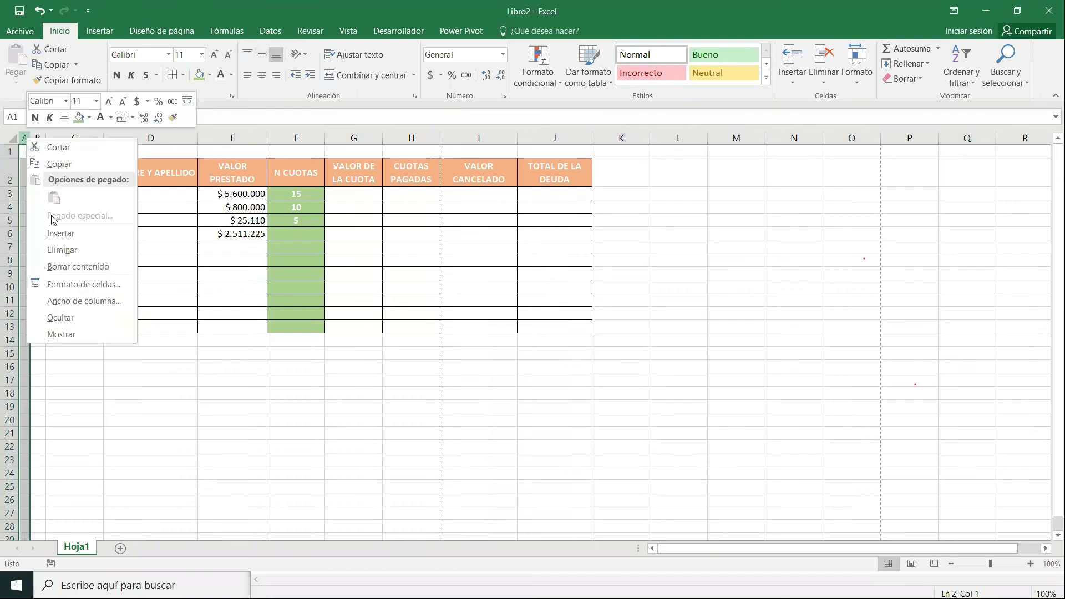
{"action": "left_click", "coordinate": [65, 250]}
{"action": "left_click", "coordinate": [229, 283]}
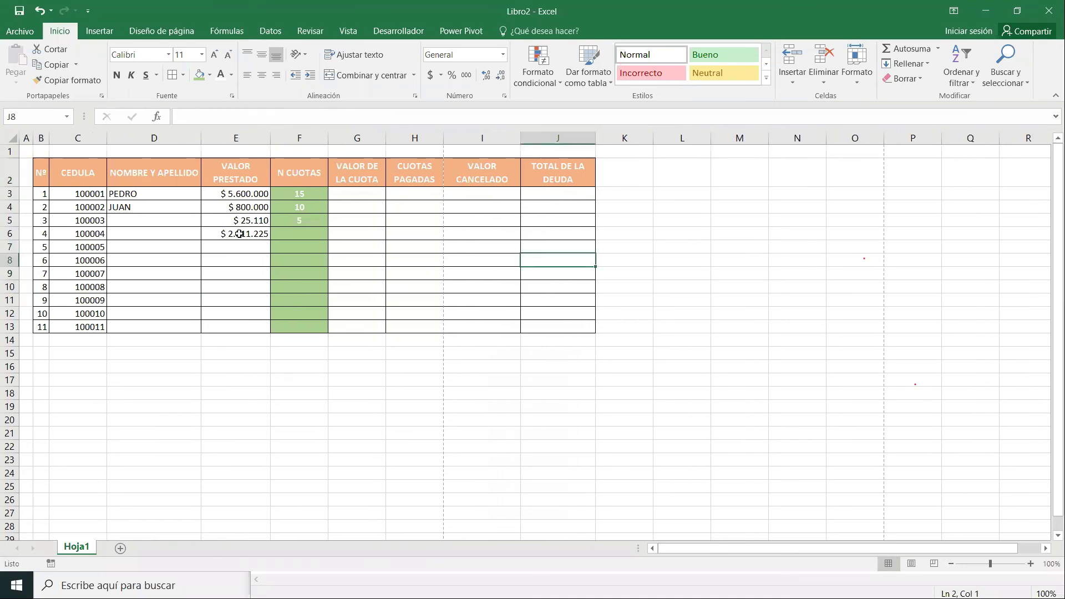
Step: Check the Actividad Semana 3 PDF in the browser for the color legend of currency and number columns, and return to Excel
{"action": "left_click", "coordinate": [240, 197]}
{"action": "left_click", "coordinate": [309, 218]}
{"action": "key", "text": "alt+Tab"}
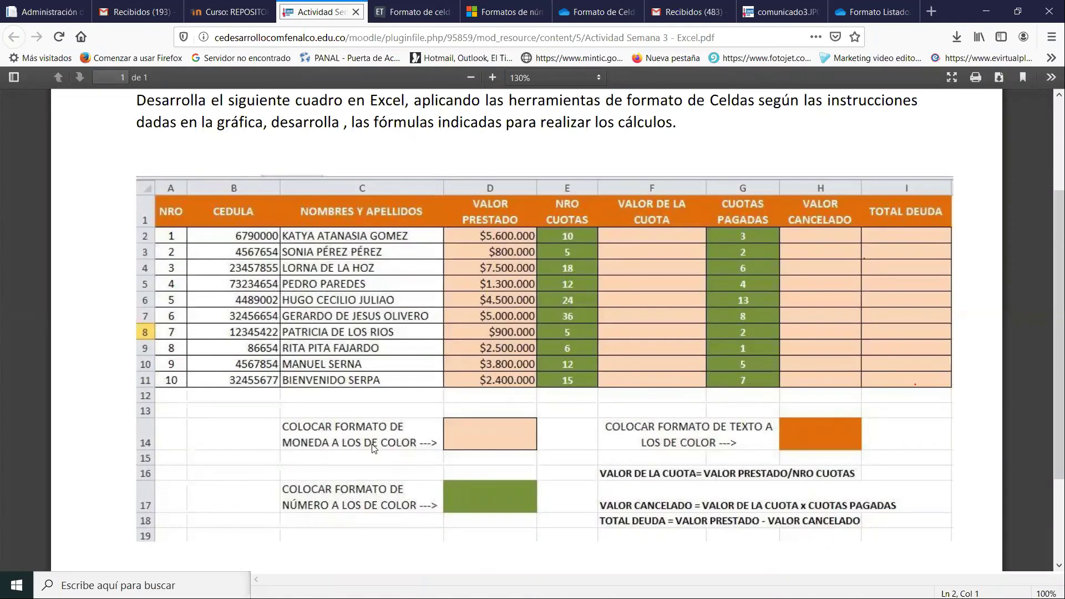
{"action": "key", "text": "alt+Tab"}
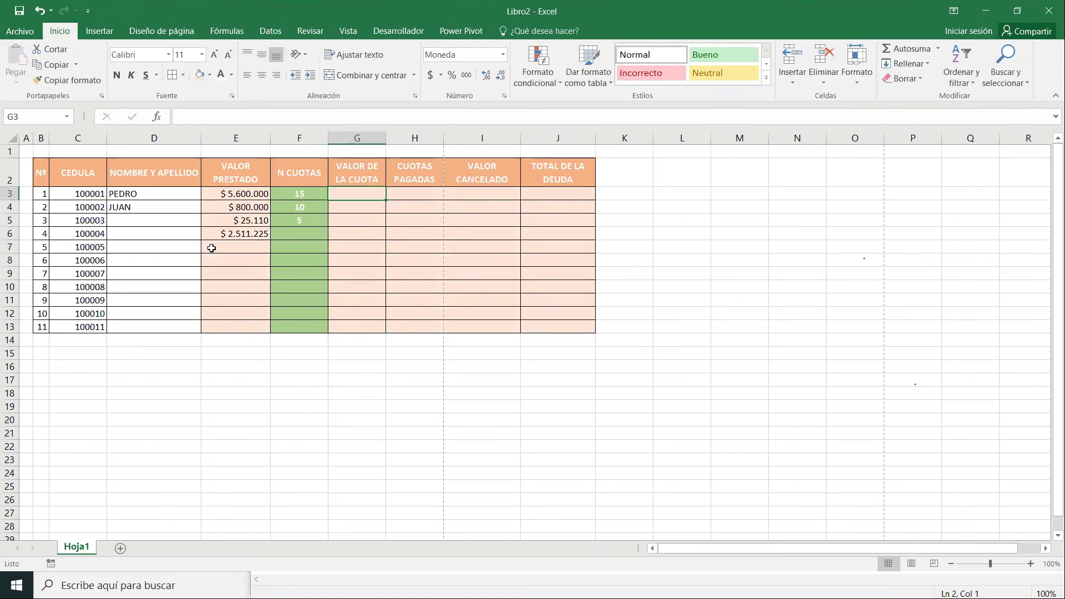
Step: Calculate the first loan's VALOR DE LA CUOTA in G3 by dividing VALOR PRESTADO by N CUOTAS with =E3/F3
{"action": "left_click", "coordinate": [220, 192]}
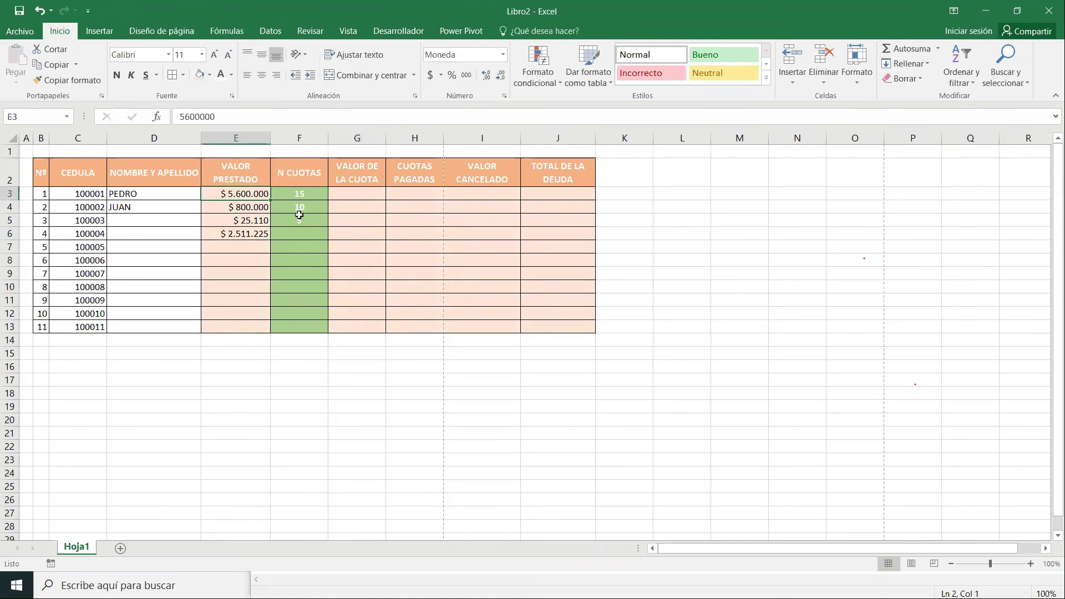
{"action": "left_click", "coordinate": [350, 183]}
{"action": "left_click", "coordinate": [295, 197]}
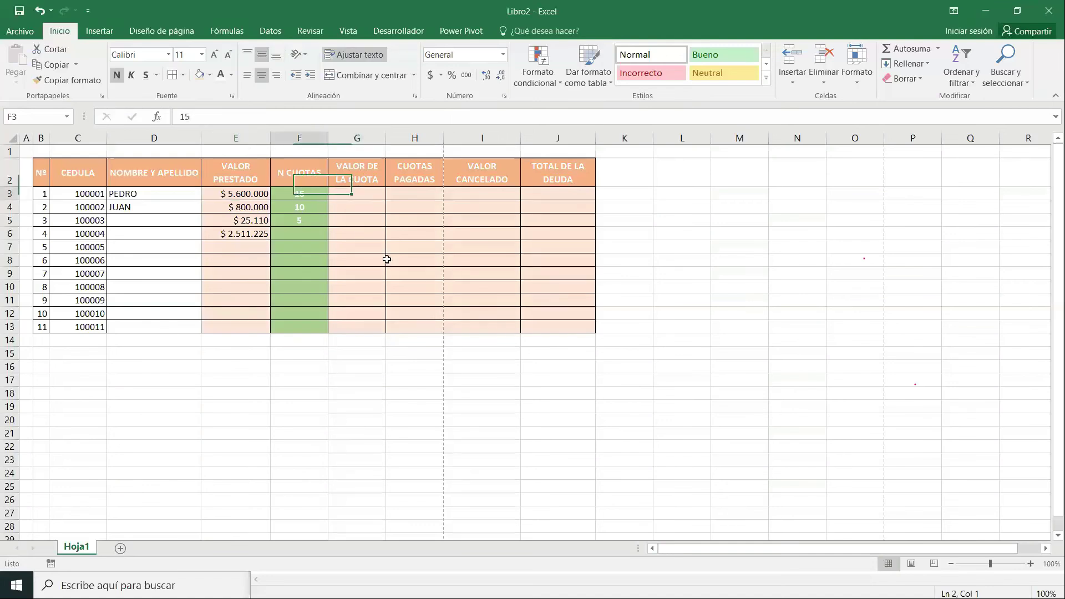
{"action": "left_click", "coordinate": [347, 195]}
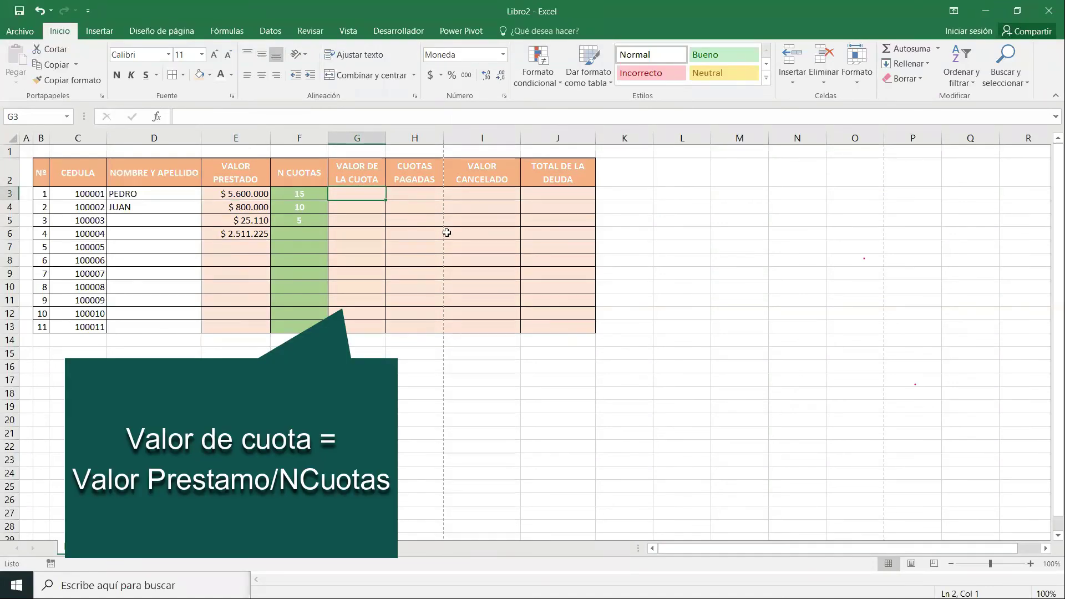
{"action": "type", "text": "="}
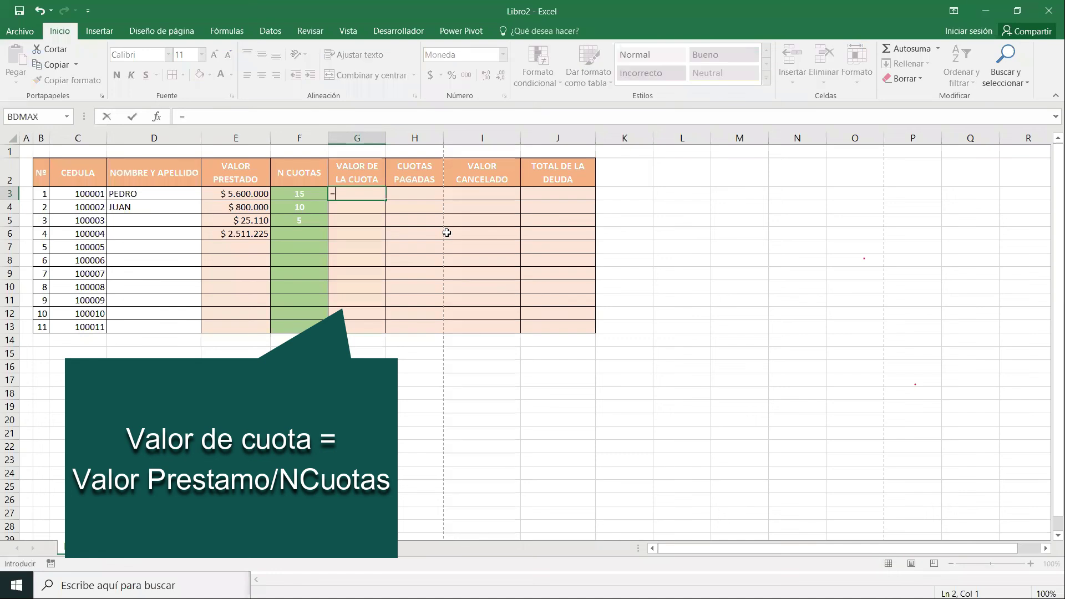
{"action": "left_click", "coordinate": [230, 191]}
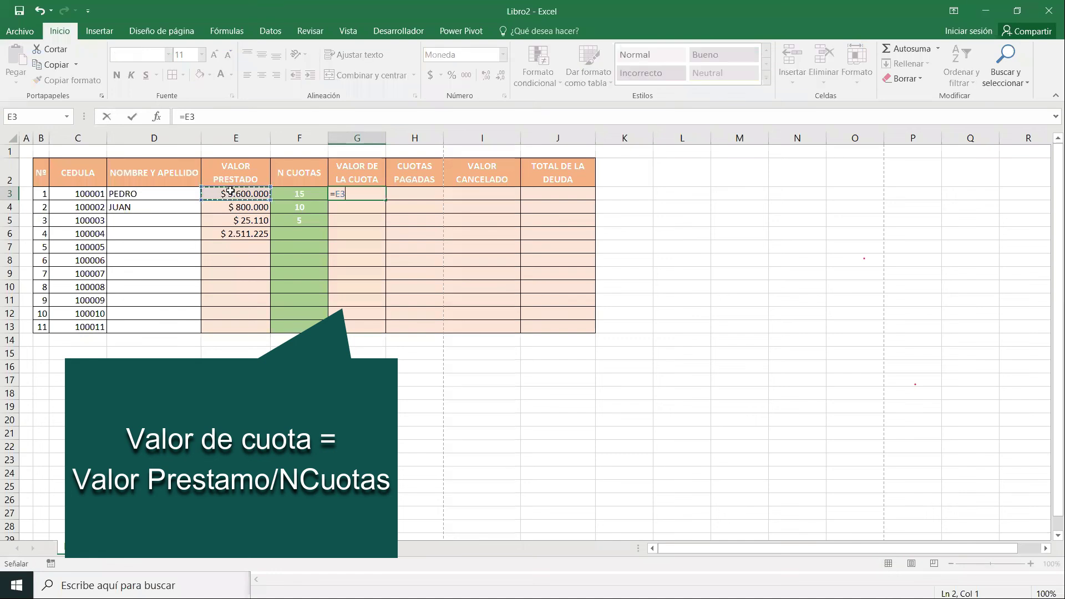
{"action": "type", "text": "/"}
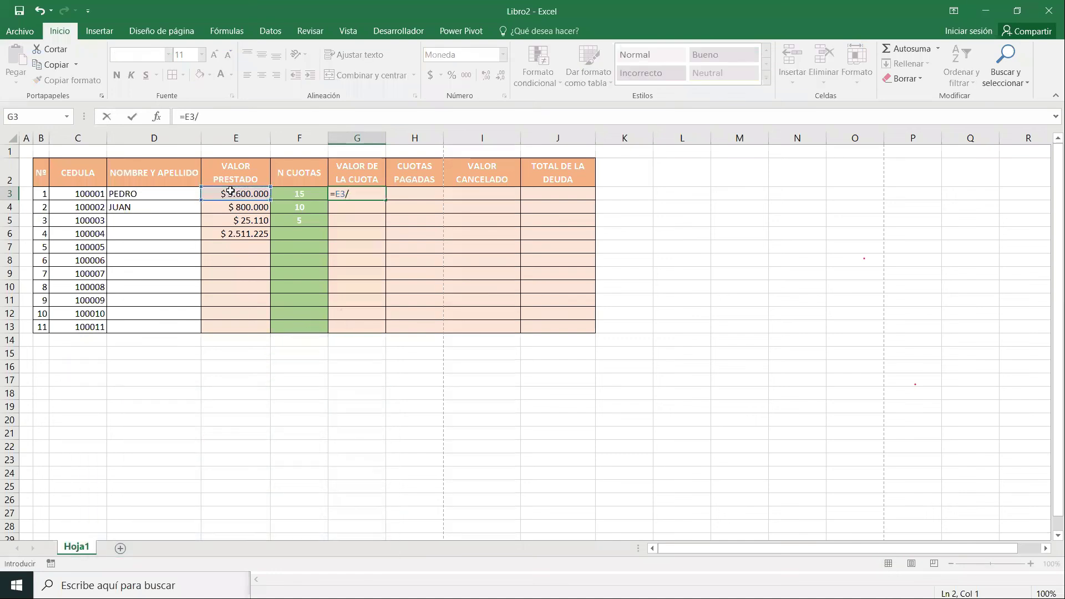
{"action": "left_click", "coordinate": [293, 192]}
{"action": "key", "text": "Return"}
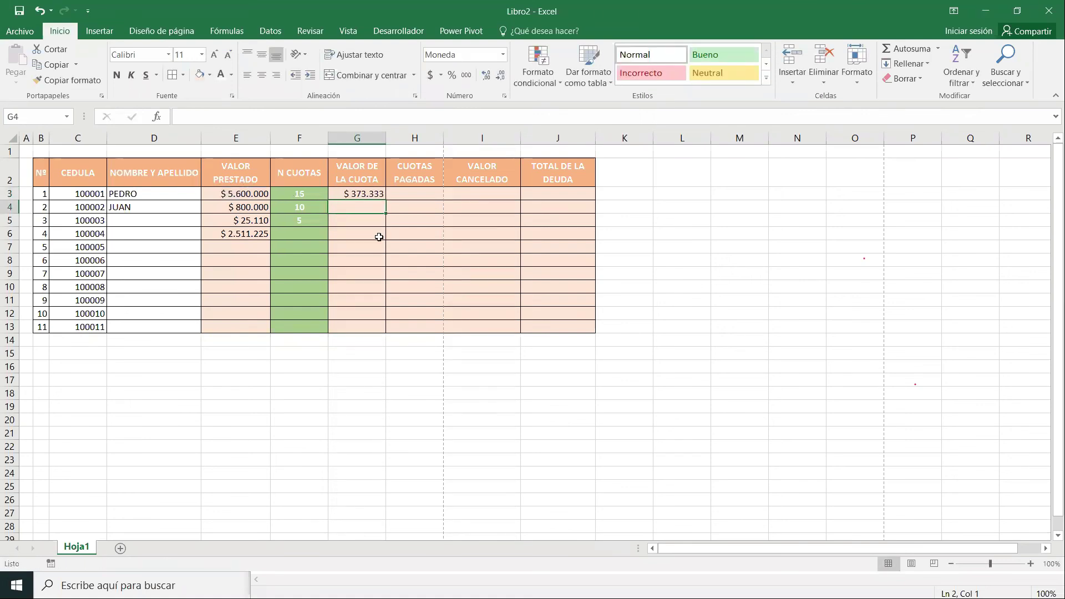
Step: Enter 2, 5 and 2 as the CUOTAS PAGADAS of the first three loans in H3 to H5
{"action": "left_click", "coordinate": [356, 196]}
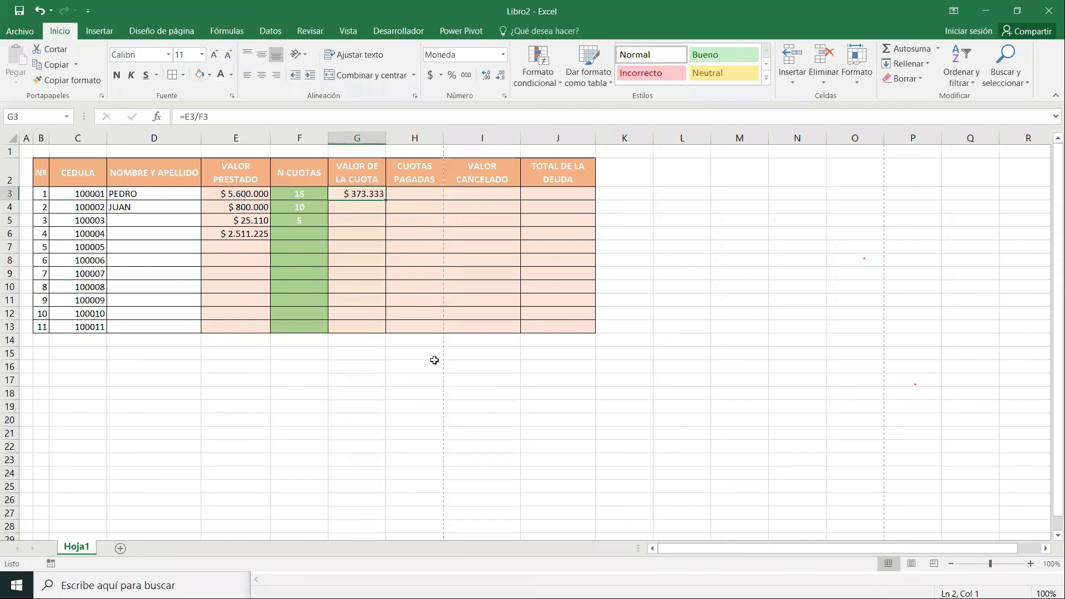
{"action": "key", "text": "Right"}
{"action": "type", "text": "2"}
{"action": "key", "text": "Return"}
{"action": "type", "text": "5"}
{"action": "key", "text": "Return"}
{"action": "type", "text": "2"}
{"action": "key", "text": "Return"}
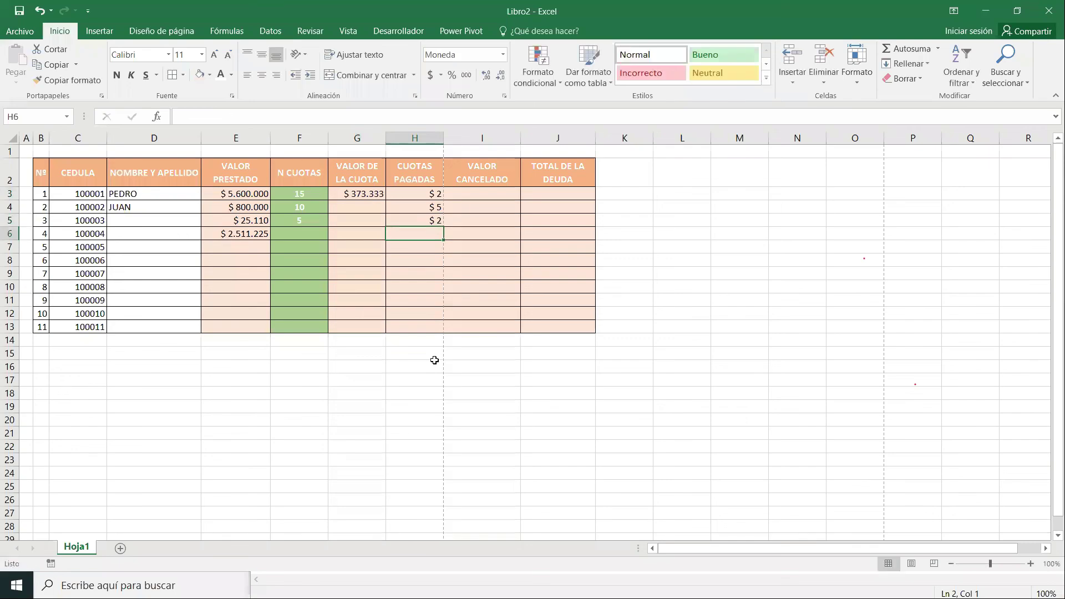
Step: Check the reference PDF's CUOTAS PAGADAS column and copy the green number format of N CUOTAS to H3:H13 in Excel
{"action": "key", "text": "alt+Tab"}
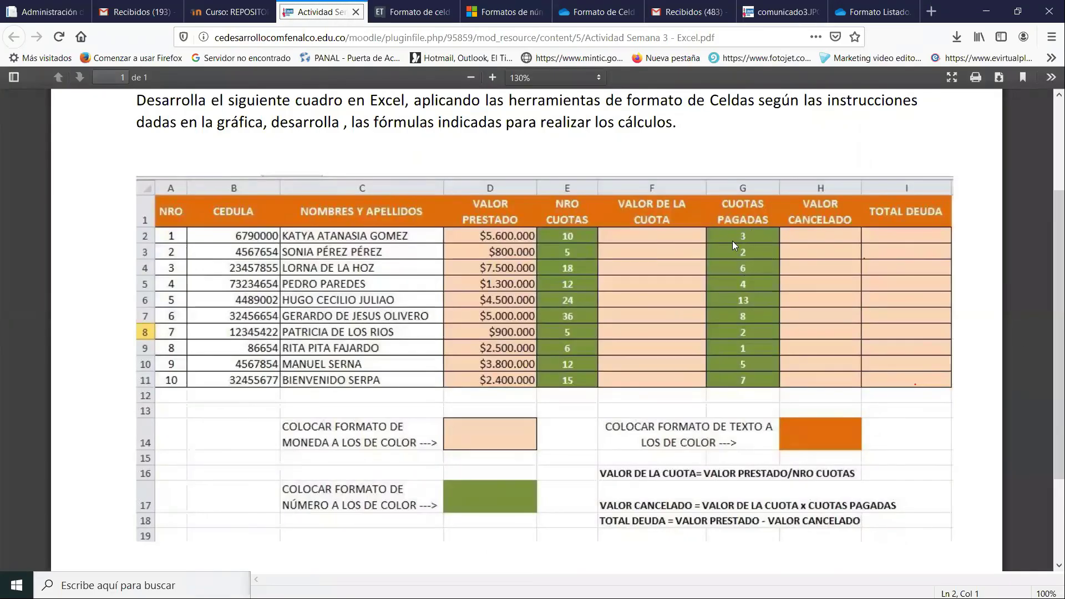
{"action": "key", "text": "alt+Tab"}
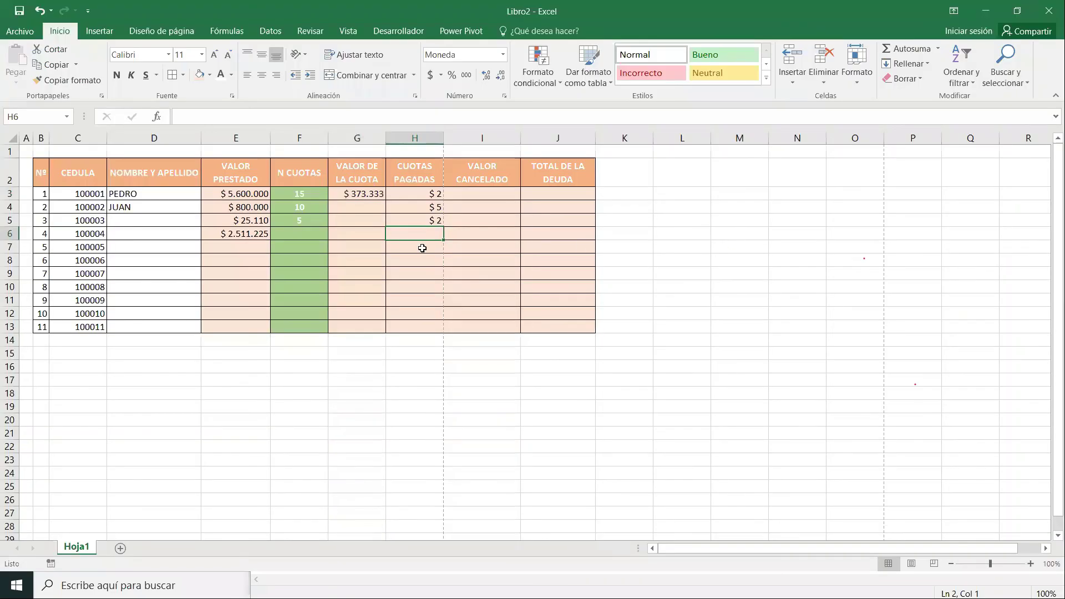
{"action": "left_click", "coordinate": [282, 199]}
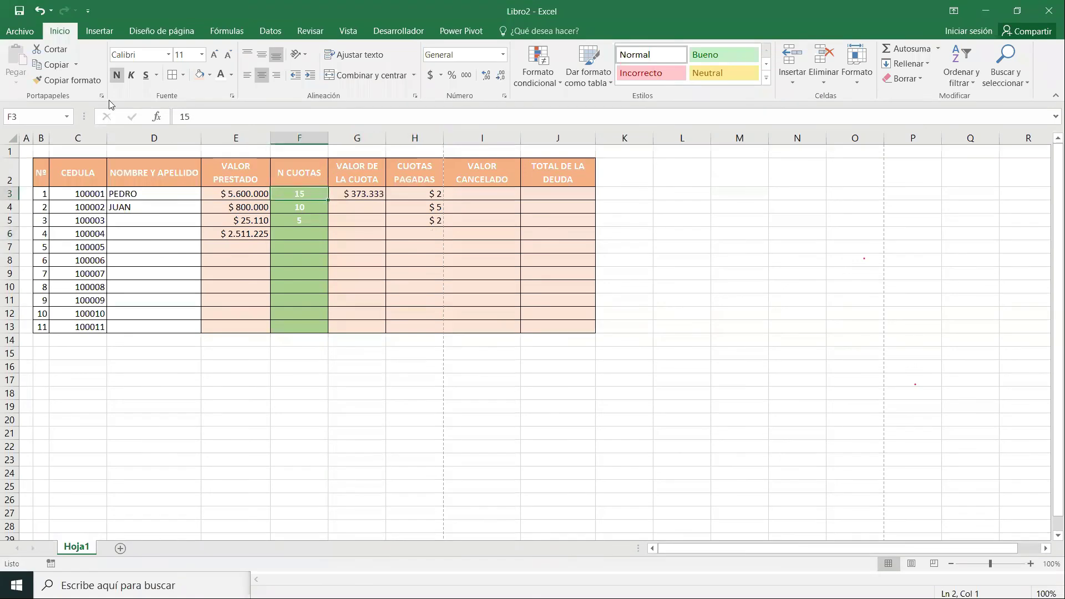
{"action": "left_click", "coordinate": [67, 80]}
{"action": "left_click_drag", "start_coordinate": [415, 194], "coordinate": [414, 327]}
Step: Calculate VALOR CANCELADO in I3 by multiplying the installment value by the installments paid with =G3*H3
{"action": "left_click", "coordinate": [476, 206]}
{"action": "left_click", "coordinate": [475, 193]}
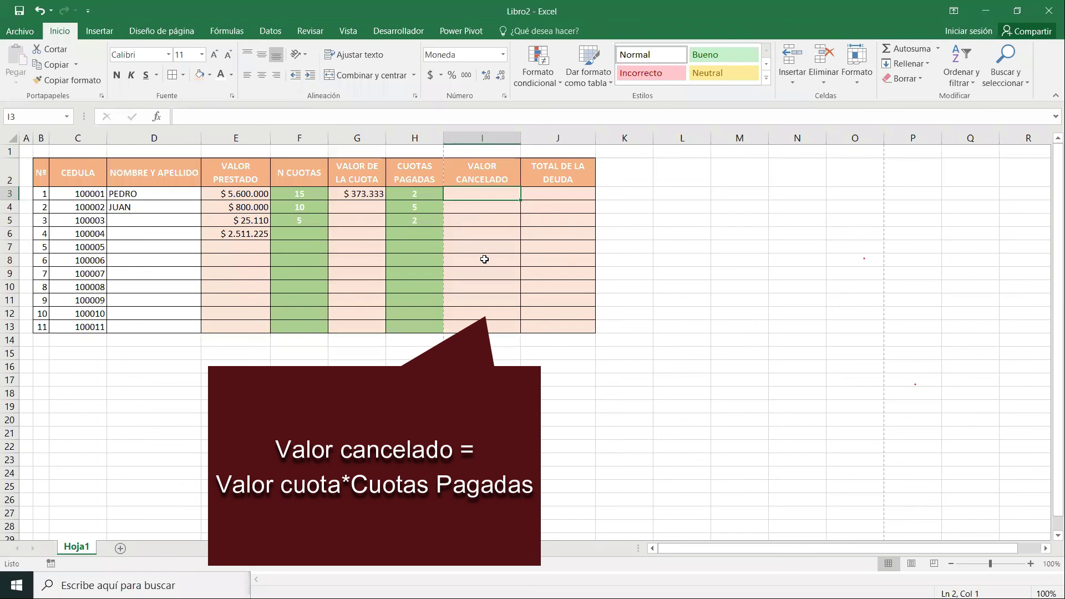
{"action": "type", "text": "="}
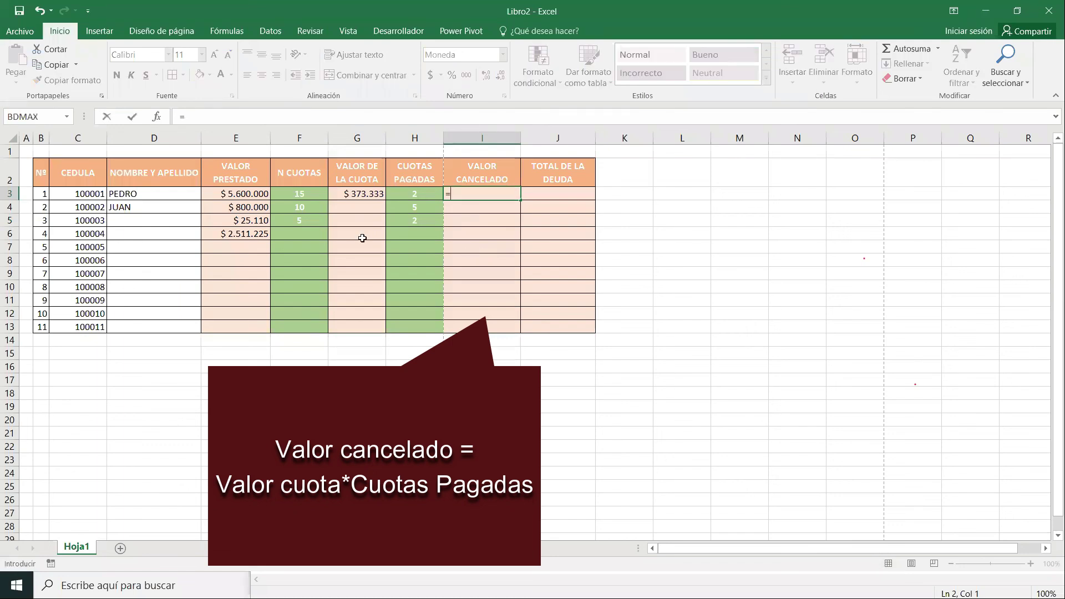
{"action": "left_click", "coordinate": [360, 193]}
{"action": "type", "text": "*"}
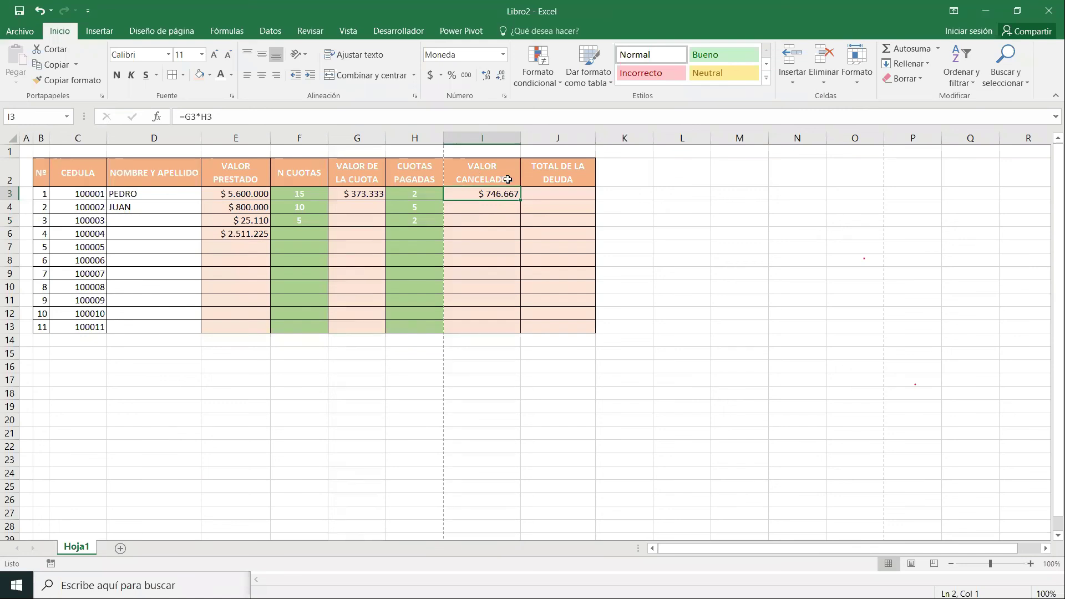
Step: Calculate TOTAL DE LA DEUDA in J3 by subtracting VALOR CANCELADO from VALOR PRESTADO with =E3-I3
{"action": "left_click", "coordinate": [535, 192]}
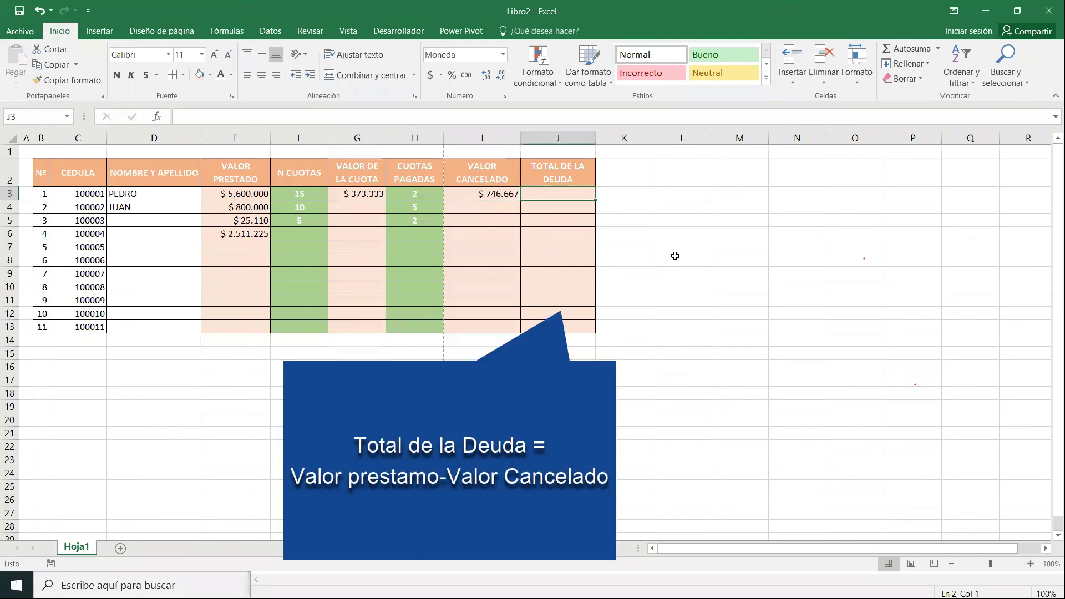
{"action": "type", "text": "="}
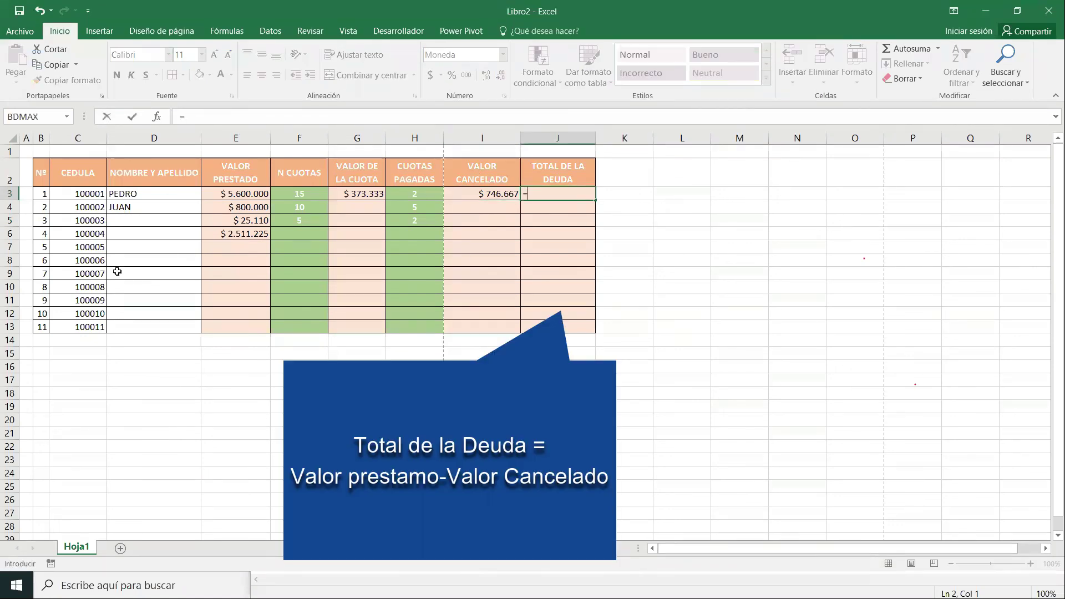
{"action": "left_click", "coordinate": [244, 194]}
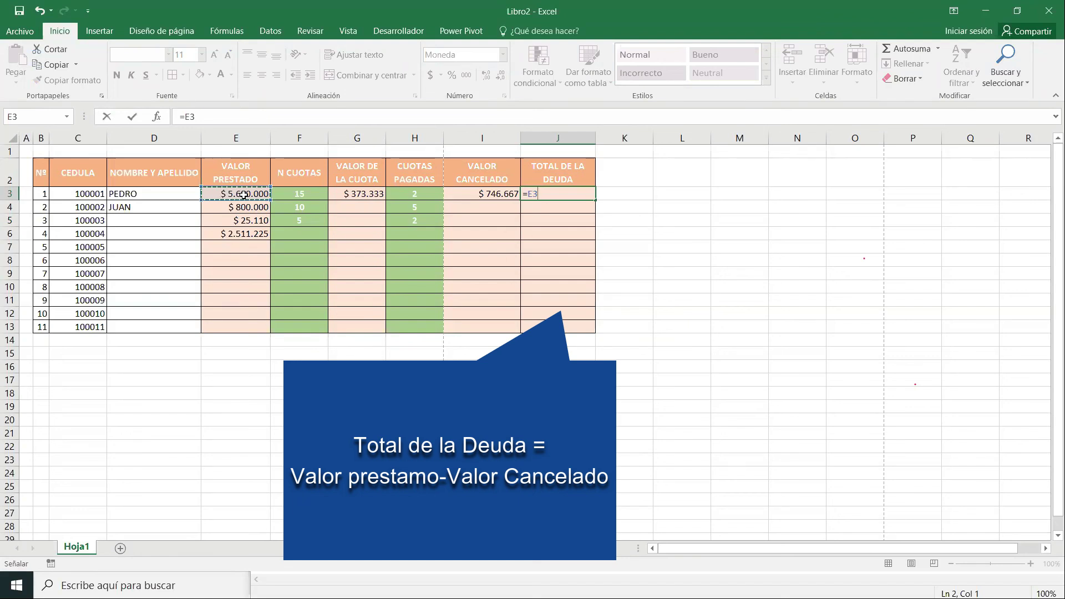
{"action": "type", "text": "-"}
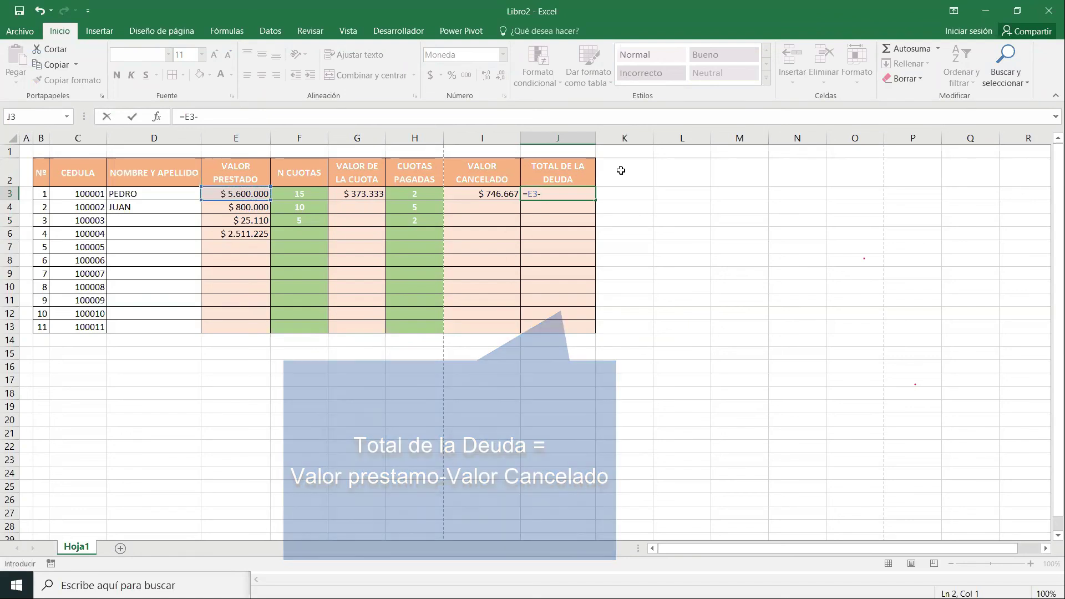
{"action": "left_click", "coordinate": [474, 195]}
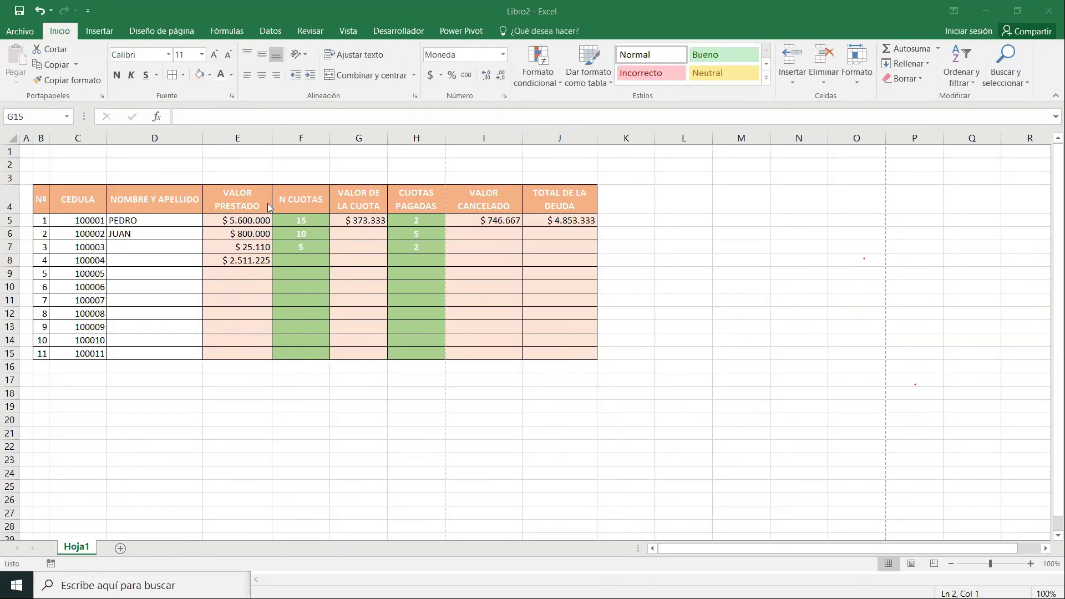
Step: Add the title PRESTAMOS COMFENALCO in B2 and merge and center it across B2:J2 above the table
{"action": "left_click", "coordinate": [41, 165]}
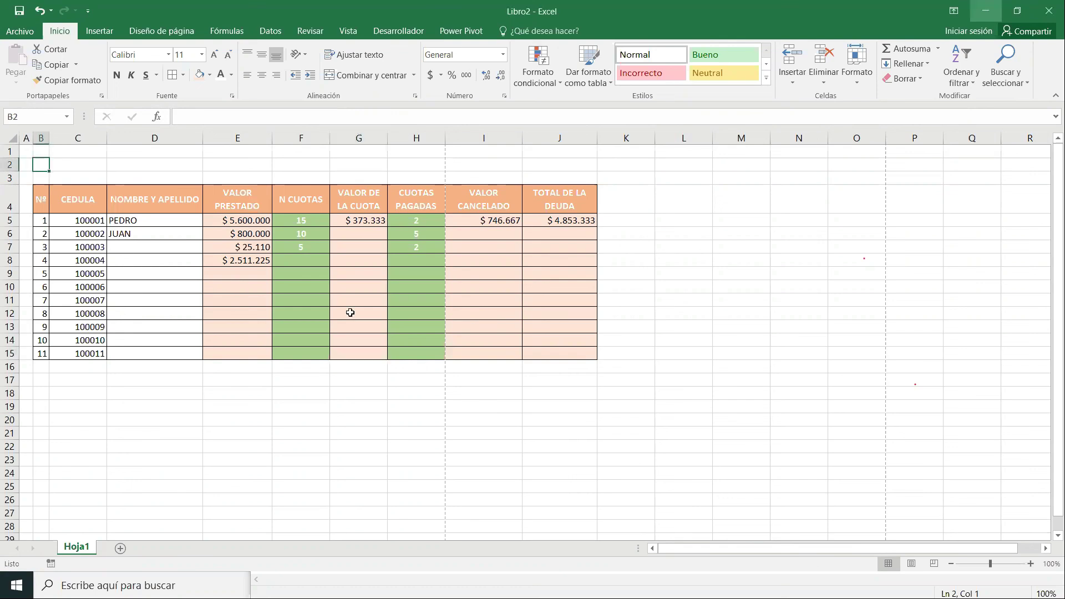
{"action": "type", "text": "PRESTAMOS COMFENALCO"}
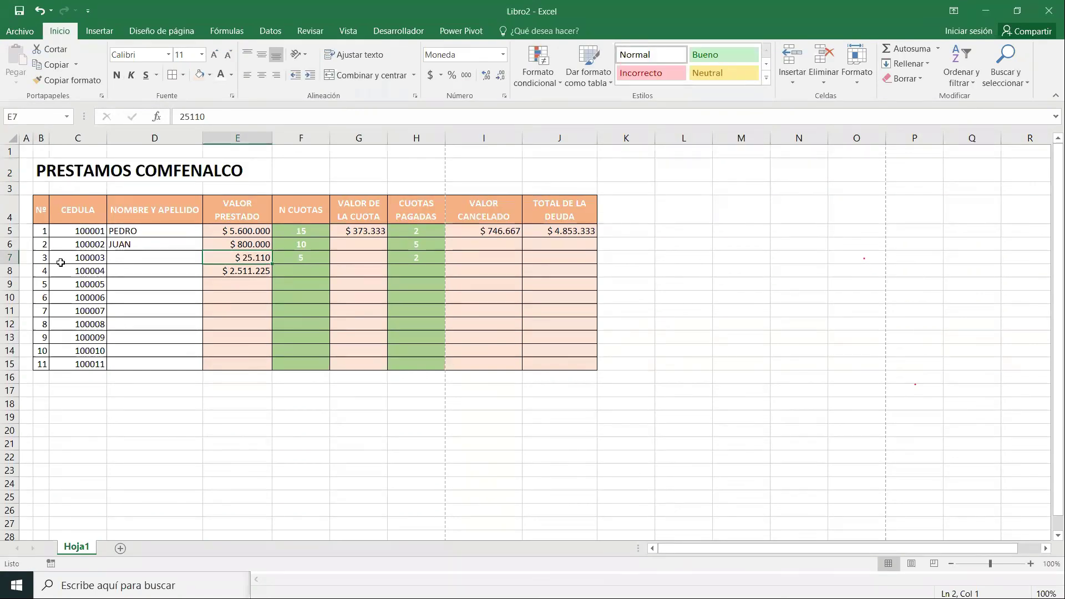
{"action": "left_click", "coordinate": [78, 271]}
{"action": "left_click_drag", "start_coordinate": [46, 170], "coordinate": [573, 162]}
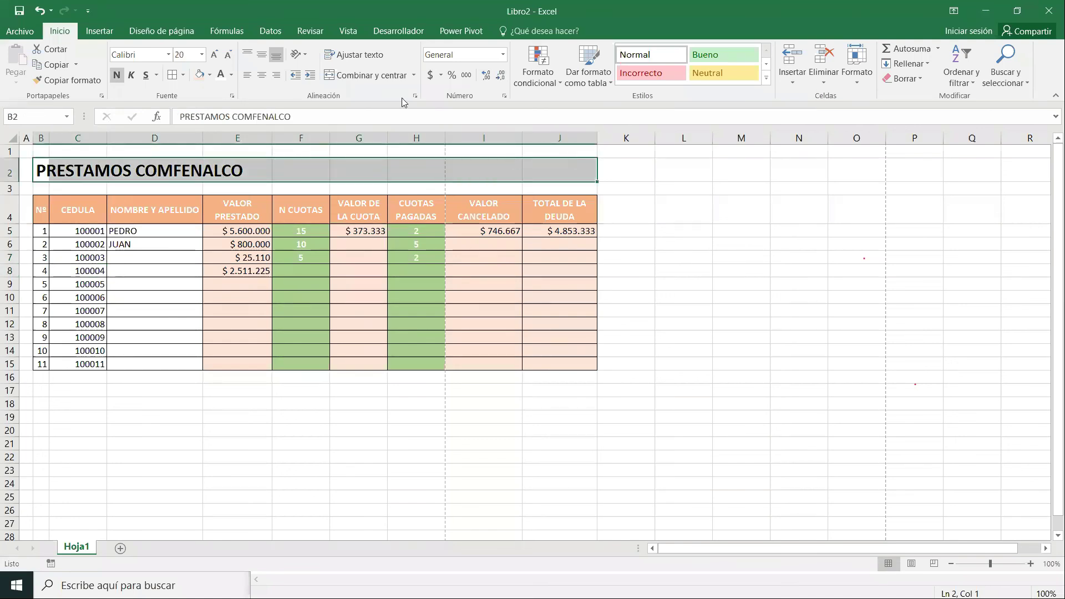
{"action": "left_click", "coordinate": [372, 78]}
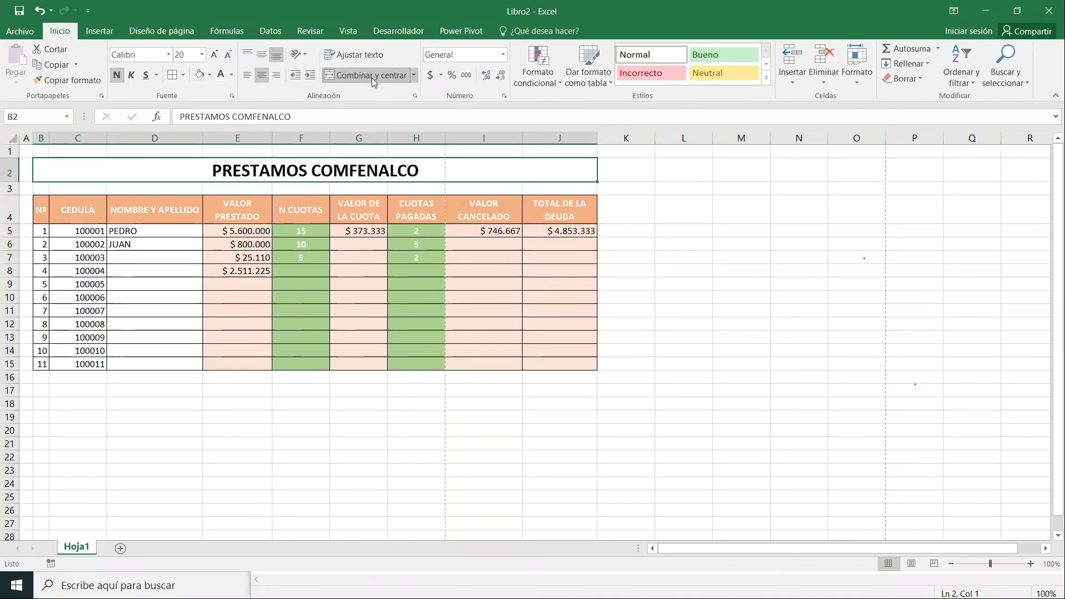